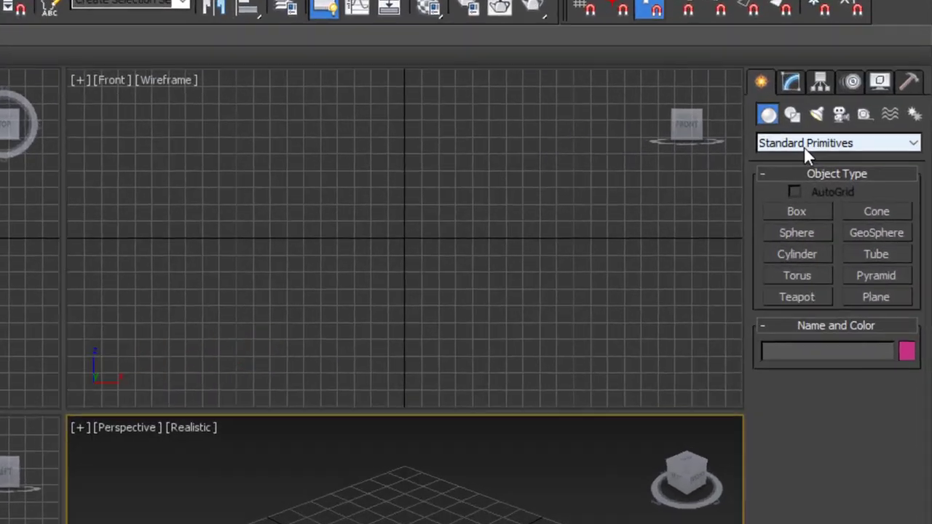
# Create an Extended Primitives ChamferBox in the Top view, about 2.1" long, 8.4" wide and 3.5" high with a 0.2" fillet.
pyautogui.click(850, 121)
pyautogui.click(845, 141)
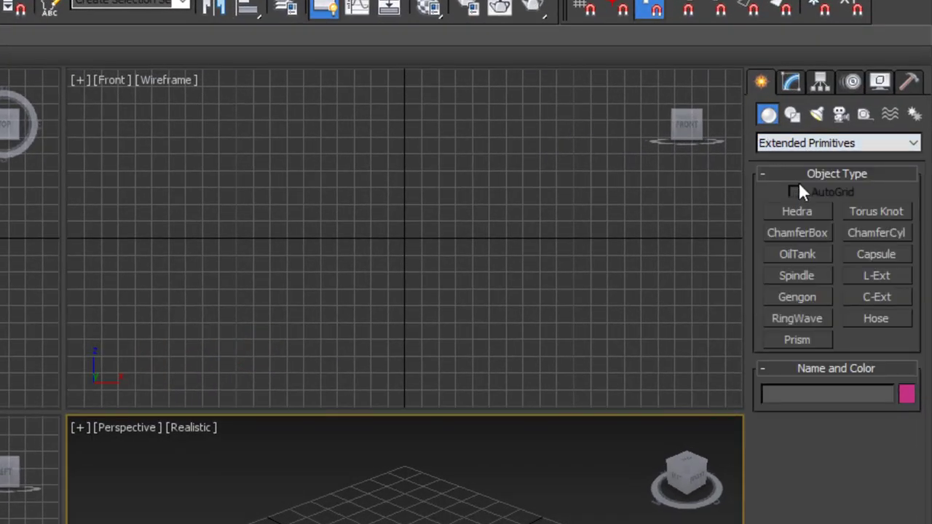
pyautogui.click(813, 233)
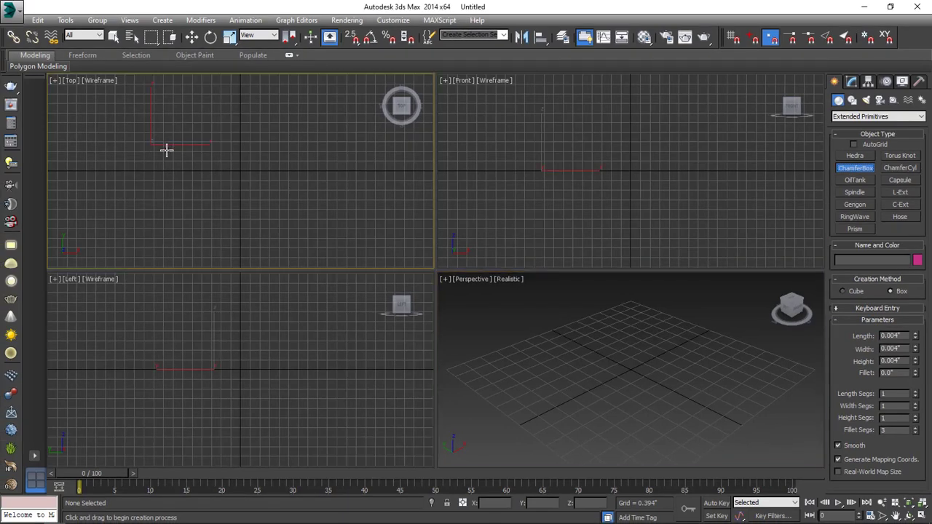
pyautogui.moveTo(150, 144); pyautogui.dragTo(357, 196)
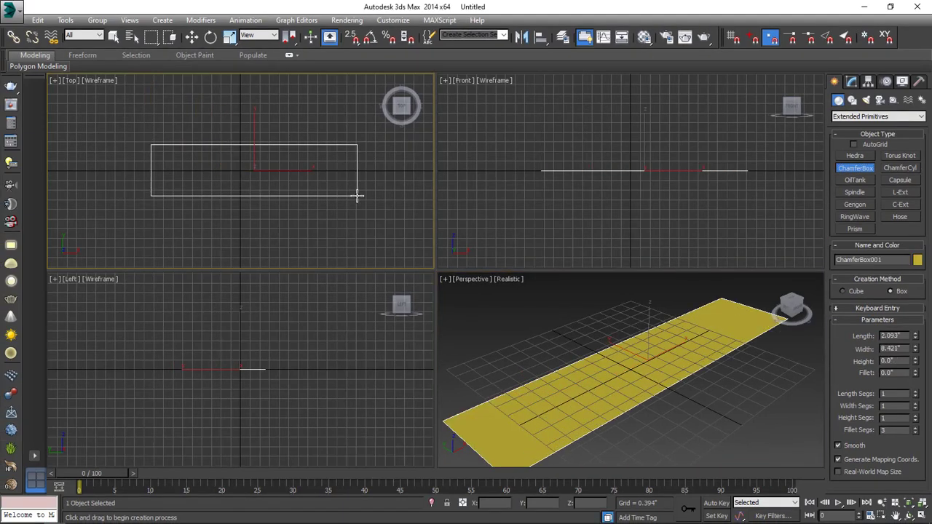
pyautogui.click(360, 108)
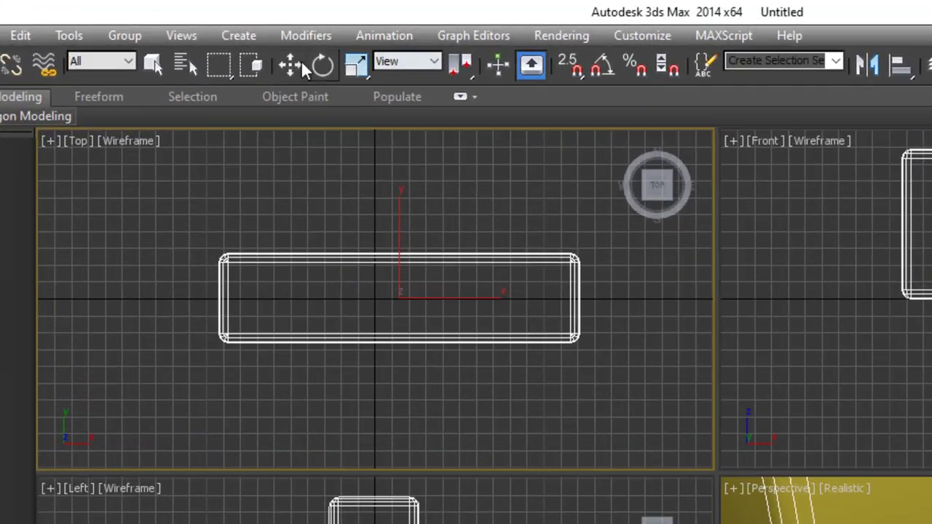
pyautogui.click(191, 36)
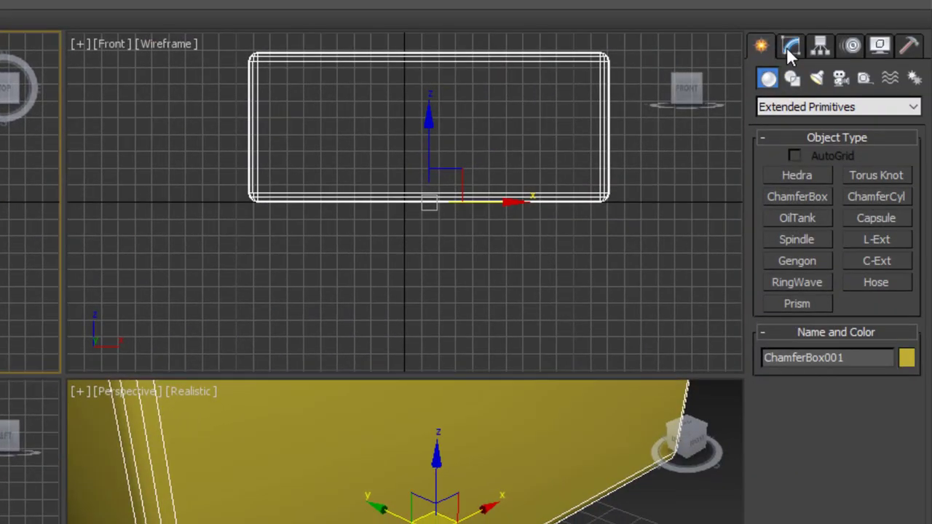
# Maximize the Perspective view and set the chamfer box's length to 8.4", width to 36" and height to 72".
pyautogui.click(790, 44)
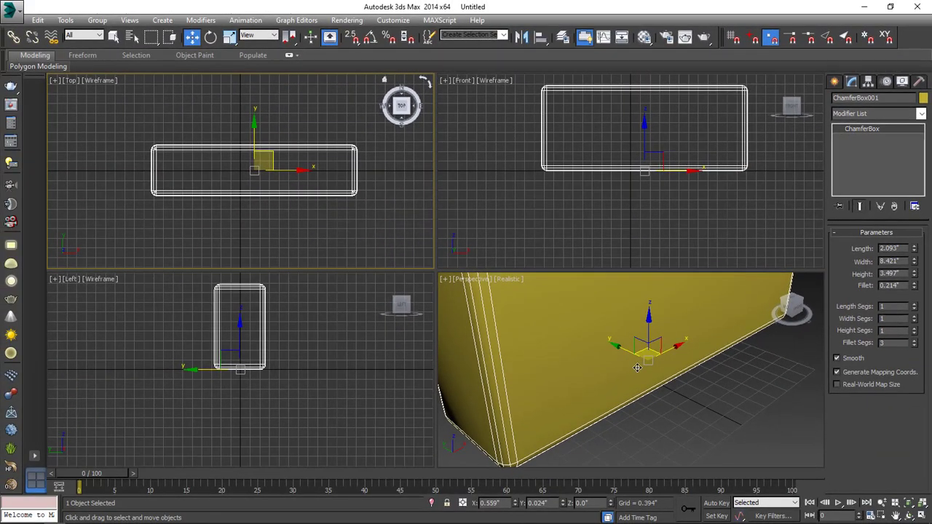
pyautogui.hotkey('alt', 'w')
pyautogui.scroll(-5, 574, 346)
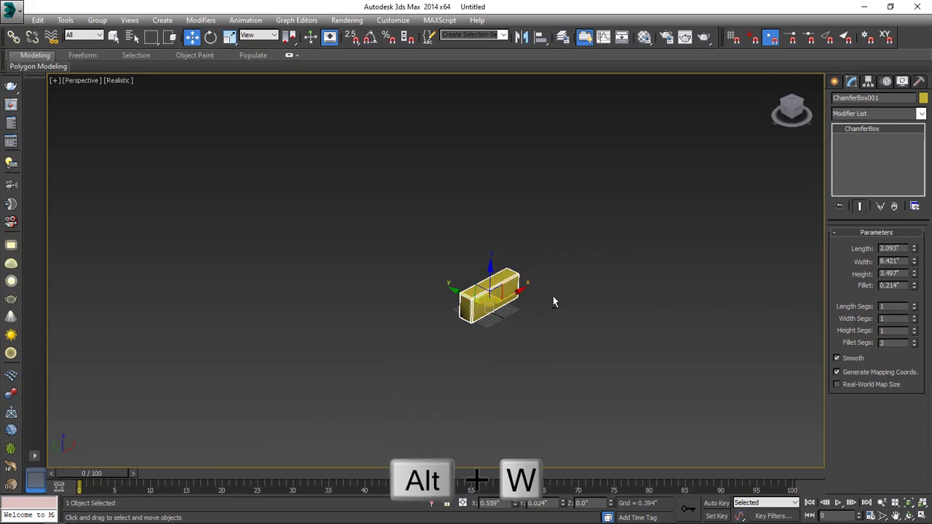
pyautogui.scroll(6, 531, 307)
pyautogui.scroll(-3, 618, 302)
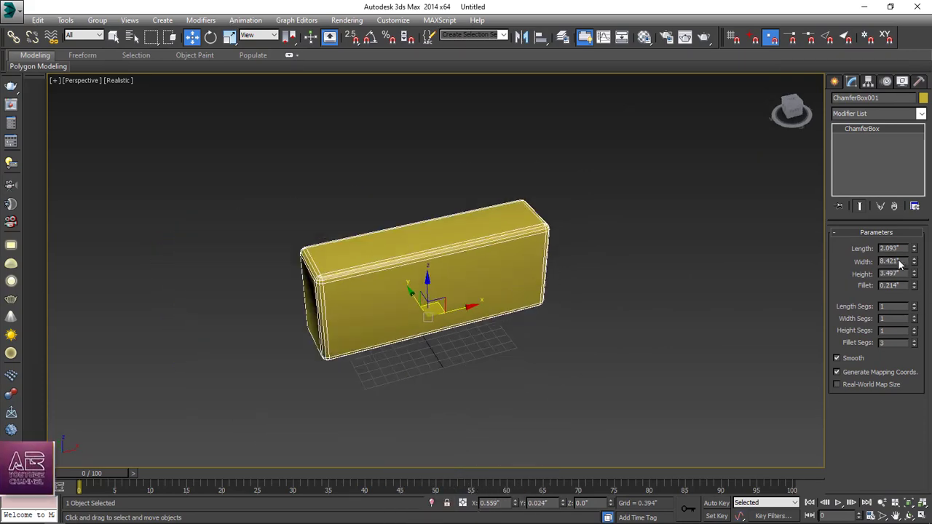
pyautogui.moveTo(905, 248); pyautogui.dragTo(846, 254)
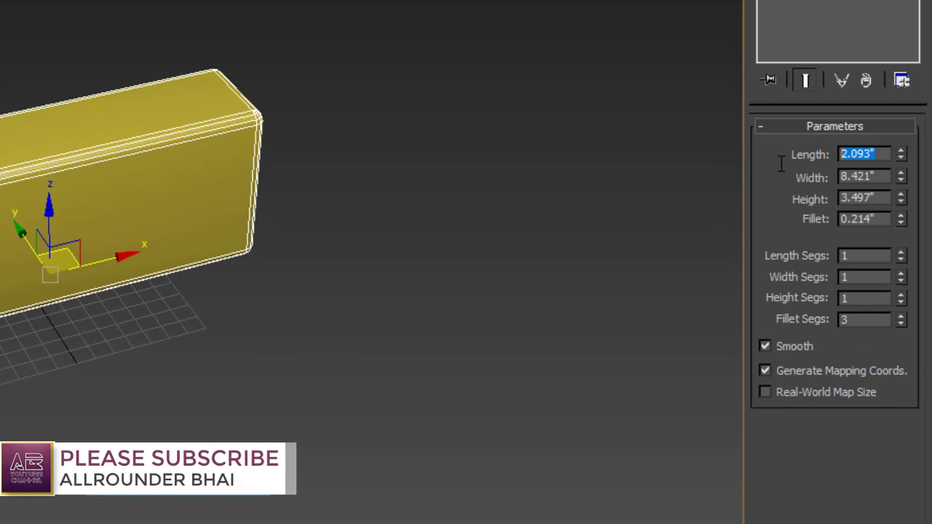
pyautogui.write('8.4')
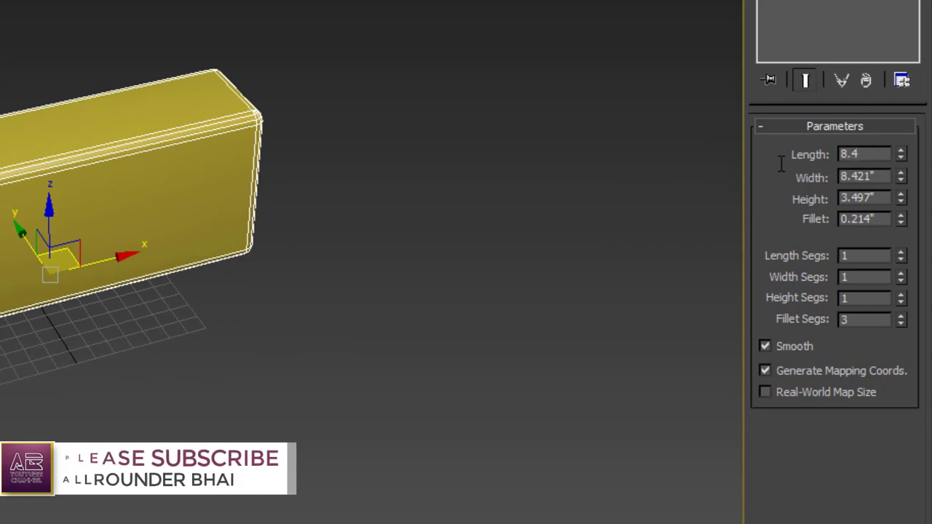
pyautogui.press('Tab')
pyautogui.write('36')
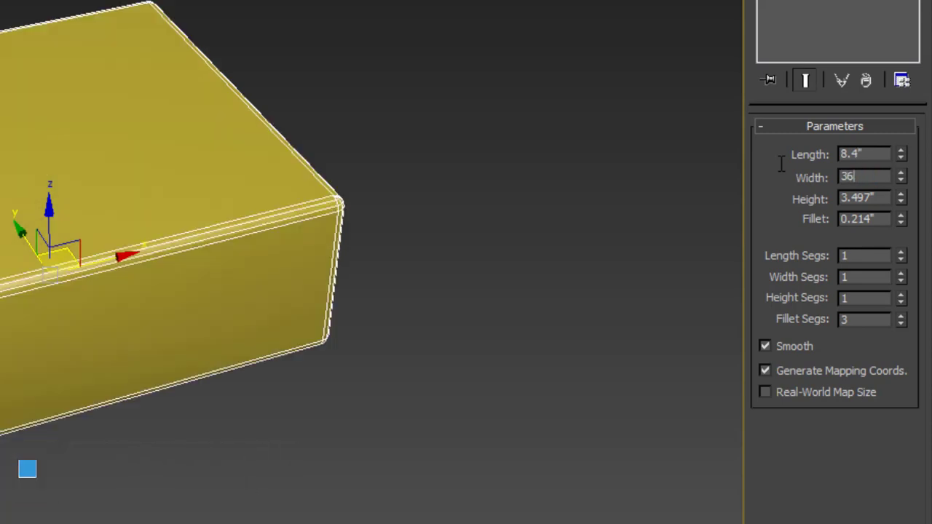
pyautogui.press('Tab')
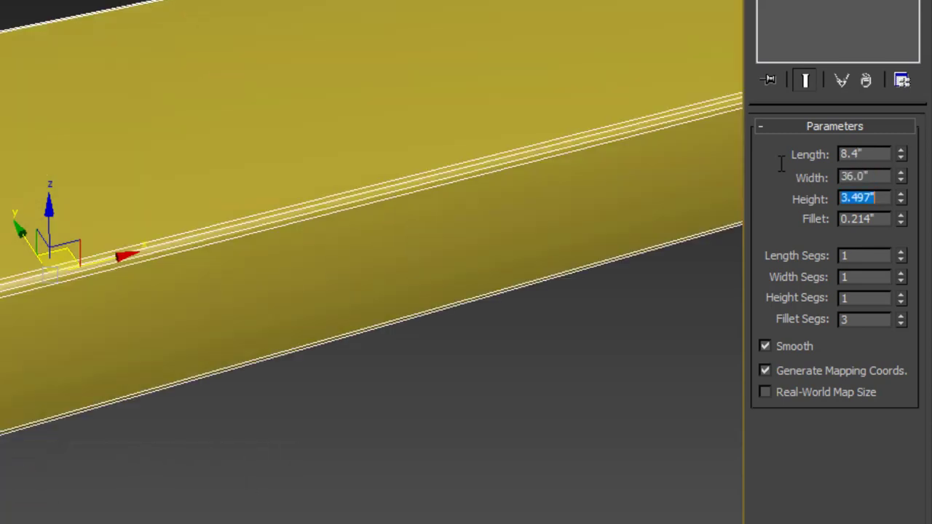
pyautogui.write('72')
pyautogui.press('Return')
pyautogui.scroll(-5, 145, 360)
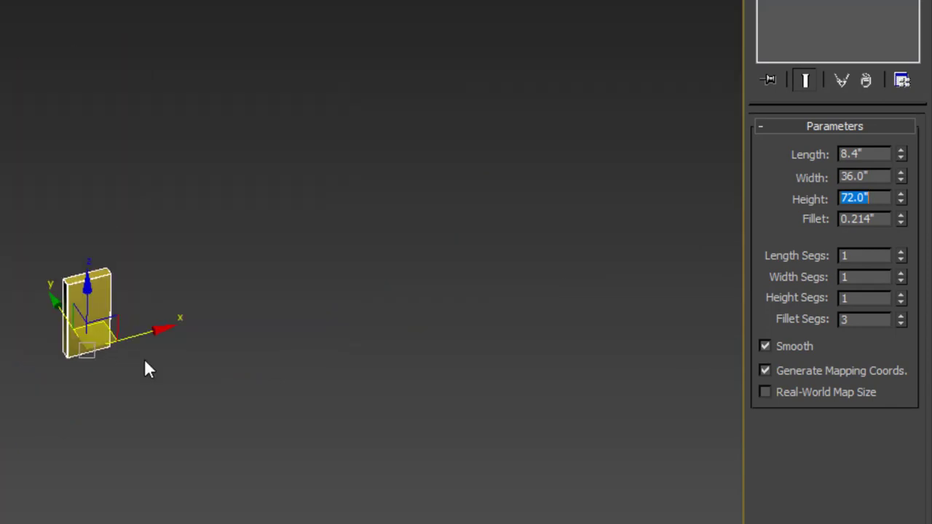
pyautogui.scroll(6, 100, 325)
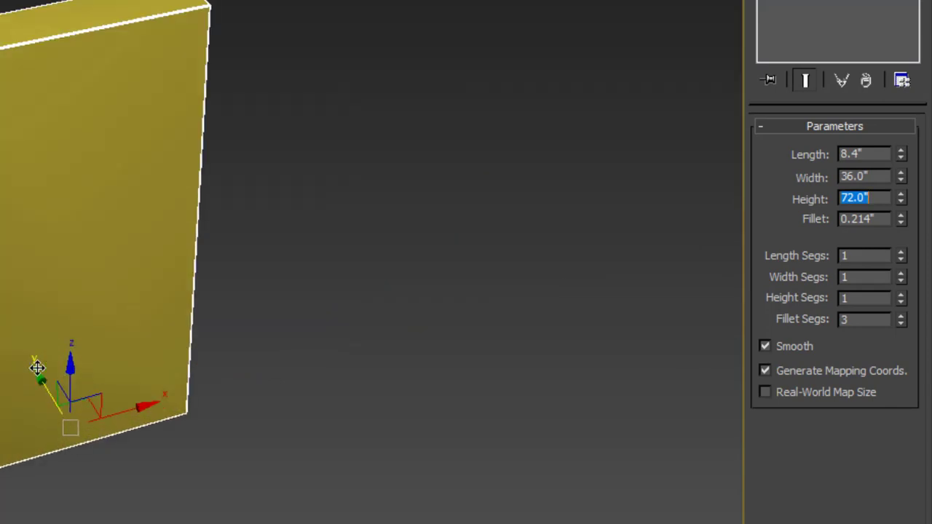
# Set the chamfer box's fillet to 0.5".
pyautogui.press('Tab')
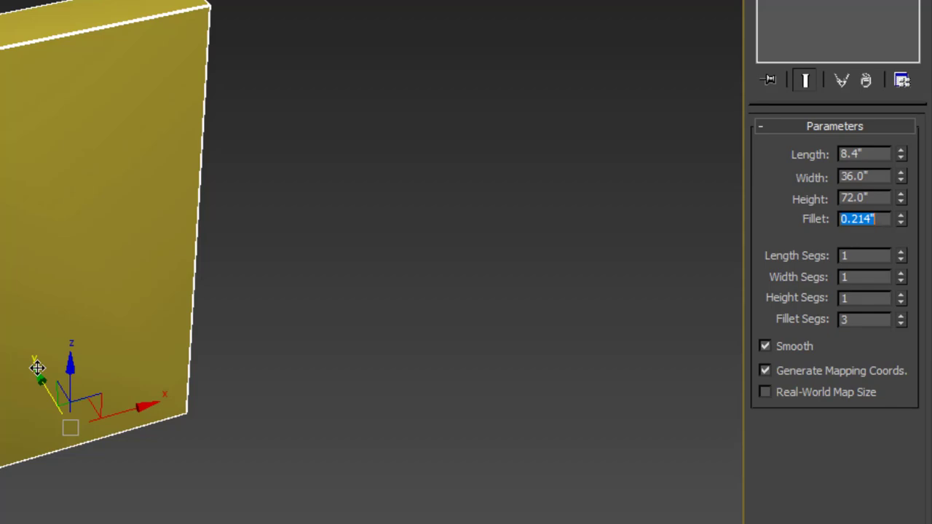
pyautogui.write('0.5')
pyautogui.press('Tab')
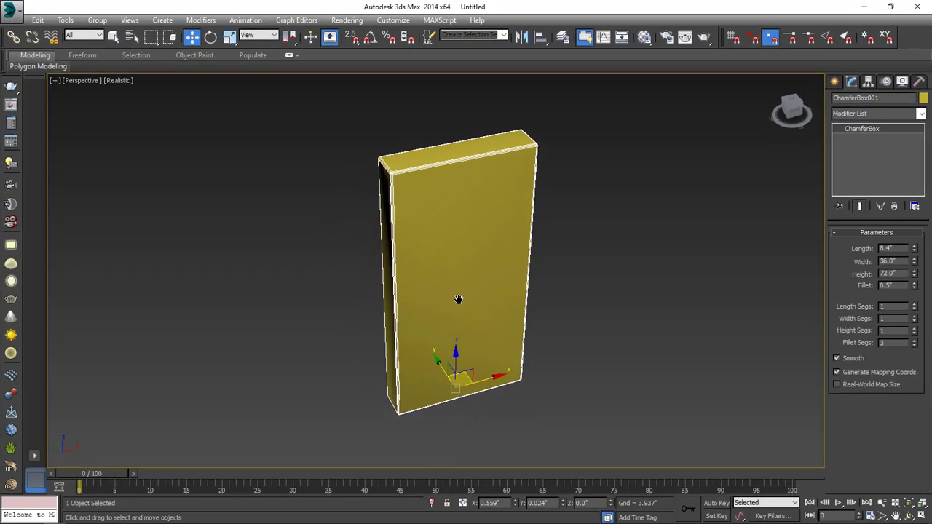
# Place the chamfer box at the world origin by setting its X, Y and Z position to 0.
pyautogui.scroll(4, 454, 313)
pyautogui.keyDown('alt'); pyautogui.moveTo(517, 303); pyautogui.dragTo(448, 314, button='middle'); pyautogui.keyUp('alt')
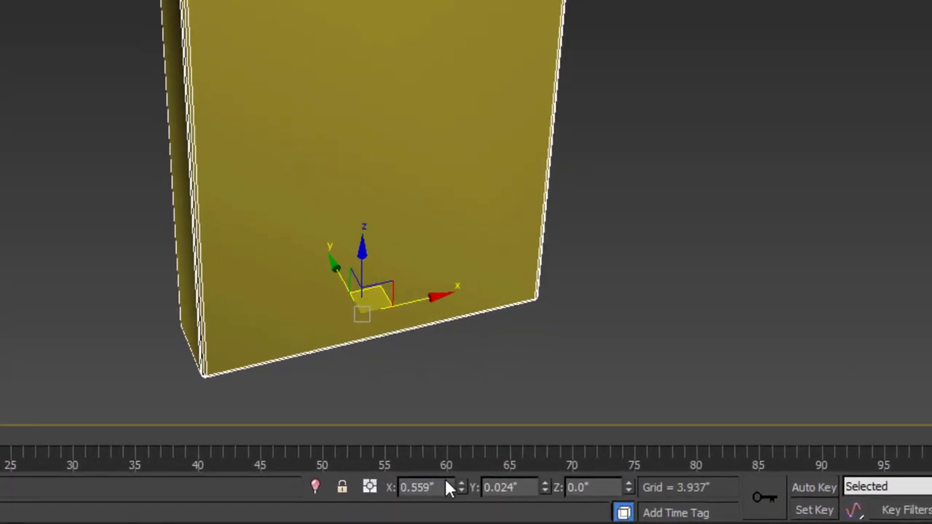
pyautogui.doubleClick(445, 485)
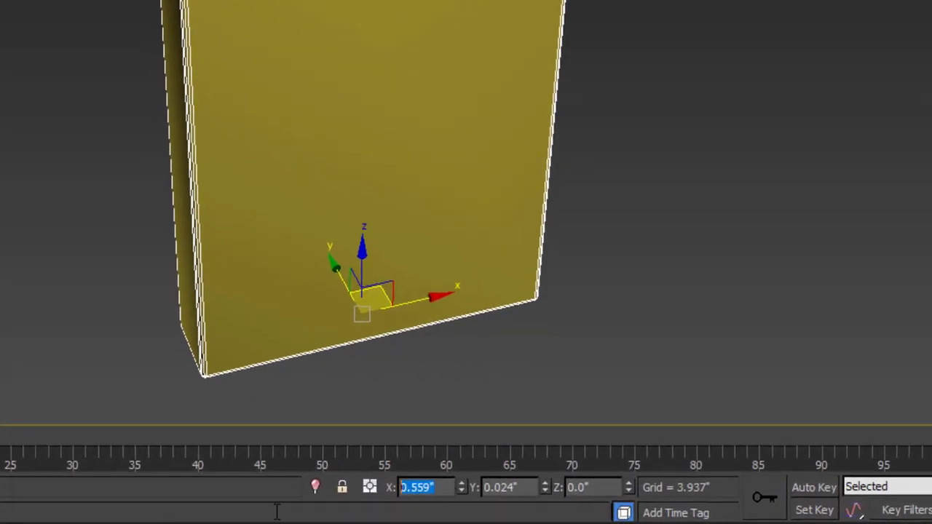
pyautogui.write('0')
pyautogui.press('Tab')
pyautogui.write('0')
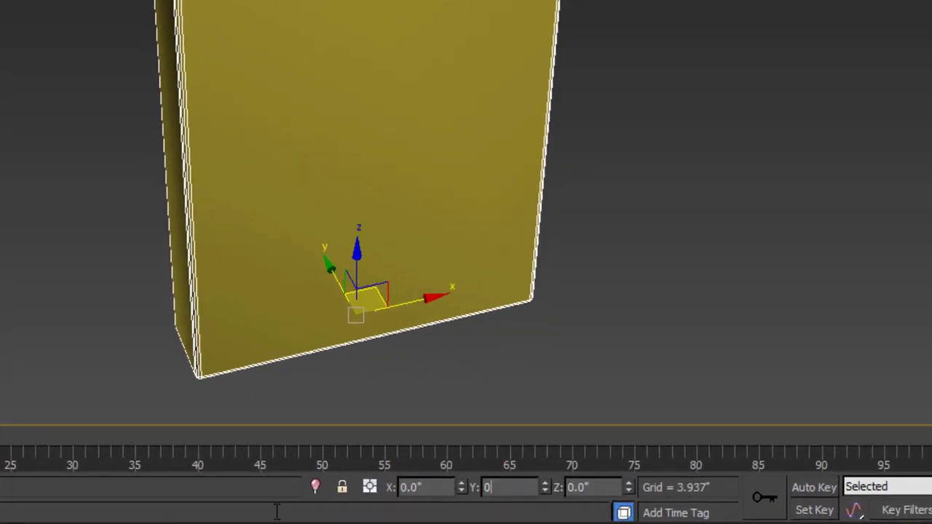
pyautogui.press('Tab')
pyautogui.write('0')
pyautogui.press('Return')
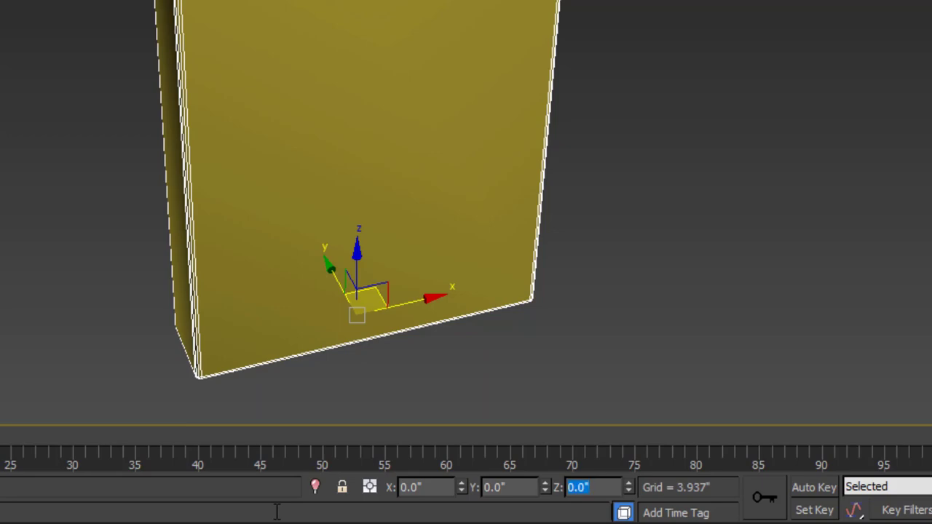
# Draw a Rectangle spline on the ground in front of the box, about 11.4" long and 14.2" wide.
pyautogui.scroll(-3, 439, 237)
pyautogui.keyDown('alt'); pyautogui.moveTo(477, 207); pyautogui.dragTo(540, 135, button='middle'); pyautogui.keyUp('alt')
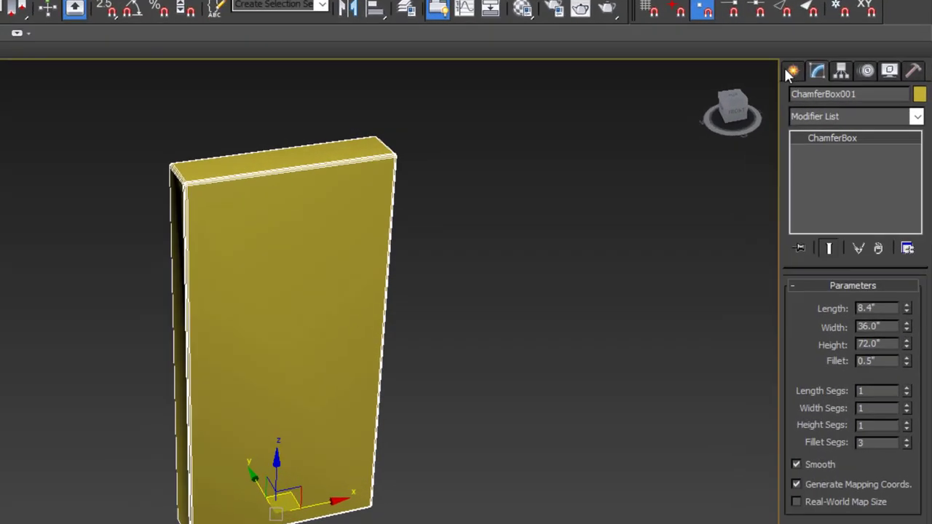
pyautogui.click(787, 70)
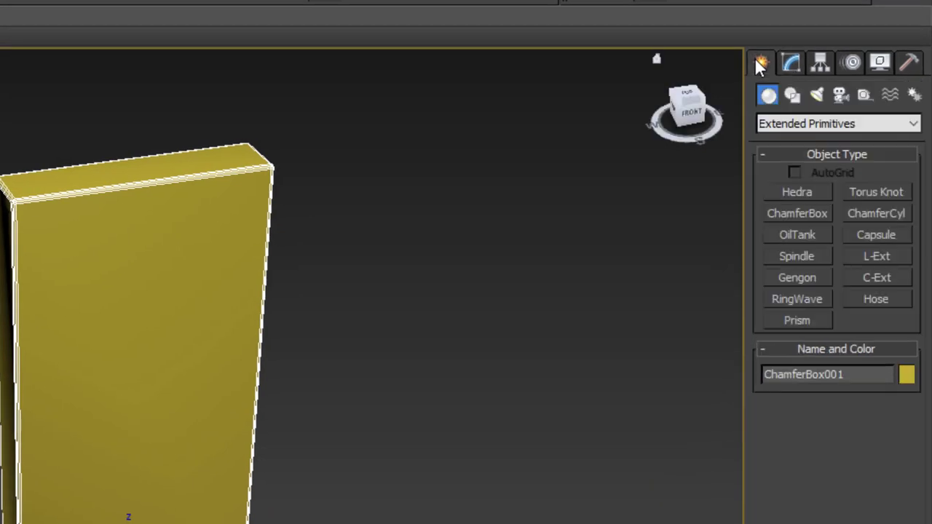
pyautogui.click(799, 94)
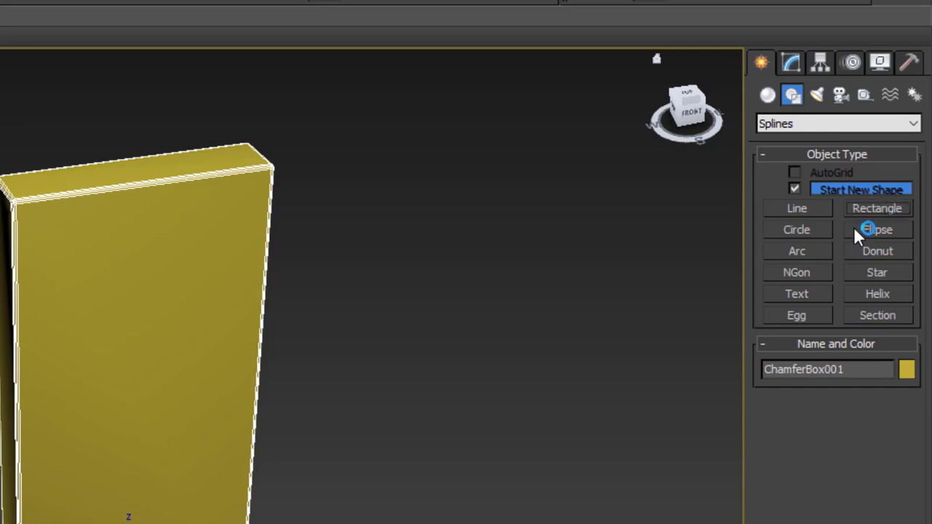
pyautogui.click(884, 210)
pyautogui.moveTo(351, 523); pyautogui.dragTo(381, 425, button='middle')
pyautogui.keyDown('alt'); pyautogui.moveTo(306, 444); pyautogui.dragTo(300, 487, button='middle'); pyautogui.keyUp('alt')
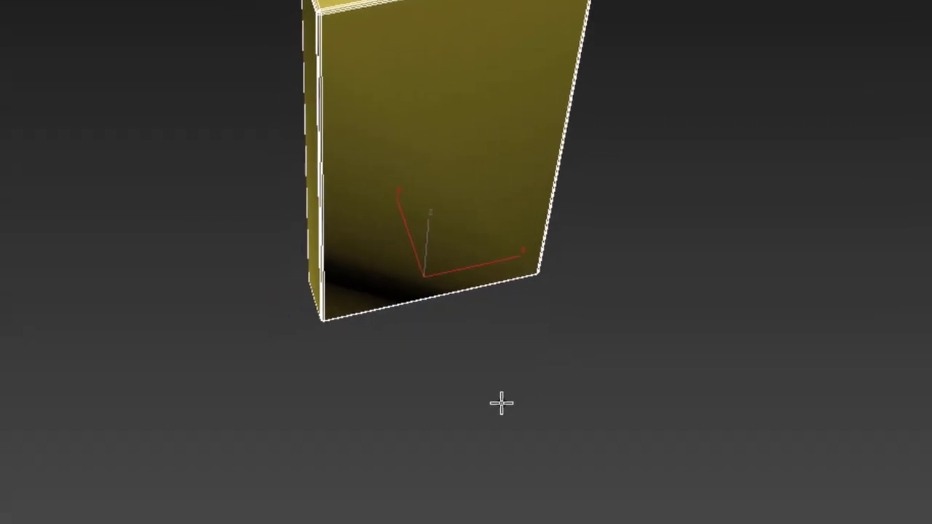
pyautogui.moveTo(405, 330); pyautogui.dragTo(512, 368)
pyautogui.scroll(5, 522, 338)
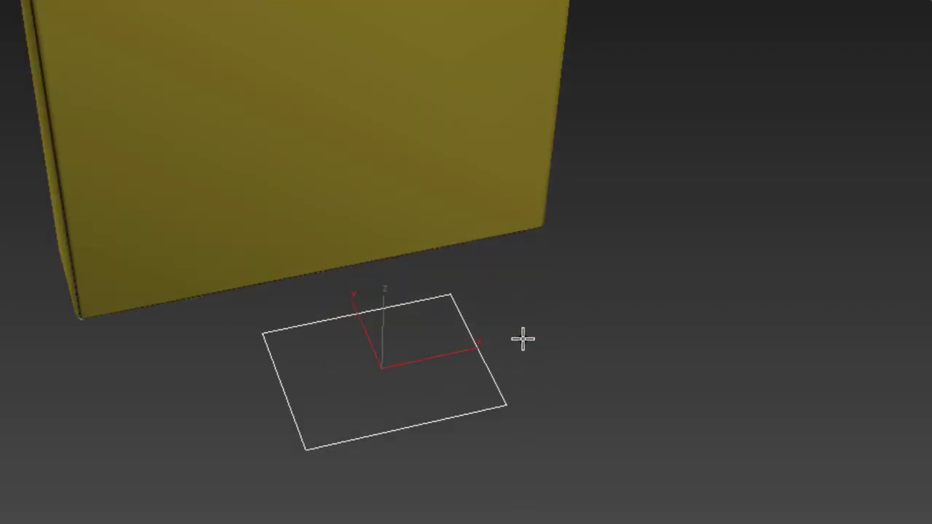
pyautogui.moveTo(522, 338); pyautogui.dragTo(533, 346, button='middle')
pyautogui.press('w')
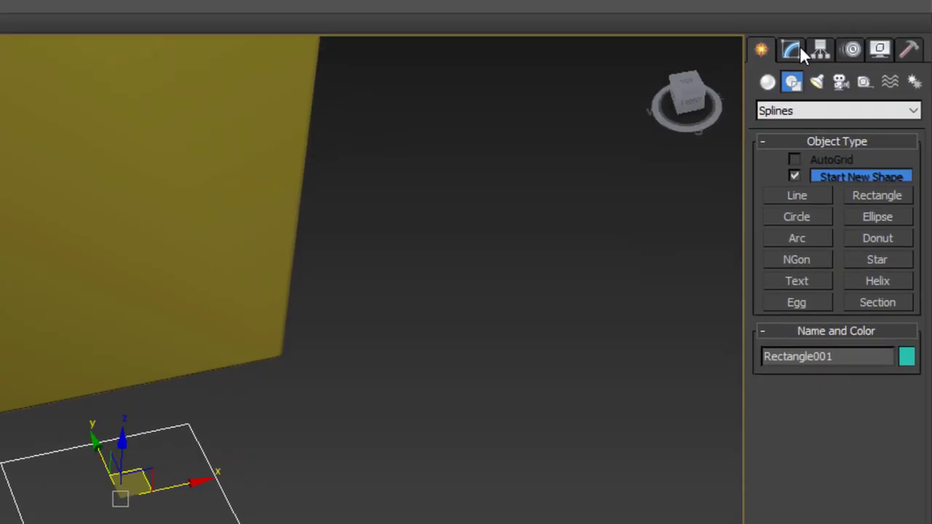
# Set the rectangle's length to 6", width to 10" and corner radius to 0.01".
pyautogui.click(790, 51)
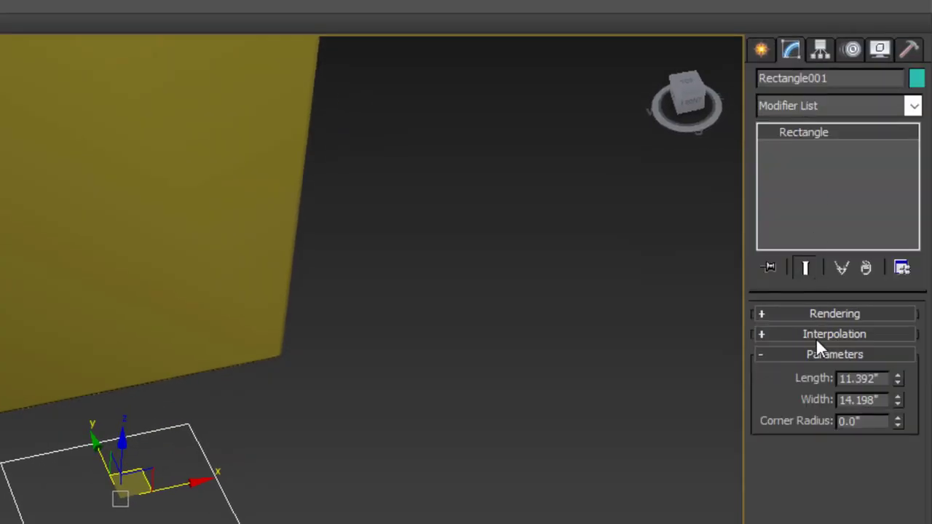
pyautogui.doubleClick(886, 378)
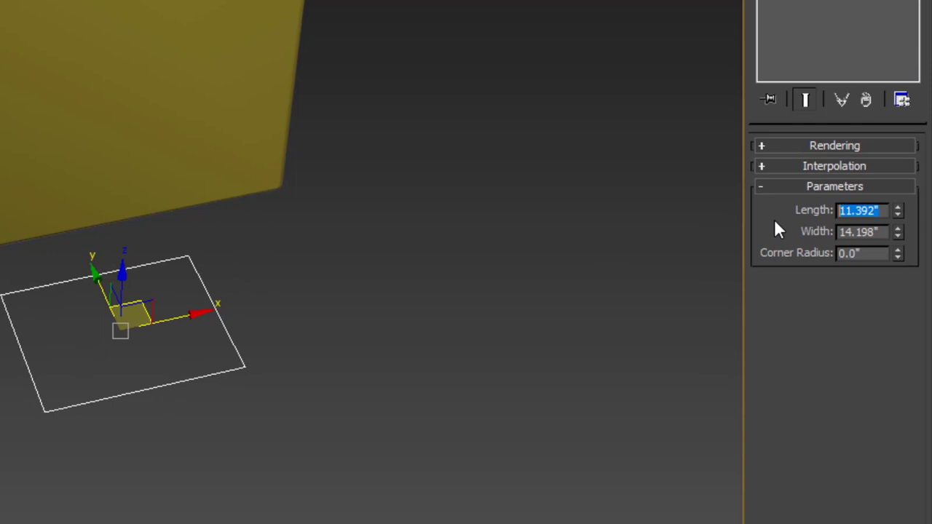
pyautogui.write('6')
pyautogui.press('Tab')
pyautogui.write('10')
pyautogui.press('Tab')
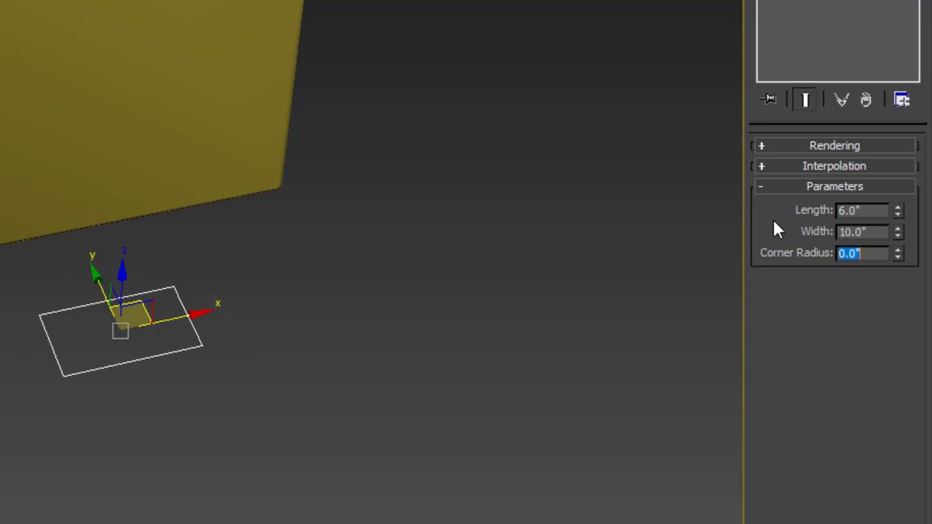
pyautogui.write('0.01')
pyautogui.press('Return')
pyautogui.scroll(8, 204, 335)
pyautogui.scroll(2, 247, 262)
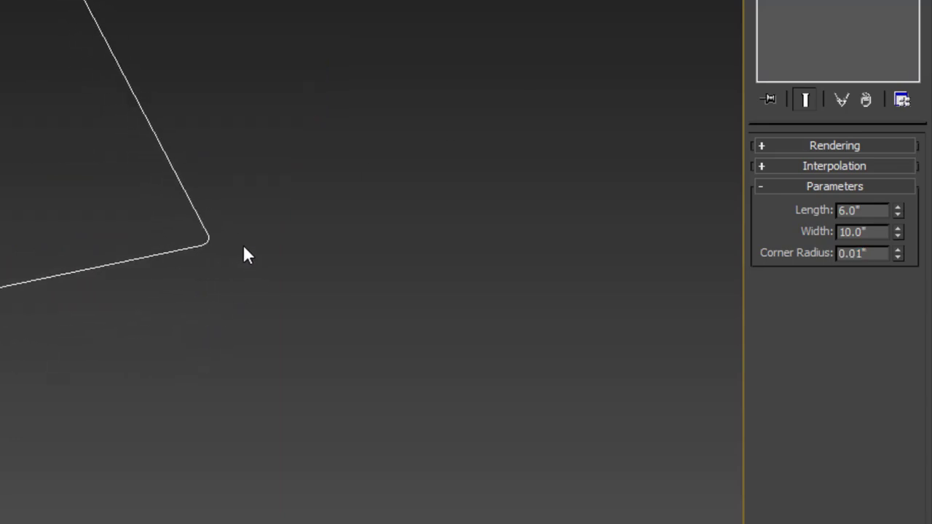
pyautogui.scroll(-6, 179, 326)
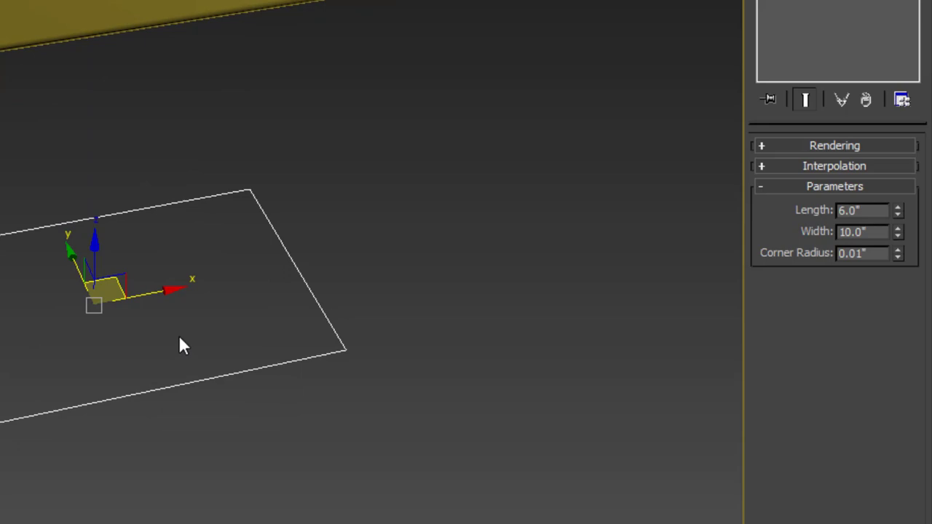
# Position the rectangle at X 0", Y -7.5" and Z 72".
pyautogui.moveTo(222, 318); pyautogui.dragTo(233, 255, button='middle')
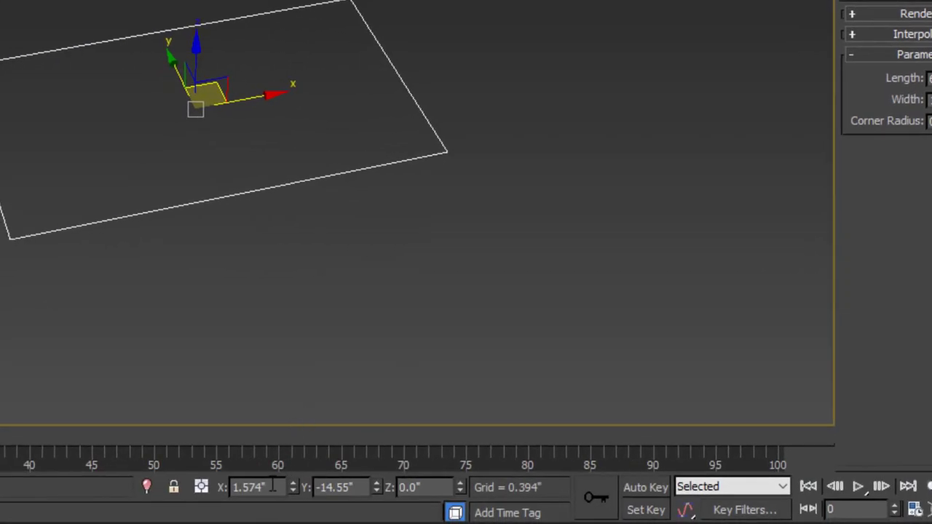
pyautogui.click(272, 486)
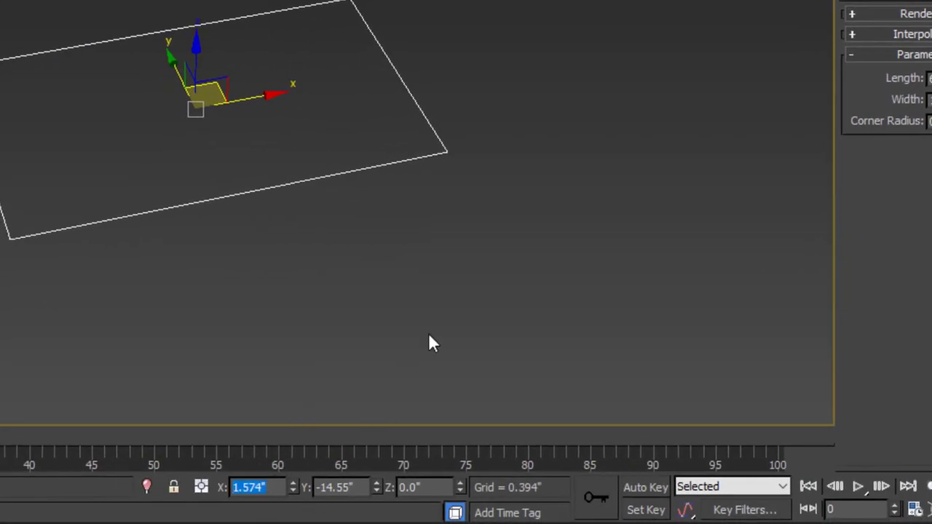
pyautogui.write('0')
pyautogui.press('Tab')
pyautogui.write('-7')
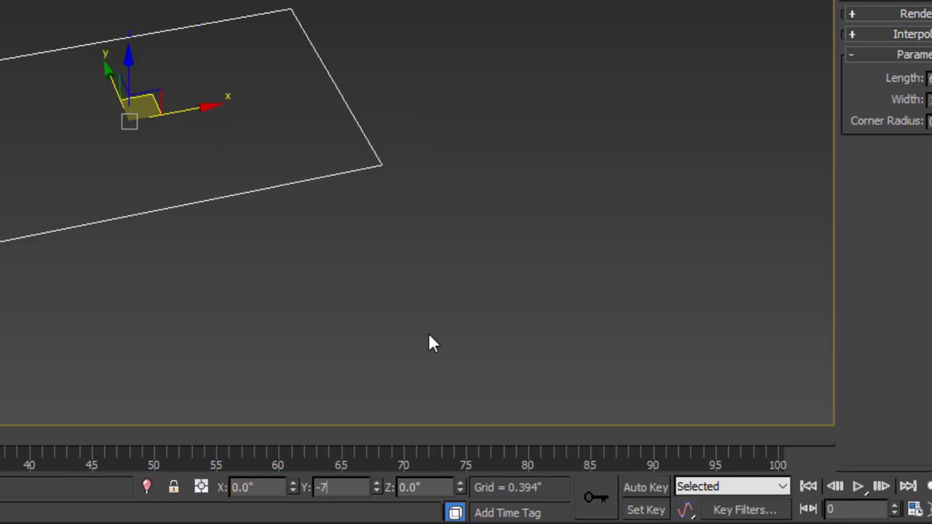
pyautogui.write('.5')
pyautogui.press('Tab')
pyautogui.write('72')
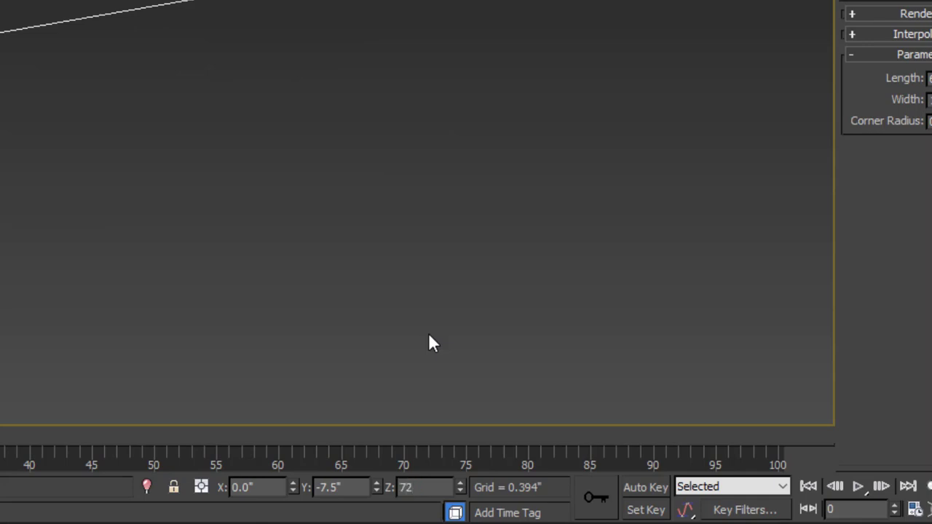
pyautogui.press('Return')
# Lower the rectangle on the front of the chamfer box by setting its Z position to 42".
pyautogui.scroll(-5, 166, 107)
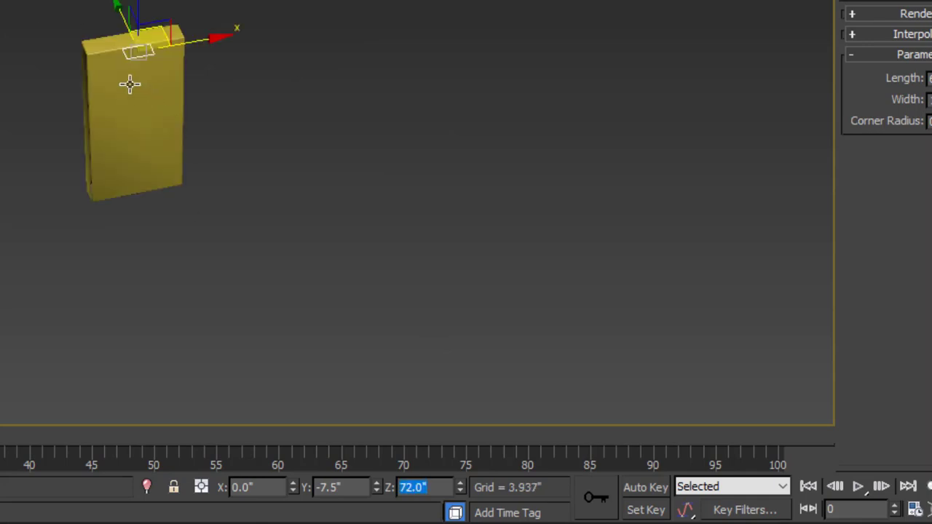
pyautogui.scroll(4, 129, 85)
pyautogui.keyDown('alt'); pyautogui.moveTo(154, 185); pyautogui.dragTo(204, 197, button='middle'); pyautogui.keyUp('alt')
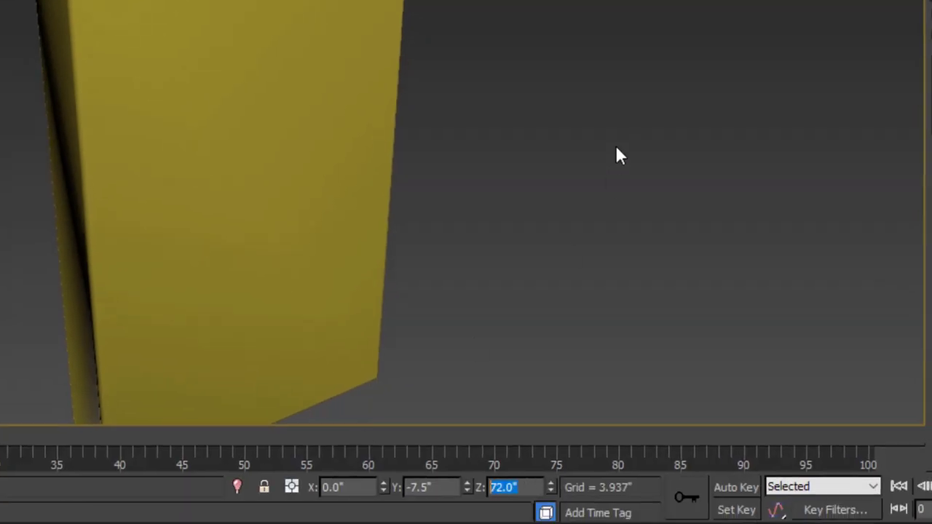
pyautogui.write('42')
pyautogui.press('Return')
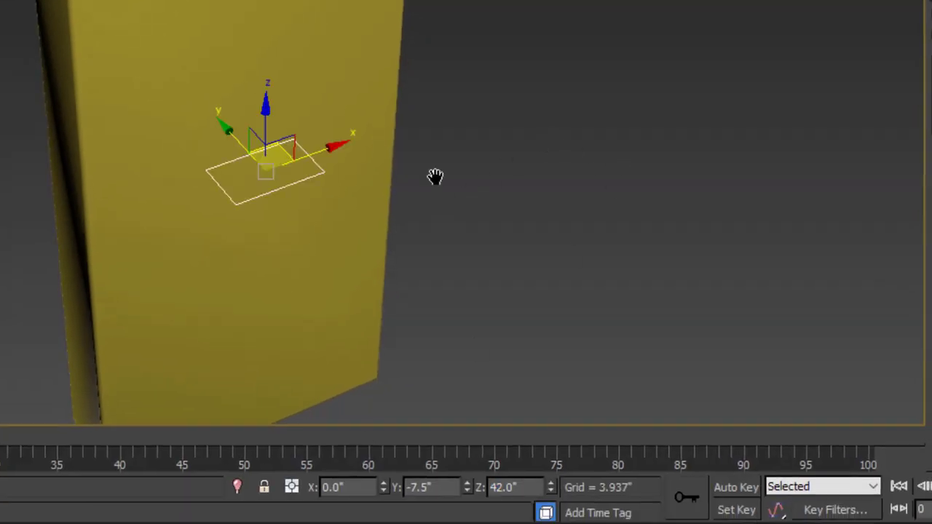
# Make the rectangle spline renderable by enabling it in both the renderer and the viewport.
pyautogui.moveTo(433, 176); pyautogui.dragTo(322, 65, button='middle')
pyautogui.moveTo(327, 12); pyautogui.dragTo(327, 95, button='middle')
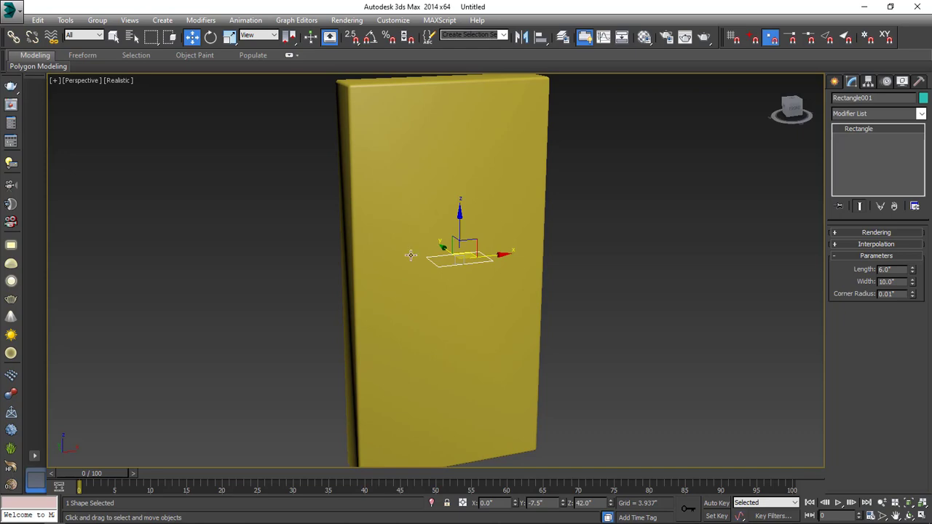
pyautogui.scroll(3, 474, 286)
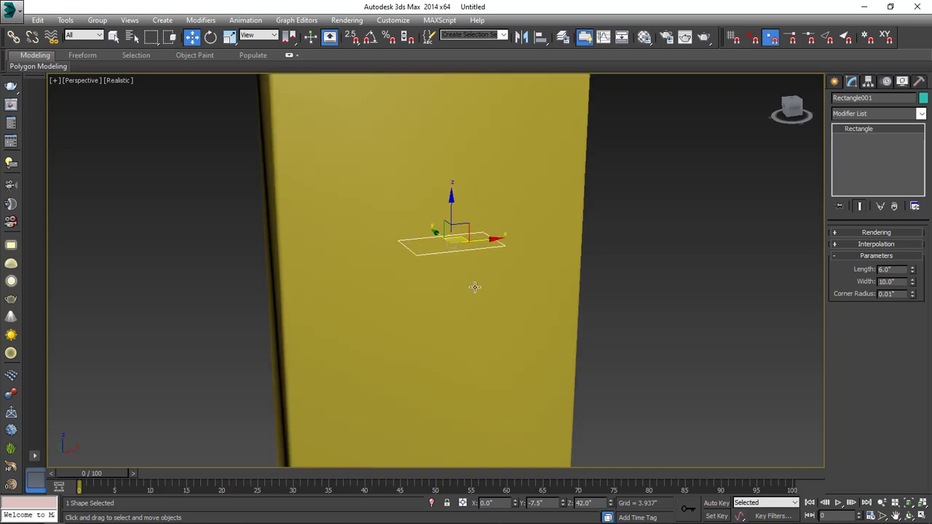
pyautogui.click(875, 232)
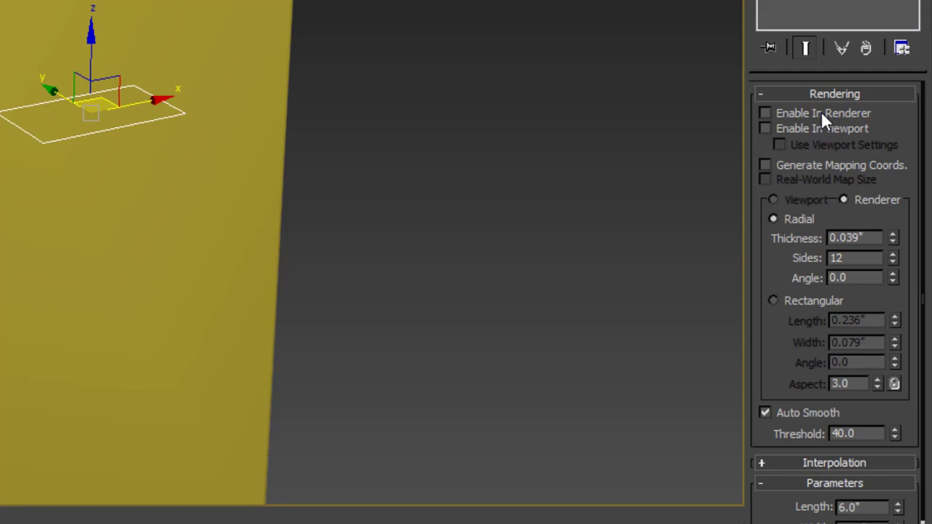
pyautogui.click(817, 111)
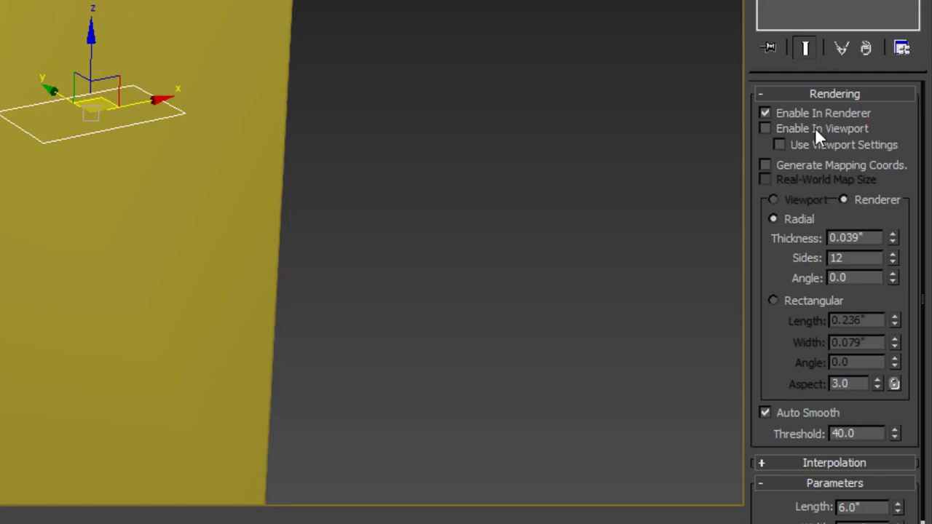
pyautogui.click(814, 130)
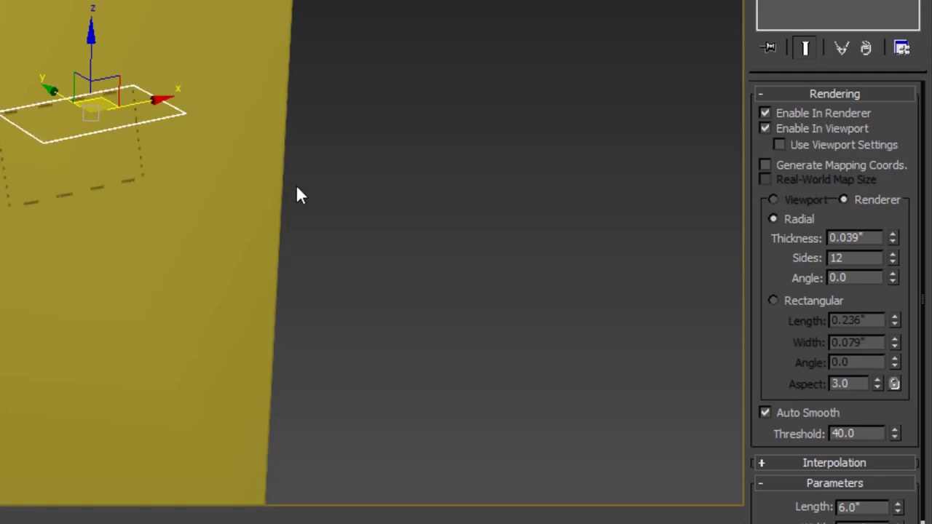
# Give the spline a rectangular rendering cross-section with a length of 4" and a width of 0.5".
pyautogui.scroll(5, 108, 165)
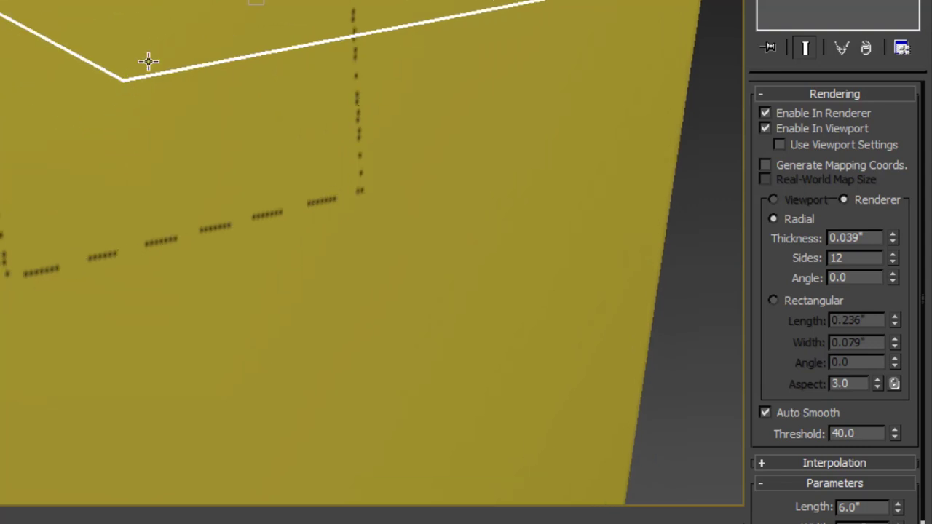
pyautogui.scroll(3, 109, 88)
pyautogui.scroll(-5, 87, 106)
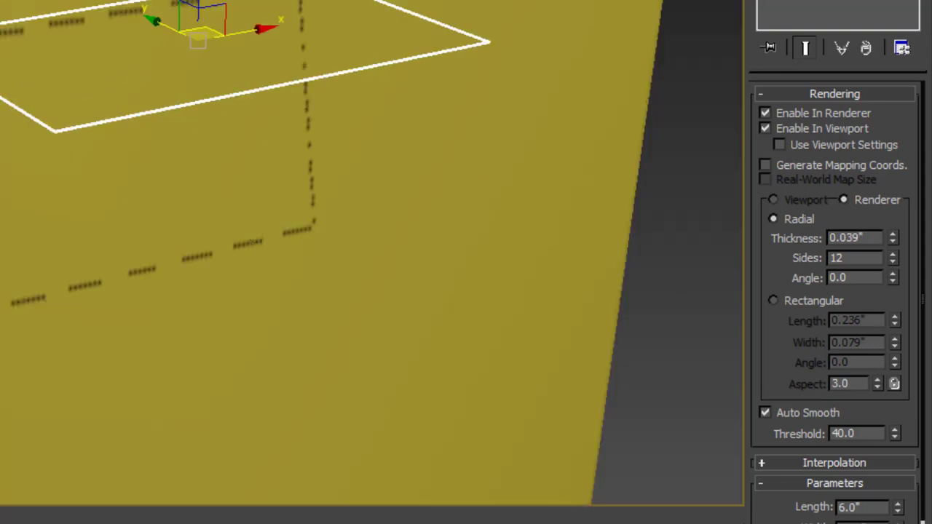
pyautogui.click(817, 299)
pyautogui.scroll(-1, 790, 247)
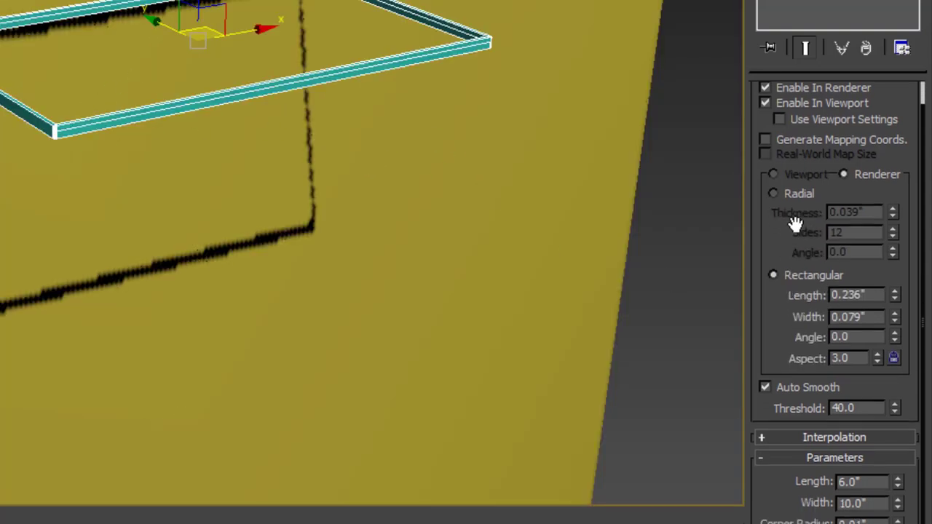
pyautogui.doubleClick(877, 297)
pyautogui.write('4')
pyautogui.press('Tab')
pyautogui.write('0.5')
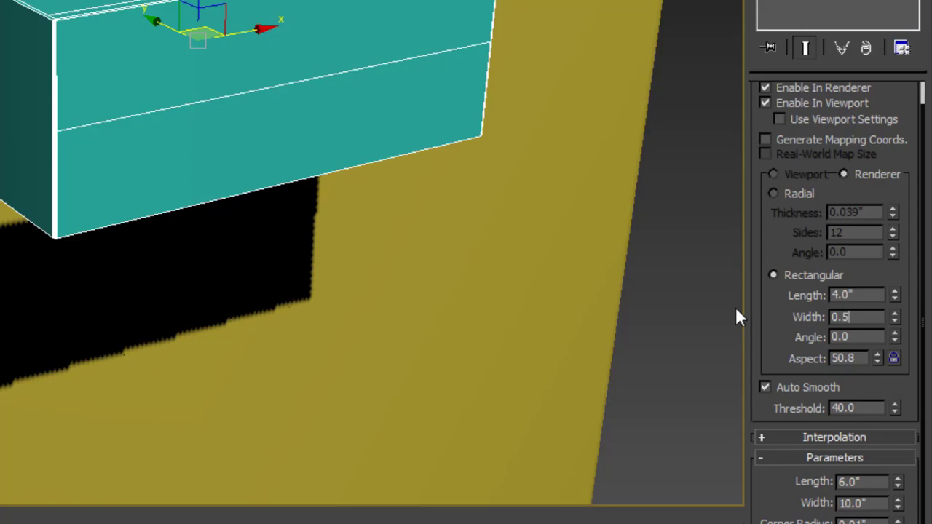
pyautogui.press('Return')
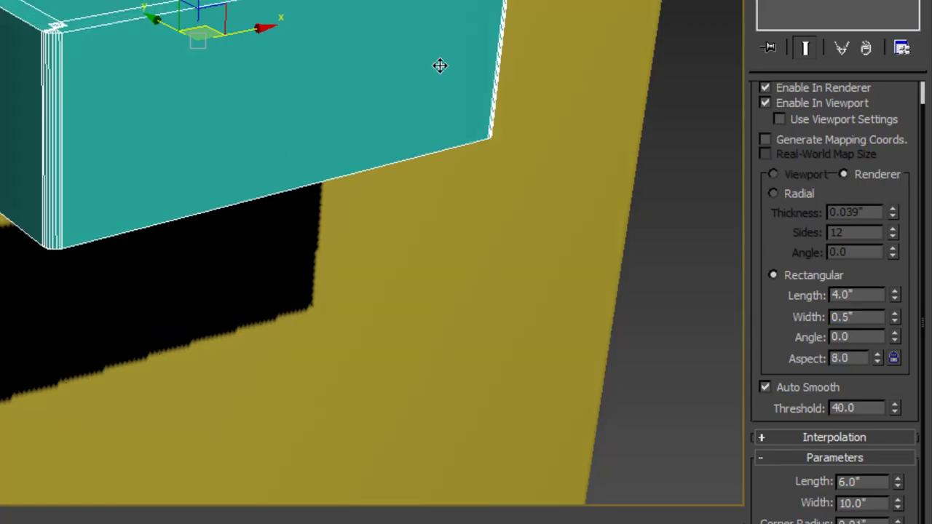
# Clone the rectangular frame straight down along Z by about 4.7", directly below the original.
pyautogui.keyDown('alt'); pyautogui.moveTo(440, 66); pyautogui.dragTo(477, 63, button='middle'); pyautogui.keyUp('alt')
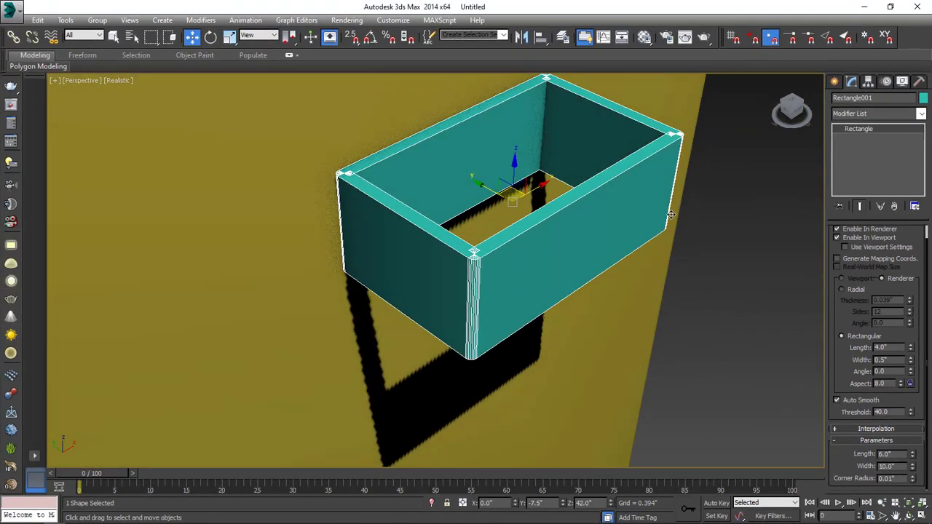
pyautogui.keyDown('alt'); pyautogui.moveTo(671, 214); pyautogui.dragTo(564, 218, button='middle'); pyautogui.keyUp('alt')
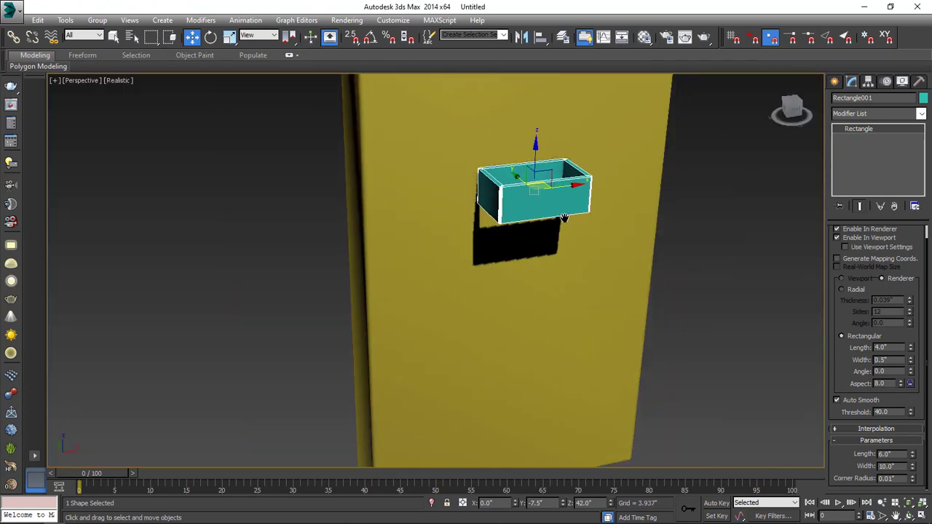
pyautogui.scroll(5, 563, 218)
pyautogui.keyDown('alt'); pyautogui.moveTo(505, 164); pyautogui.dragTo(473, 166, button='middle'); pyautogui.keyUp('alt')
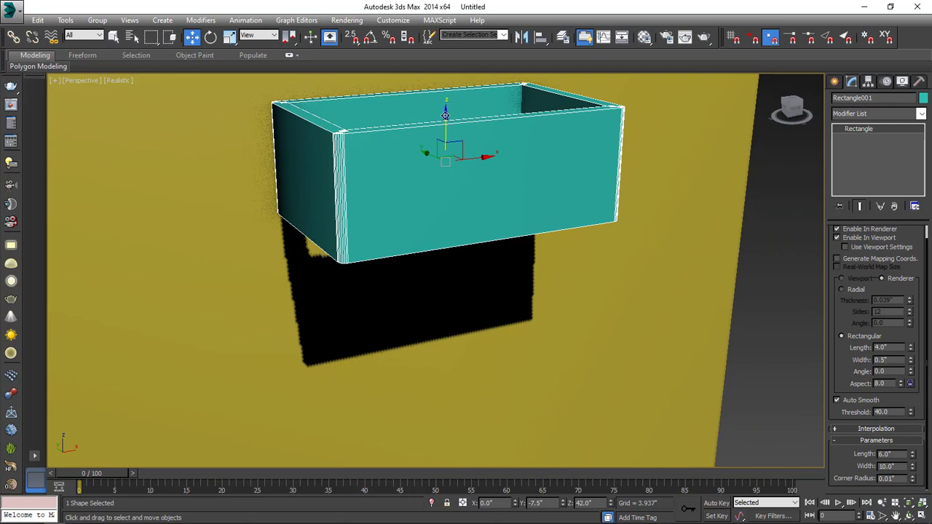
pyautogui.keyDown('shift'); pyautogui.moveTo(444, 115); pyautogui.dragTo(447, 218); pyautogui.keyUp('shift')
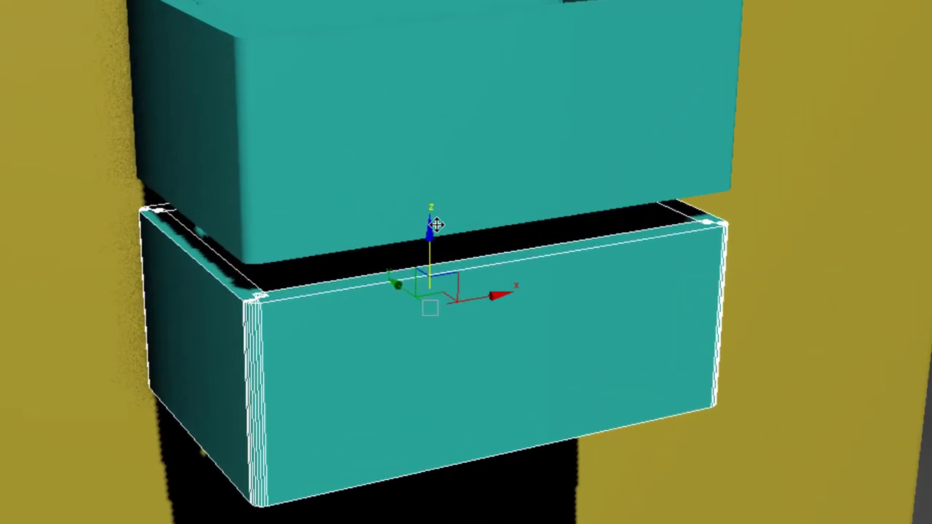
pyautogui.click(489, 363)
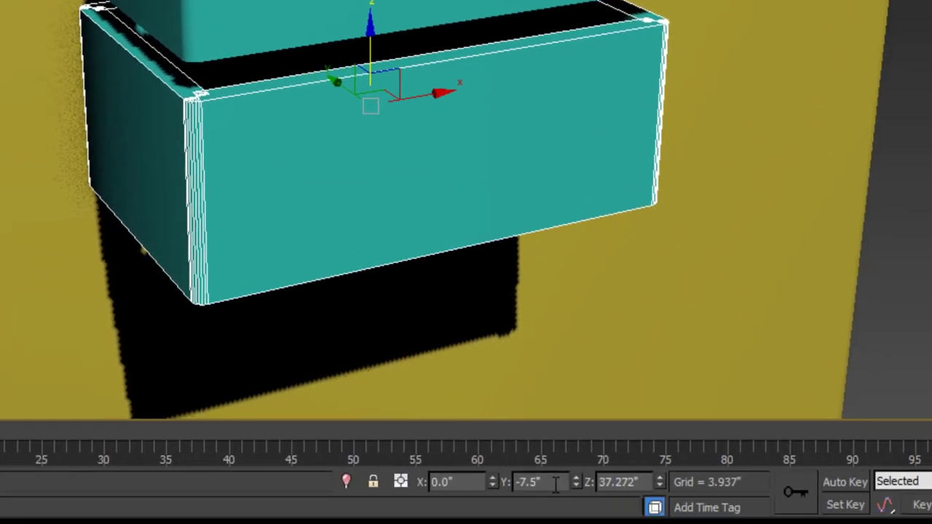
# Set the cloned frame's Y position to -7" and its Z position to 38".
pyautogui.click(555, 484)
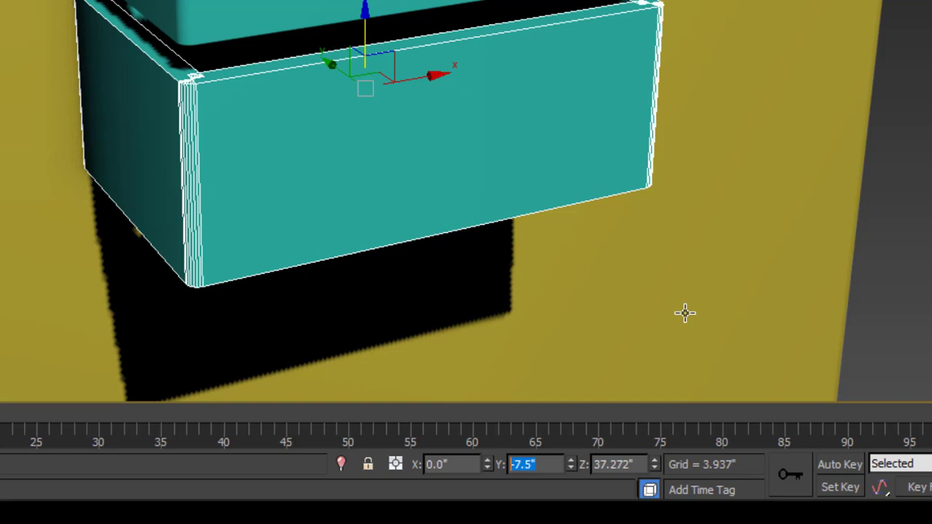
pyautogui.write('-7')
pyautogui.press('Tab')
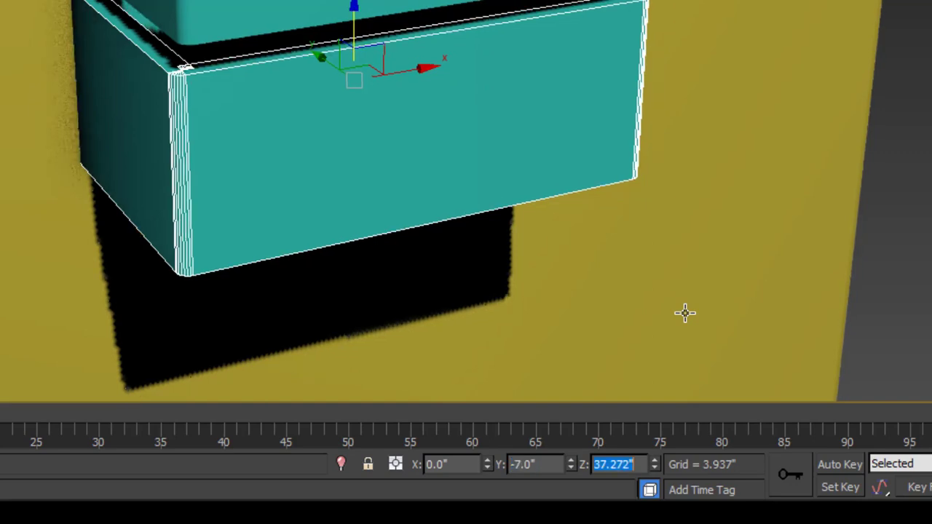
pyautogui.write('38')
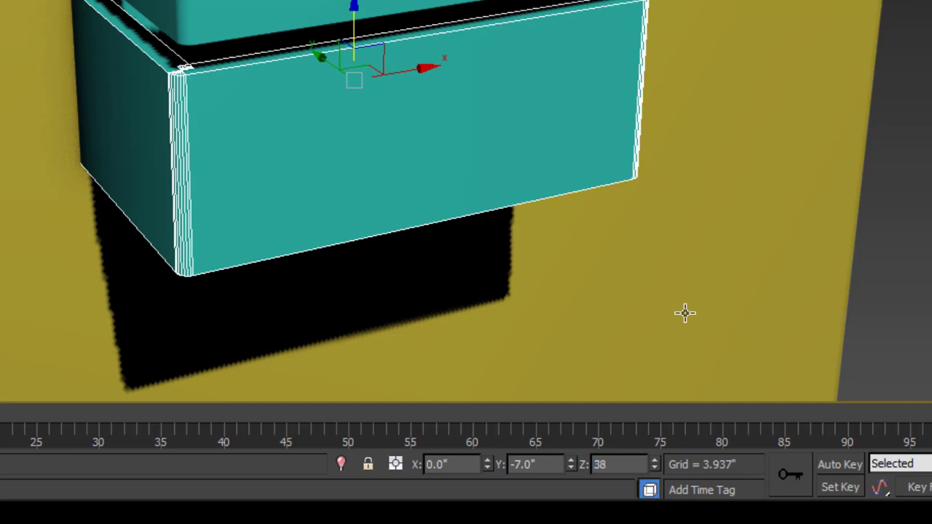
pyautogui.press('Return')
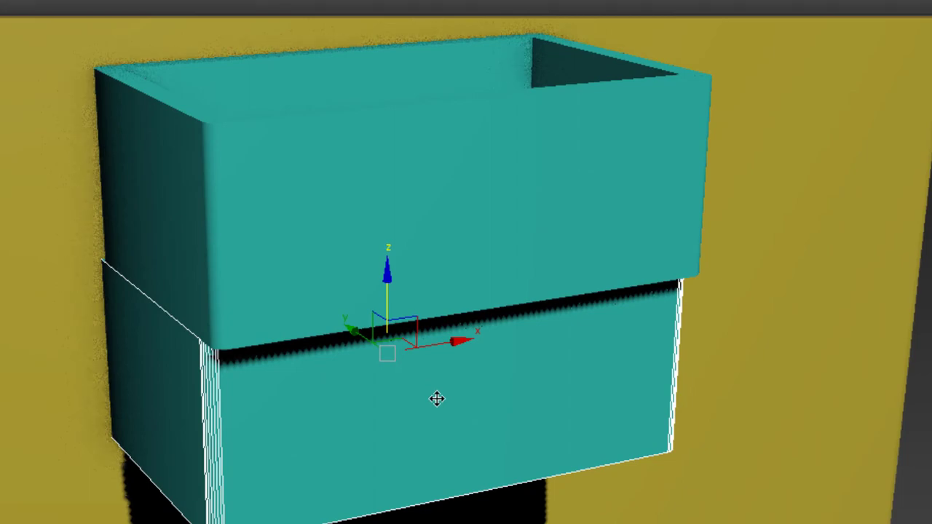
# Resize the lower frame's rectangle to a length of 5" and a width of 8".
pyautogui.keyDown('alt'); pyautogui.moveTo(437, 398); pyautogui.dragTo(431, 383, button='middle'); pyautogui.keyUp('alt')
pyautogui.keyDown('alt'); pyautogui.moveTo(525, 380); pyautogui.dragTo(522, 394, button='middle'); pyautogui.keyUp('alt')
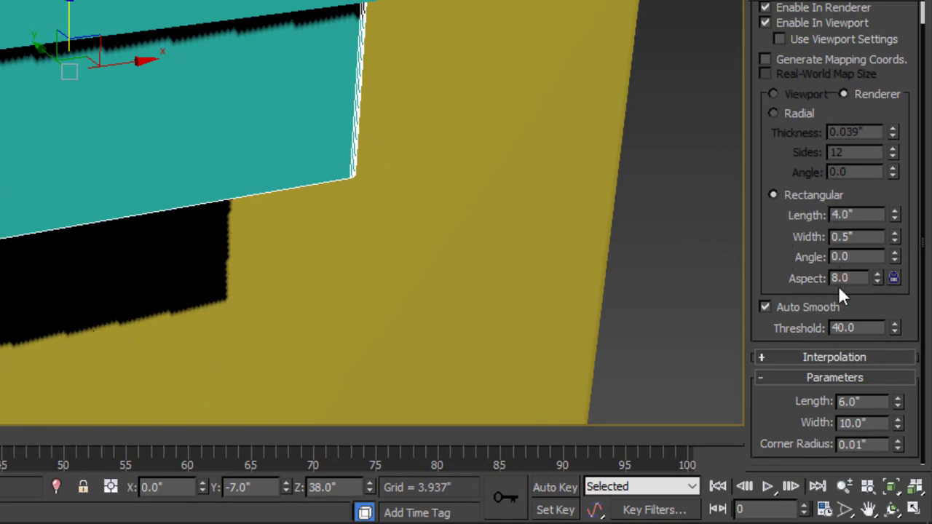
pyautogui.moveTo(874, 403); pyautogui.dragTo(780, 411)
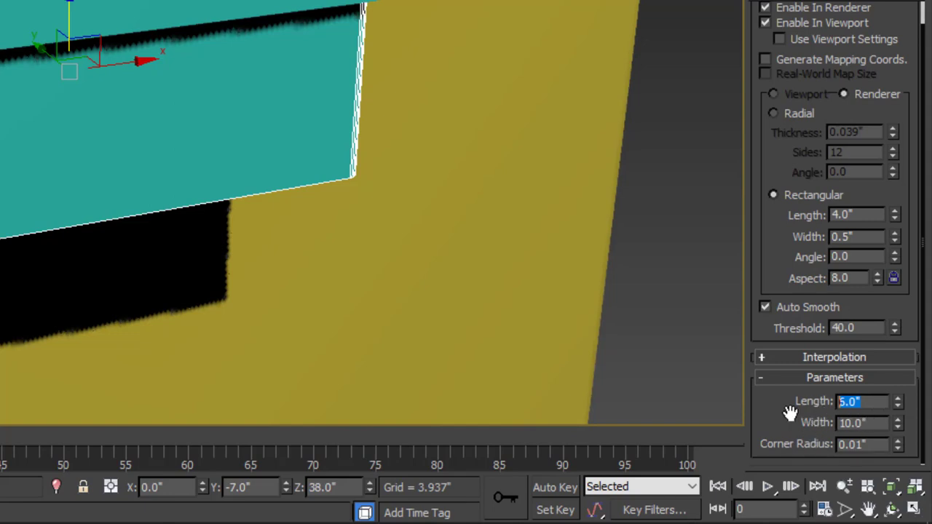
pyautogui.write('5')
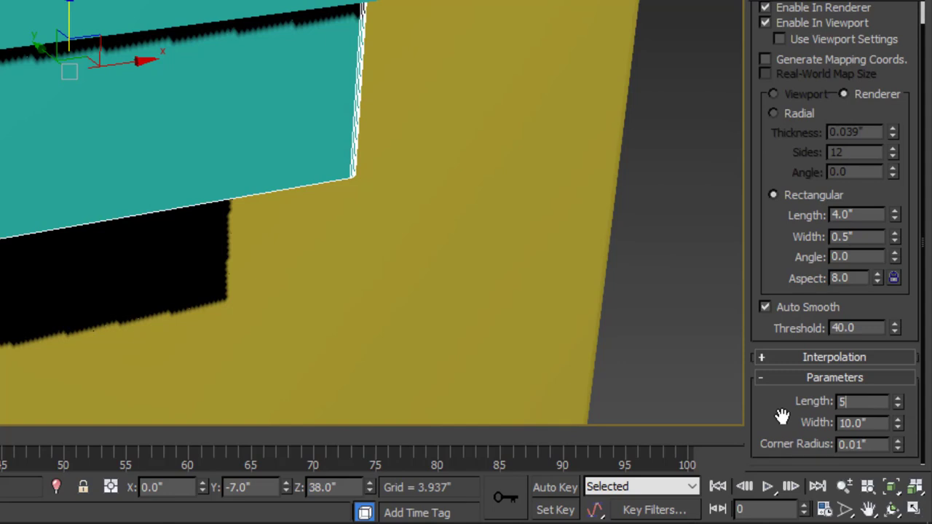
pyautogui.press('Return')
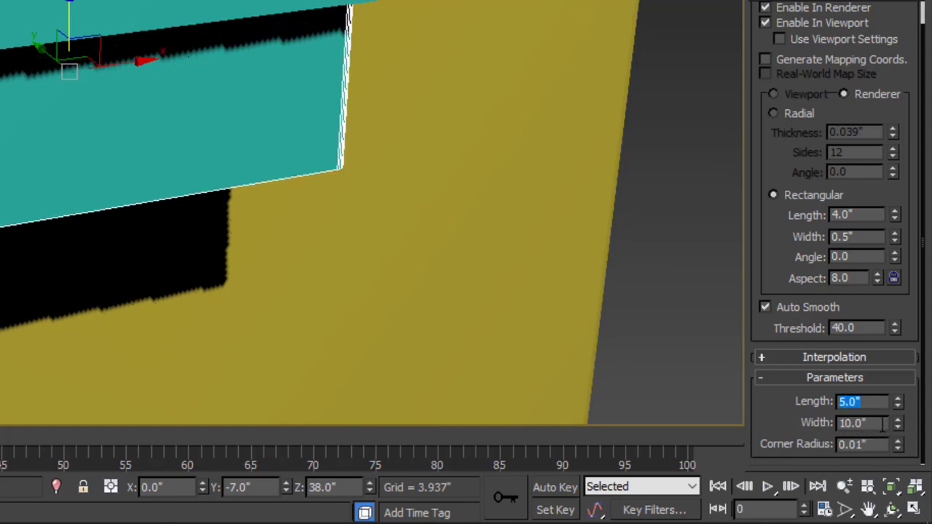
pyautogui.press('Tab')
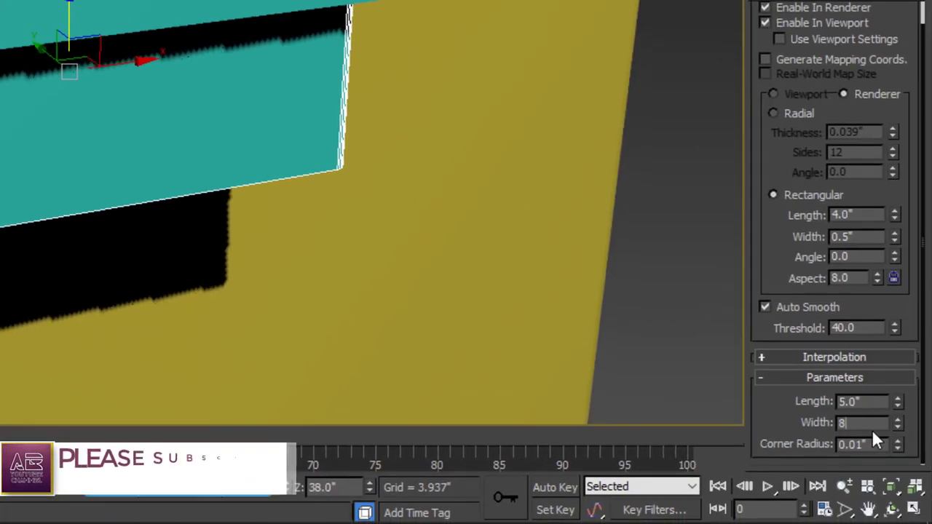
pyautogui.write('8')
pyautogui.press('Return')
# Clone the smaller frame as a single copy about 4.4" straight down along Z.
pyautogui.keyDown('alt'); pyautogui.moveTo(40, 149); pyautogui.dragTo(353, 67, button='middle'); pyautogui.keyUp('alt')
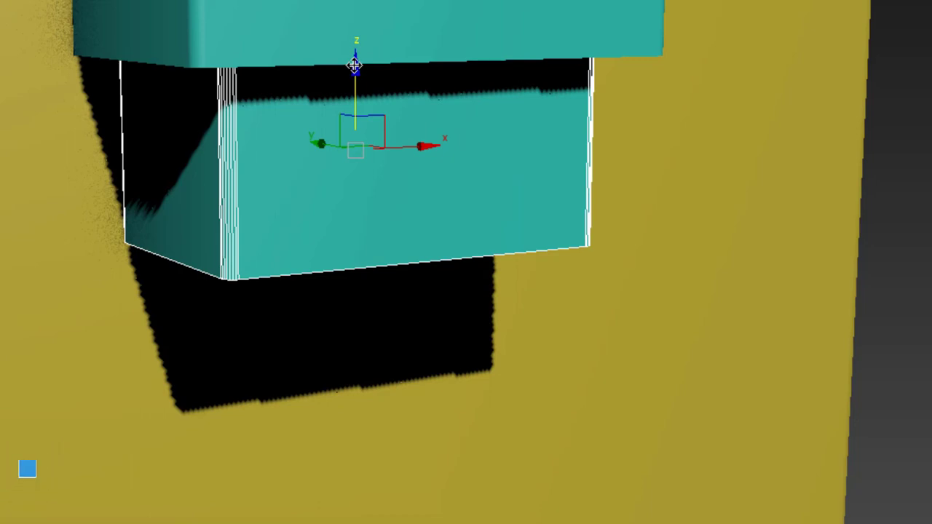
pyautogui.moveTo(352, 66)
pyautogui.keyDown('shift'); pyautogui.mouseDown()
pyautogui.moveTo(368, 206)
pyautogui.moveTo(357, 276)
pyautogui.mouseUp(); pyautogui.keyUp('shift')
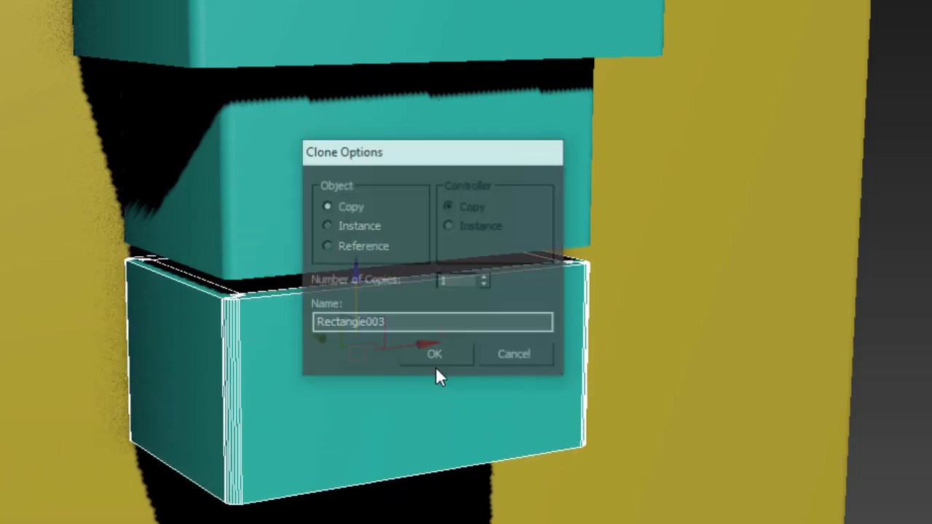
pyautogui.click(433, 356)
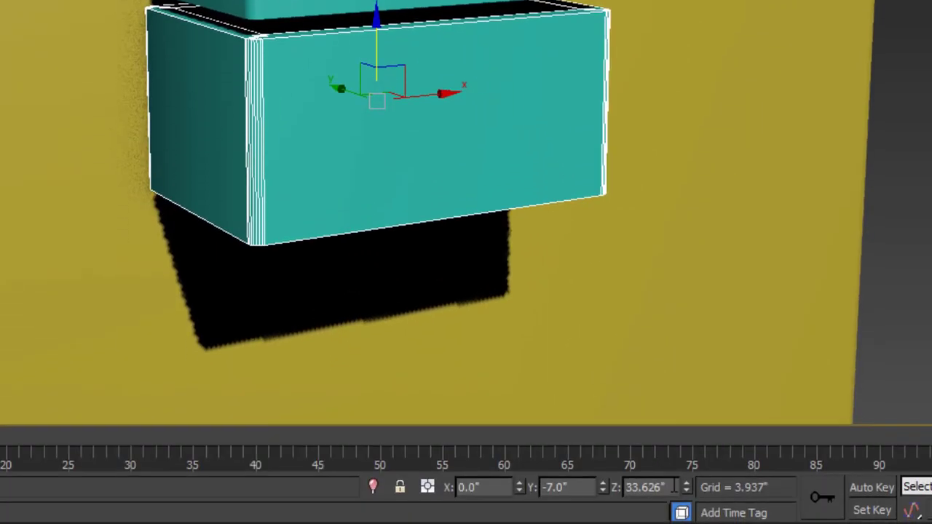
# Set the lowest cloned frame's Z position to 34".
pyautogui.moveTo(674, 486); pyautogui.dragTo(558, 486)
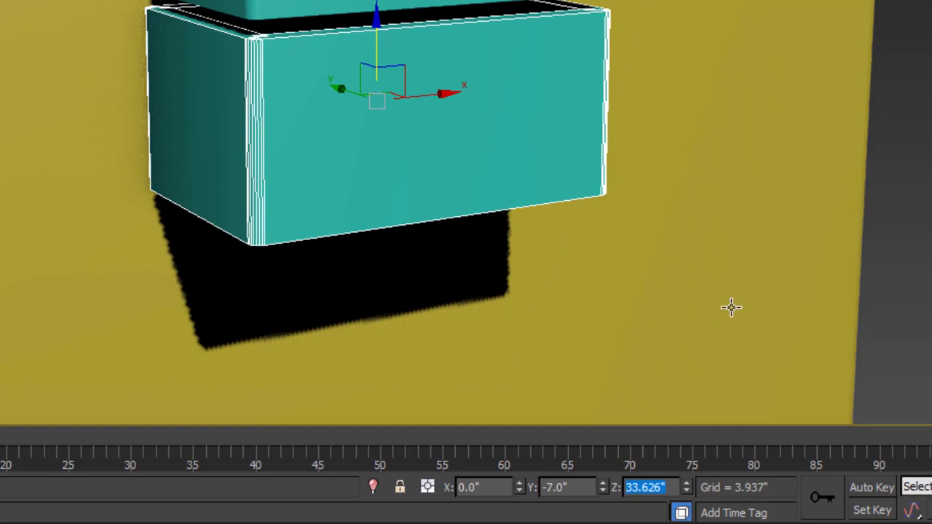
pyautogui.write('34')
pyautogui.press('Return')
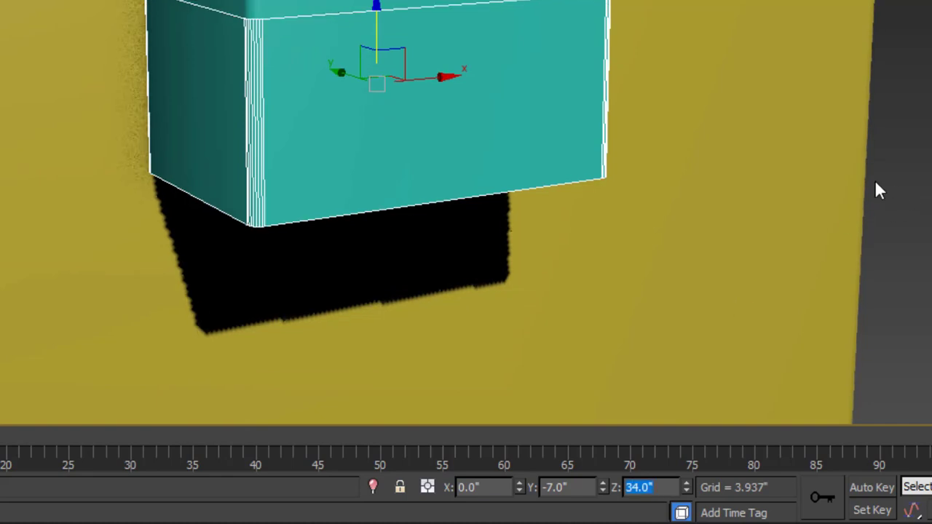
pyautogui.moveTo(505, 123); pyautogui.dragTo(509, 93, button='middle')
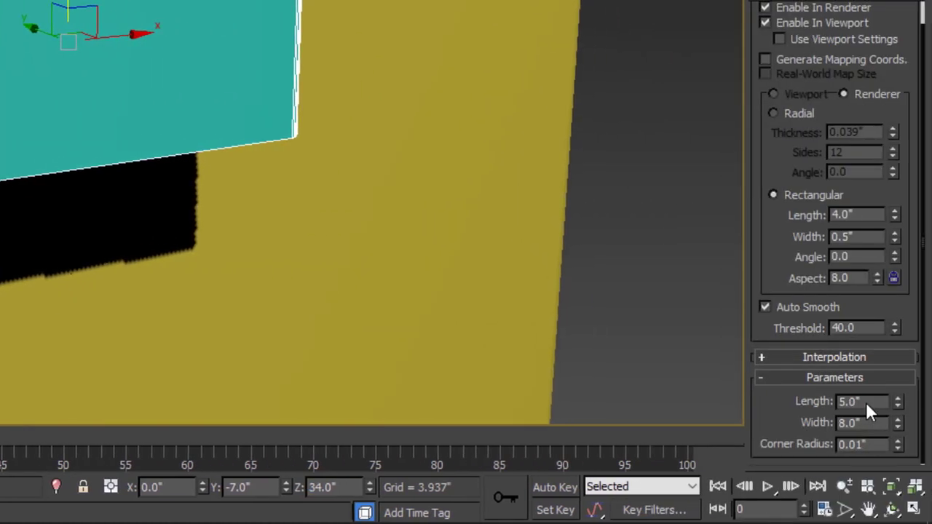
# Resize the lowest frame's rectangle to a length of 4" and a width of 6".
pyautogui.moveTo(866, 401); pyautogui.dragTo(755, 413)
pyautogui.write('4')
pyautogui.press('Return')
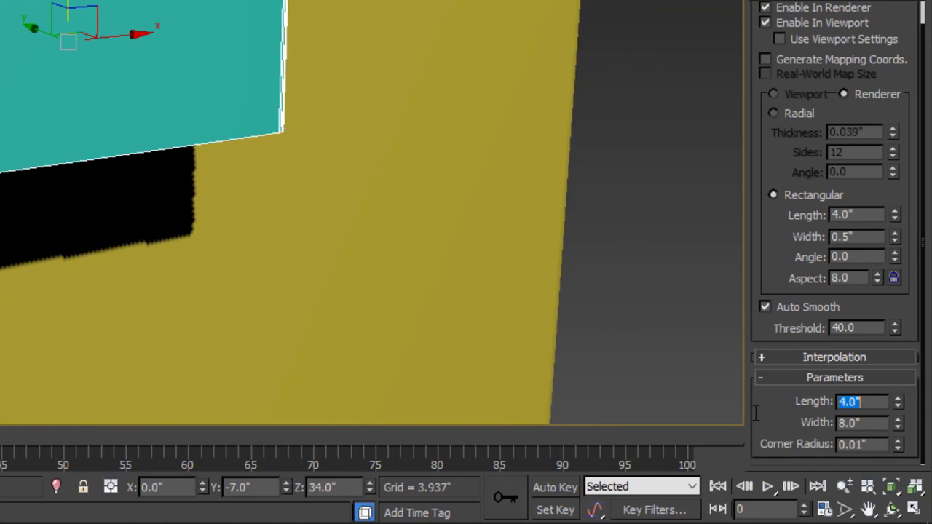
pyautogui.moveTo(877, 430); pyautogui.dragTo(709, 428)
pyautogui.write('6')
pyautogui.press('Return')
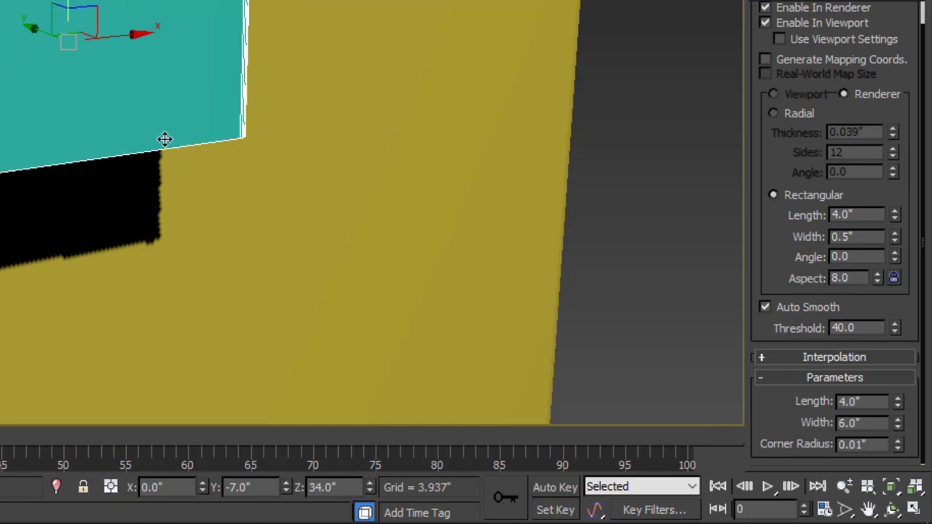
# Set the lowest frame's Y position to -6.5" and clear the selection.
pyautogui.keyDown('alt'); pyautogui.moveTo(165, 139); pyautogui.dragTo(217, 131, button='middle'); pyautogui.keyUp('alt')
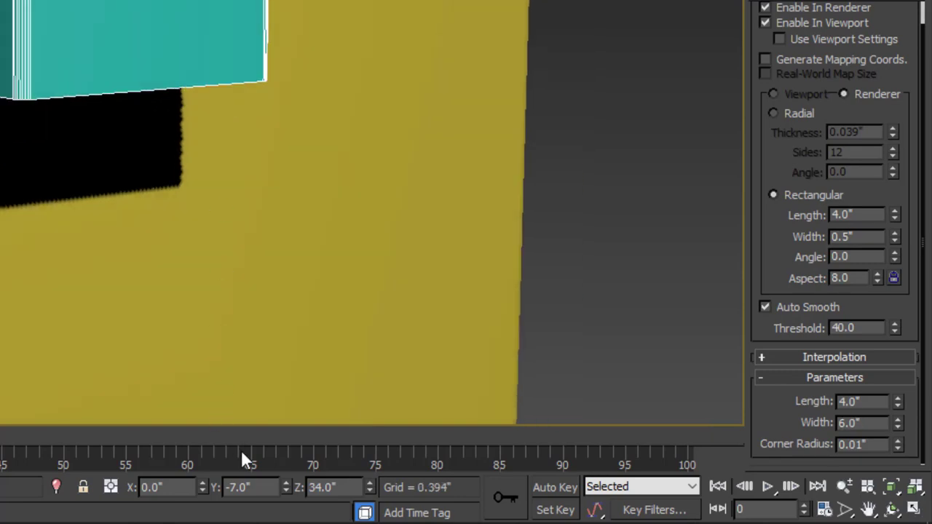
pyautogui.doubleClick(262, 487)
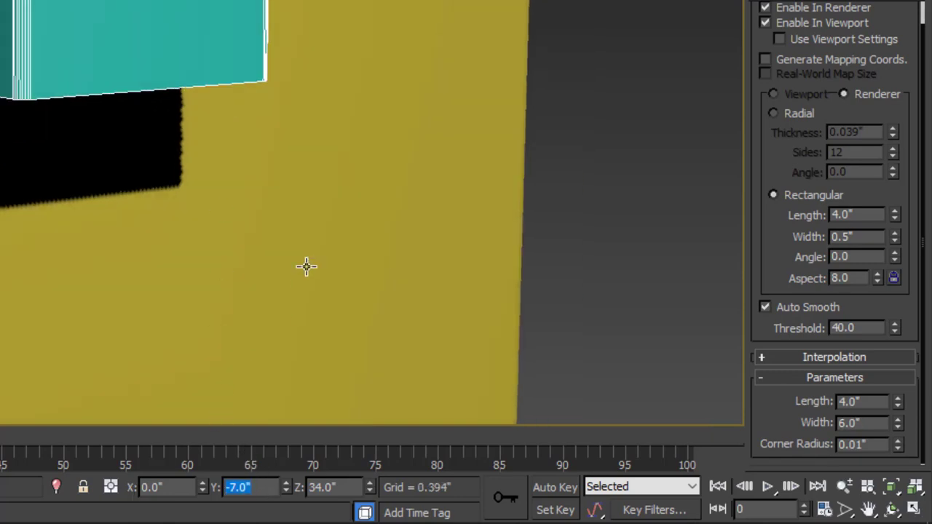
pyautogui.write('-')
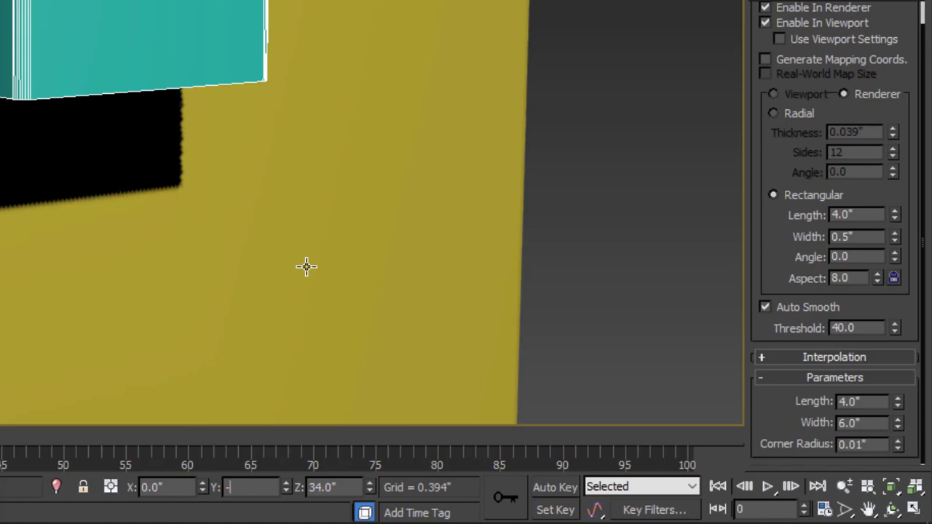
pyautogui.write('6.5')
pyautogui.press('Return')
pyautogui.keyDown('alt'); pyautogui.moveTo(54, 124); pyautogui.dragTo(368, 339, button='middle'); pyautogui.keyUp('alt')
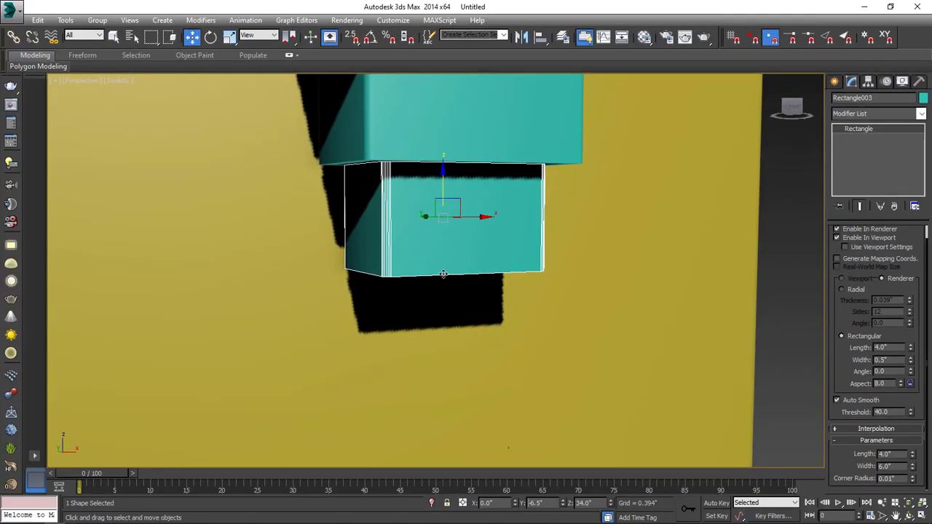
pyautogui.keyDown('alt'); pyautogui.moveTo(456, 280); pyautogui.dragTo(494, 294, button='middle'); pyautogui.keyUp('alt')
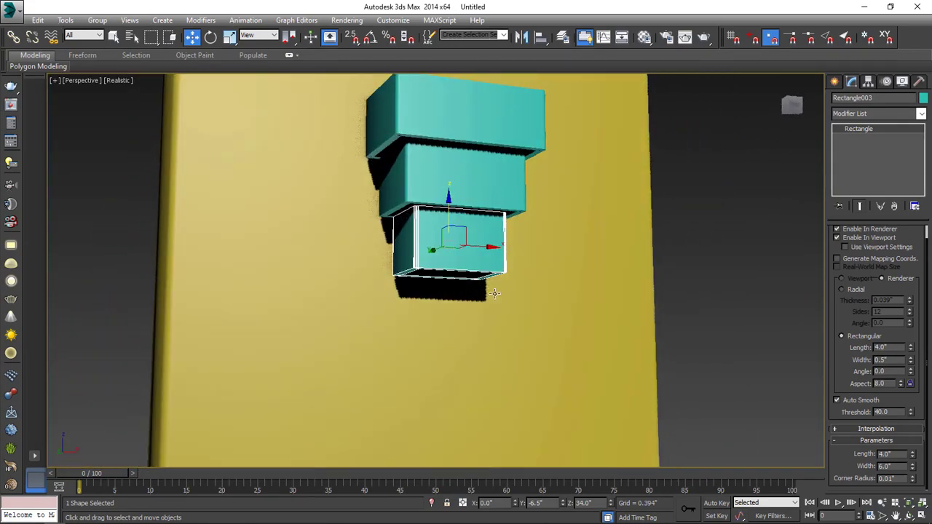
pyautogui.click(679, 294)
pyautogui.keyDown('alt'); pyautogui.moveTo(494, 208); pyautogui.dragTo(493, 235, button='middle'); pyautogui.keyUp('alt')
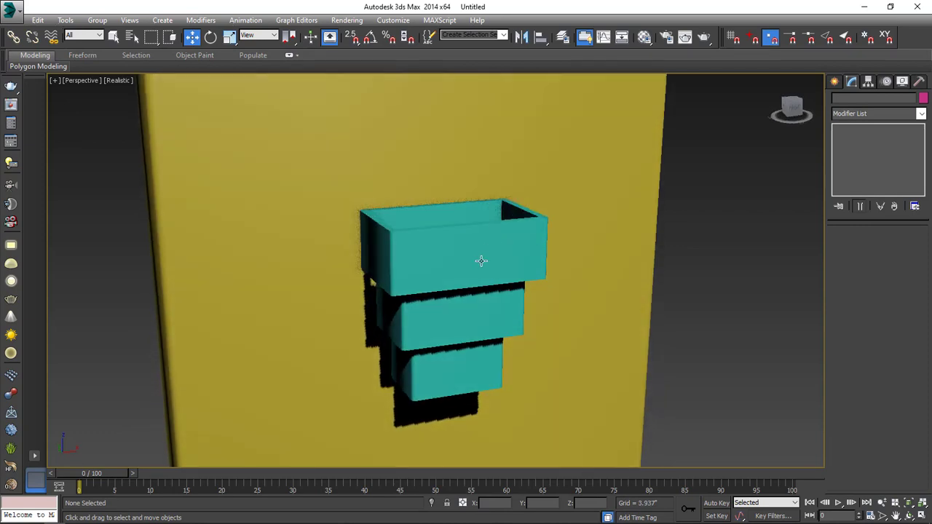
# Maximize the top view around the three frames and hide its grid.
pyautogui.hotkey('alt', 'w')
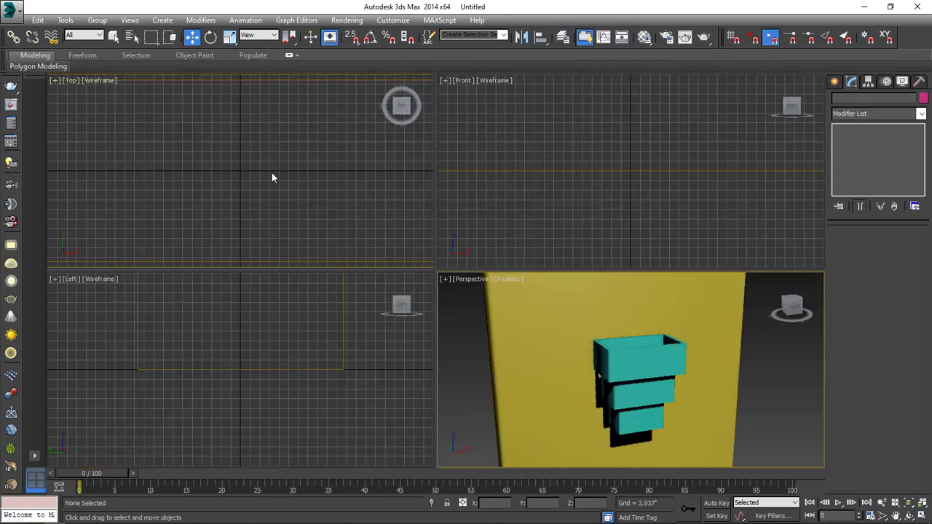
pyautogui.click(352, 205)
pyautogui.hotkey('alt', 'w')
pyautogui.scroll(-6, 419, 251)
pyautogui.scroll(7, 416, 321)
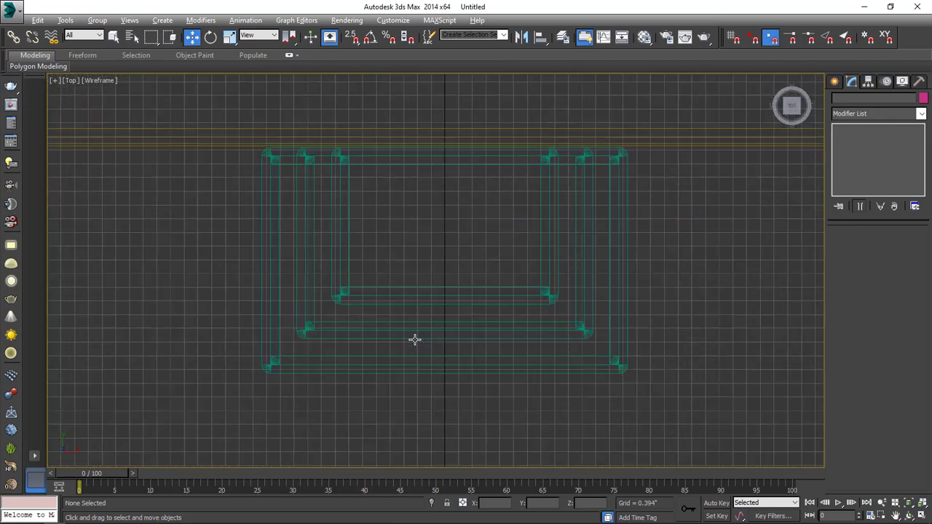
pyautogui.moveTo(428, 254); pyautogui.dragTo(422, 258, button='middle')
pyautogui.press('g')
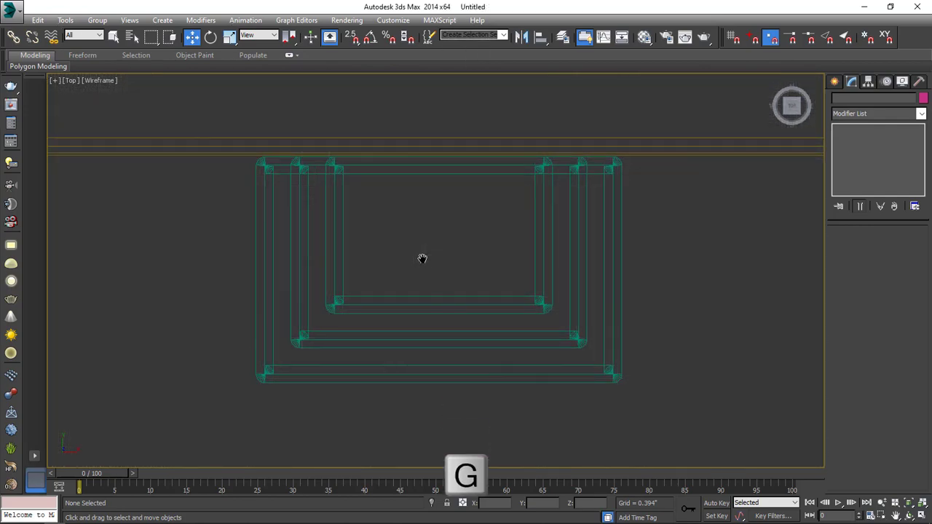
pyautogui.scroll(-3, 416, 270)
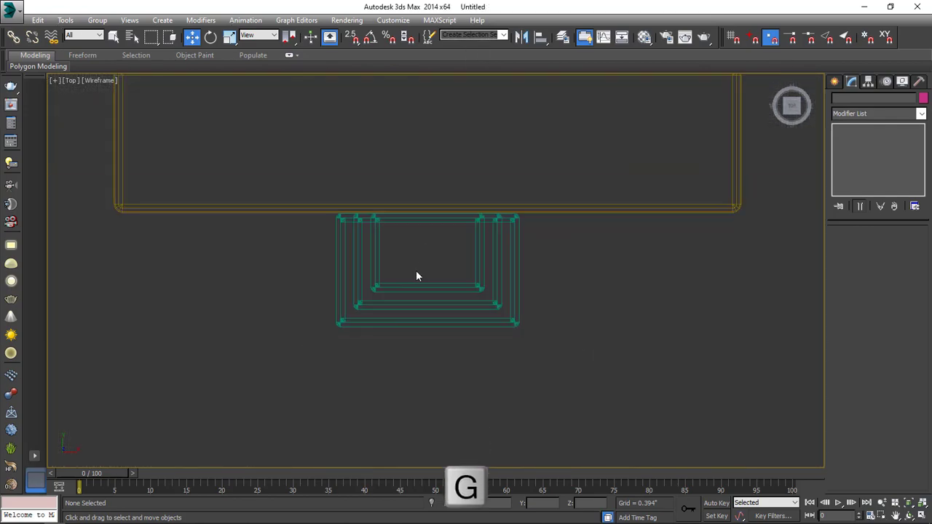
# Select the box and all three frames, change their object color to white, and deselect them.
pyautogui.moveTo(526, 323); pyautogui.dragTo(341, 147)
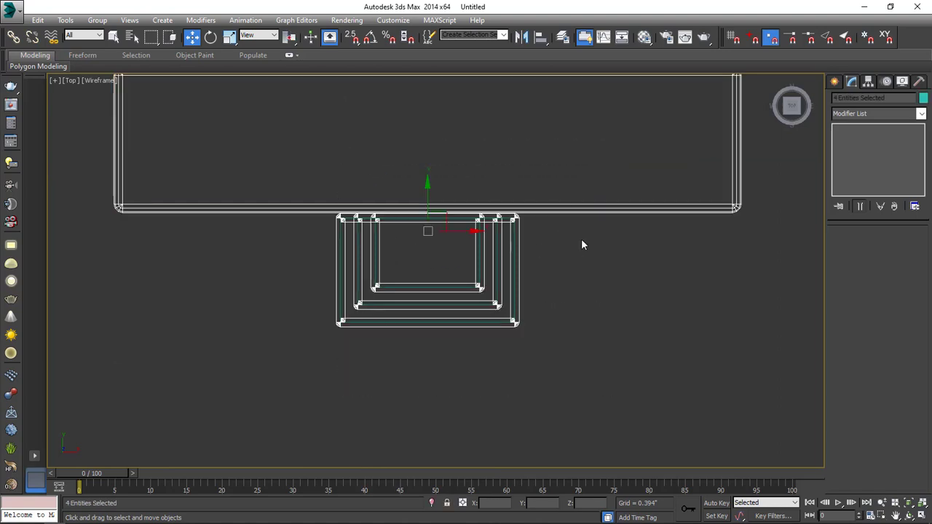
pyautogui.click(923, 97)
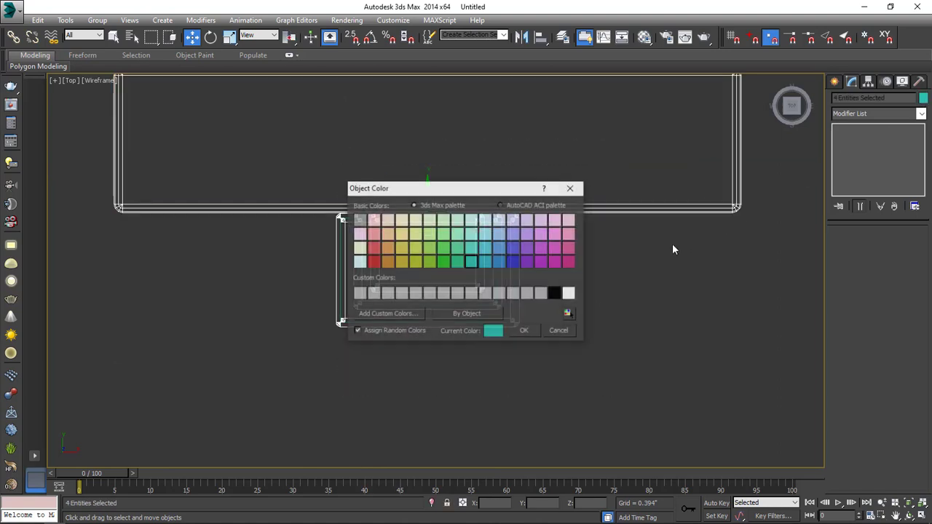
pyautogui.click(569, 293)
pyautogui.click(524, 332)
pyautogui.click(381, 270)
# Start a V-Ray plane light with snapping turned on and accept V-Ray as the current renderer.
pyautogui.scroll(3, 343, 226)
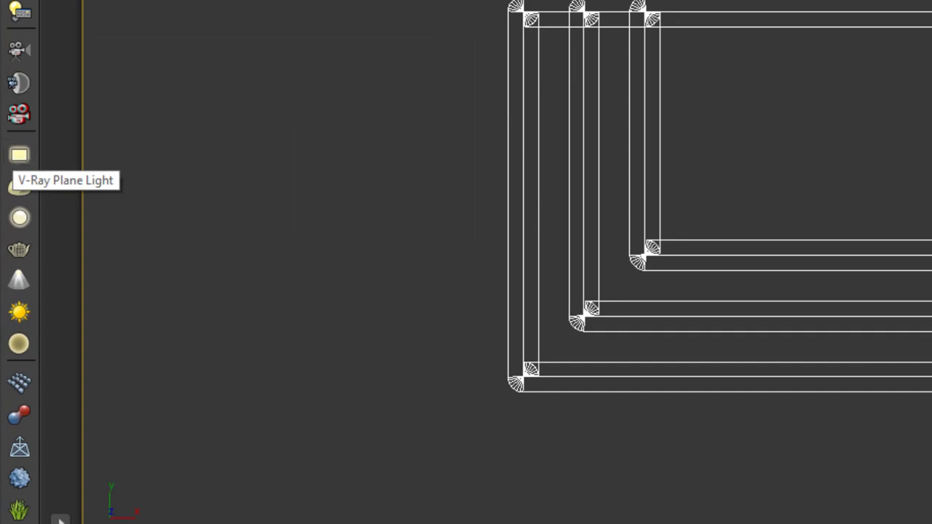
pyautogui.click(19, 158)
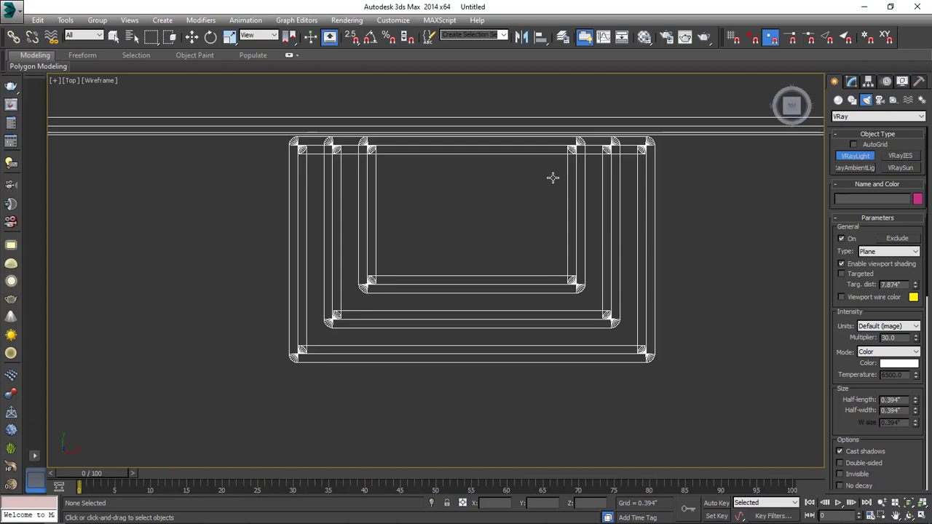
pyautogui.press('s')
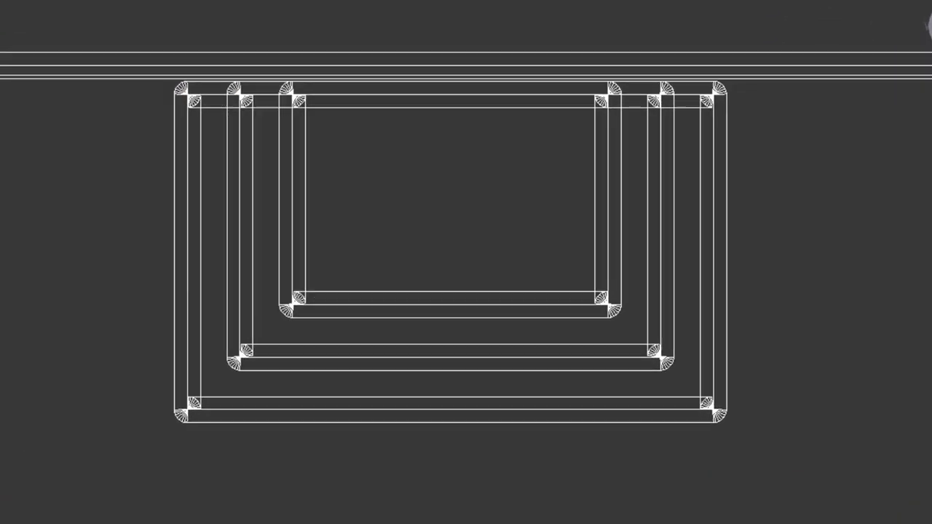
pyautogui.click(292, 150)
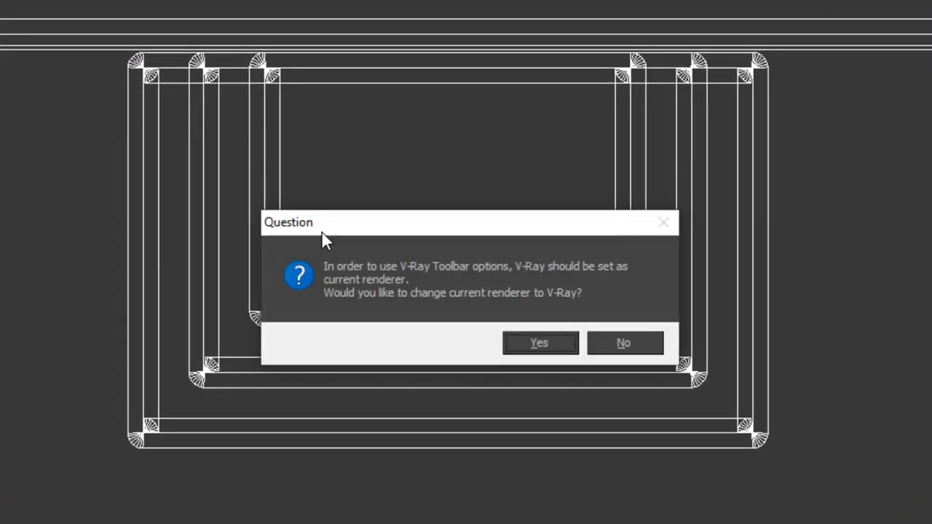
pyautogui.click(551, 345)
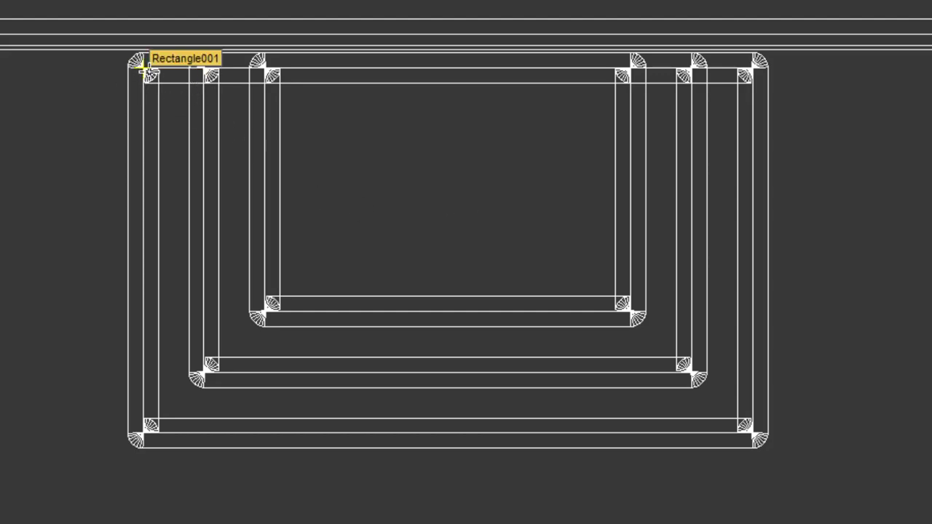
# Draw three V-Ray plane lights snapped corner to corner across the frames, about 10 × 6", 8 × 5" and 6 × 4".
pyautogui.moveTo(148, 73); pyautogui.dragTo(752, 432)
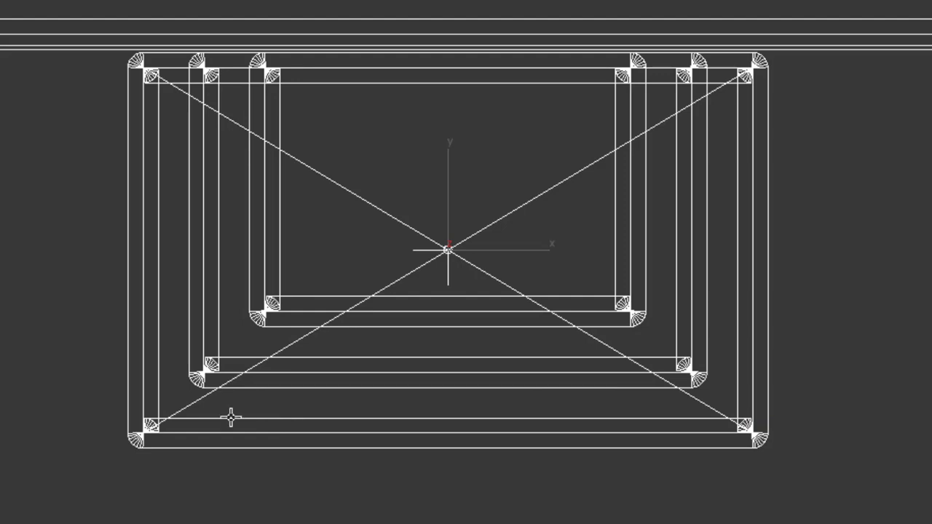
pyautogui.moveTo(206, 374); pyautogui.dragTo(686, 74)
pyautogui.moveTo(266, 309); pyautogui.dragTo(624, 72)
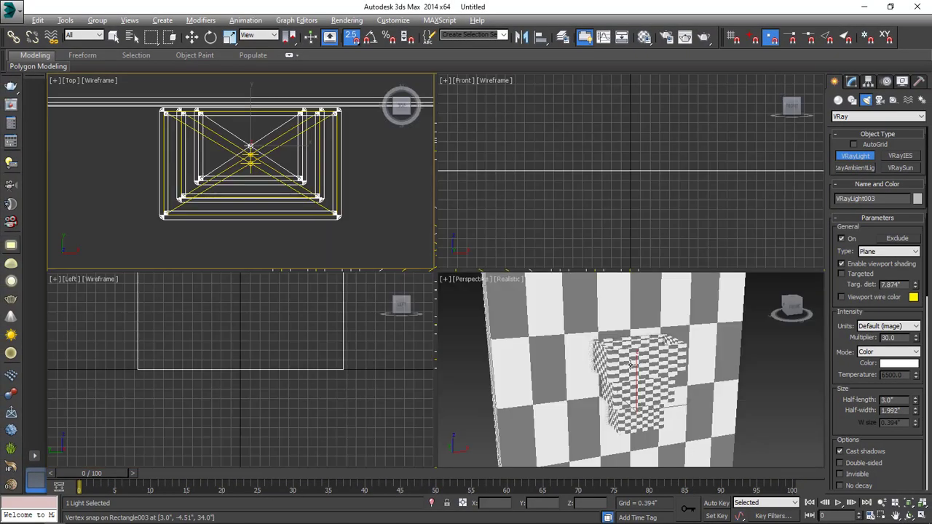
# Maximize the perspective view, switch it to wireframe display, and end light creation with nothing selected.
pyautogui.hotkey('alt', 'w')
pyautogui.scroll(-3, 539, 320)
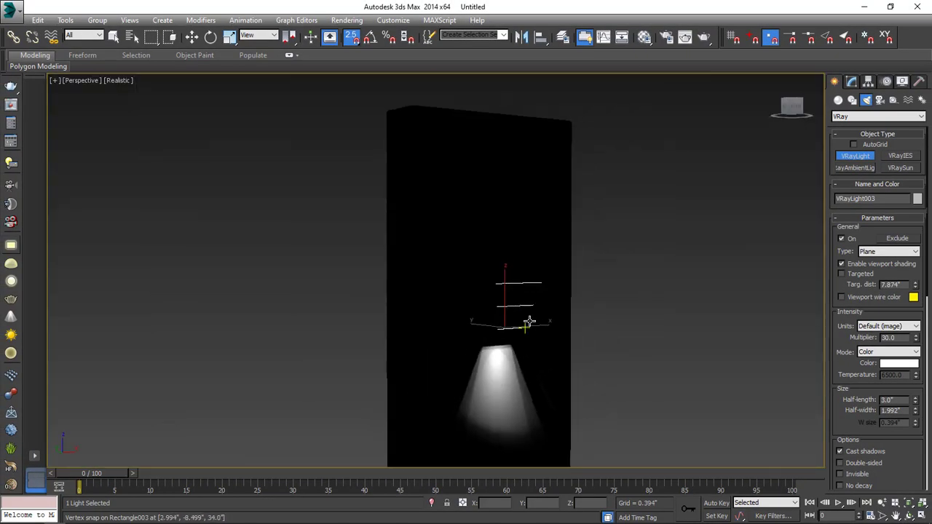
pyautogui.scroll(3, 529, 321)
pyautogui.press('F3')
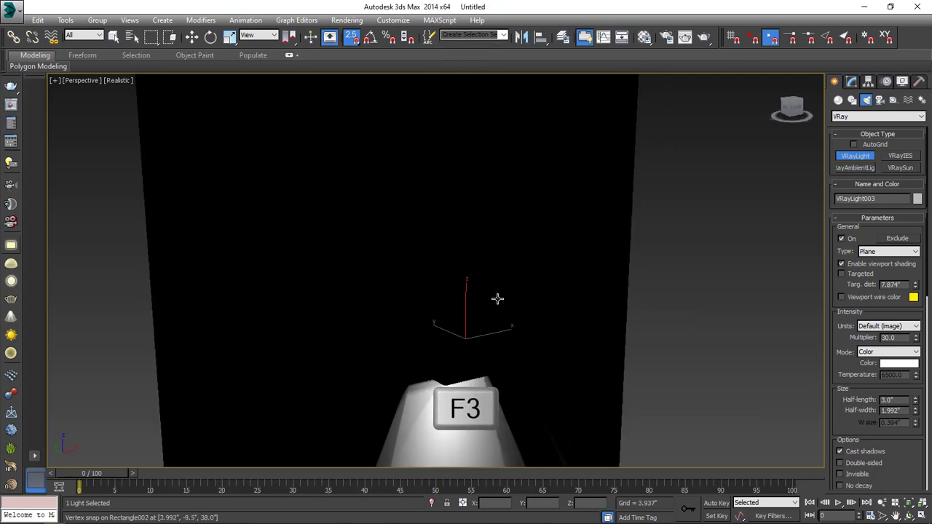
pyautogui.scroll(3, 553, 335)
pyautogui.keyDown('alt'); pyautogui.moveTo(565, 329); pyautogui.dragTo(526, 342, button='middle'); pyautogui.keyUp('alt')
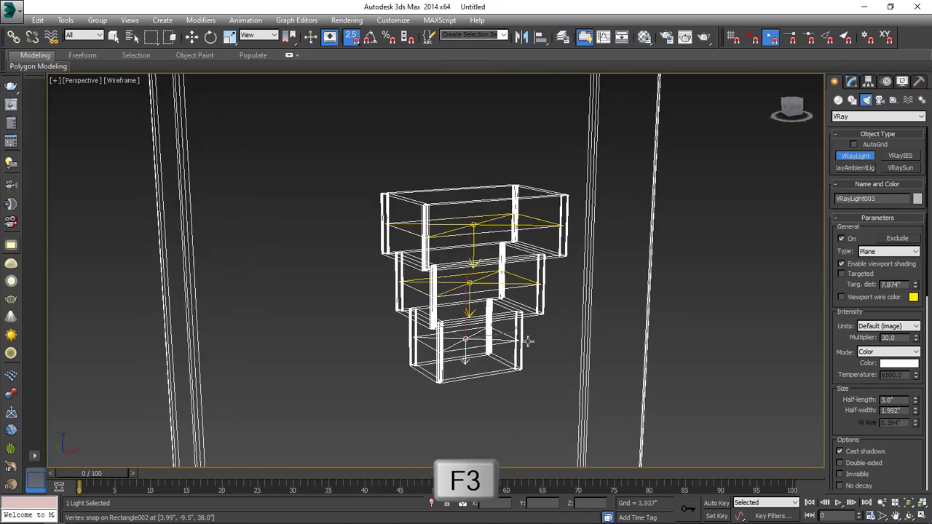
pyautogui.rightClick(714, 329)
pyautogui.click(714, 327)
# Set the light color of the top frame's plane light to hue 30 and saturation 200.
pyautogui.scroll(5, 494, 328)
pyautogui.scroll(-4, 494, 328)
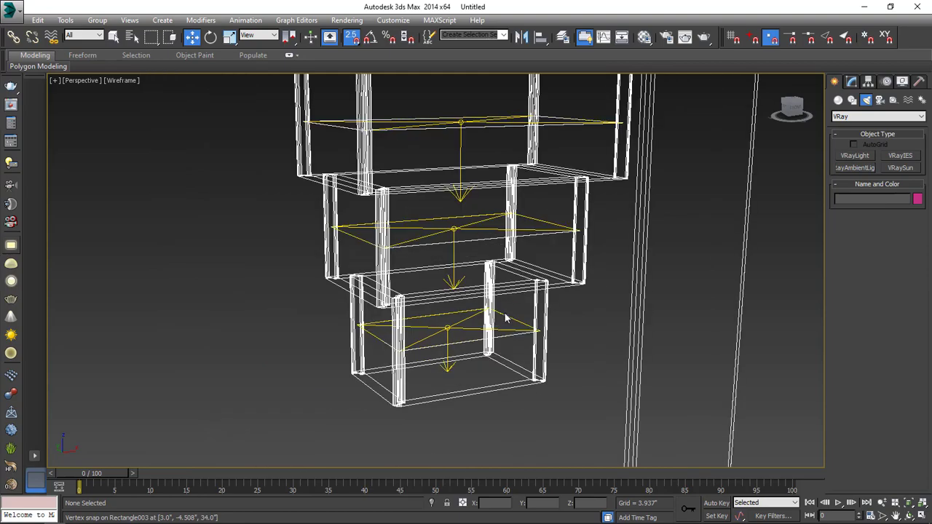
pyautogui.moveTo(538, 270)
pyautogui.keyDown('alt'); pyautogui.mouseDown(button='middle')
pyautogui.moveTo(549, 335)
pyautogui.moveTo(537, 270)
pyautogui.mouseUp(button='middle'); pyautogui.keyUp('alt')
pyautogui.keyDown('alt'); pyautogui.moveTo(537, 329); pyautogui.dragTo(529, 297, button='middle'); pyautogui.keyUp('alt')
pyautogui.moveTo(528, 227); pyautogui.dragTo(511, 333, button='middle')
pyautogui.scroll(-3, 513, 325)
pyautogui.click(482, 257)
pyautogui.moveTo(482, 269); pyautogui.dragTo(473, 253, button='middle')
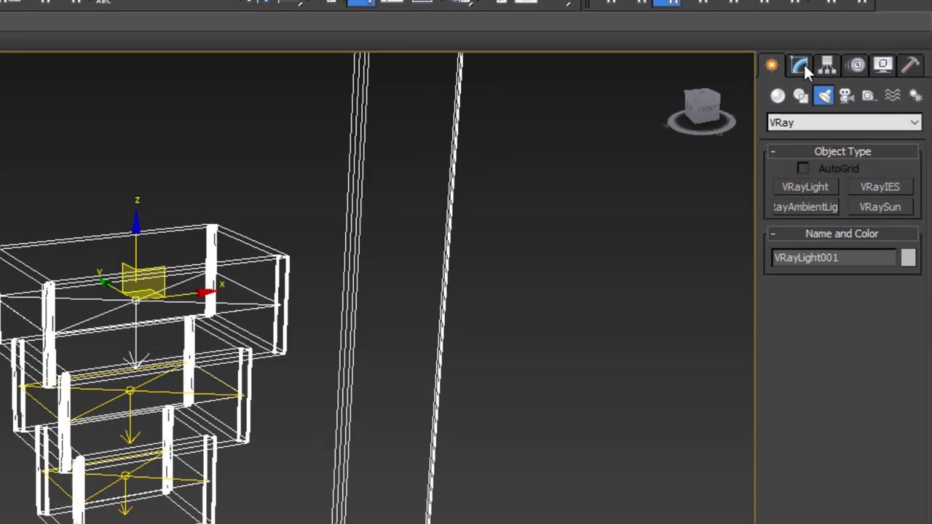
pyautogui.click(851, 81)
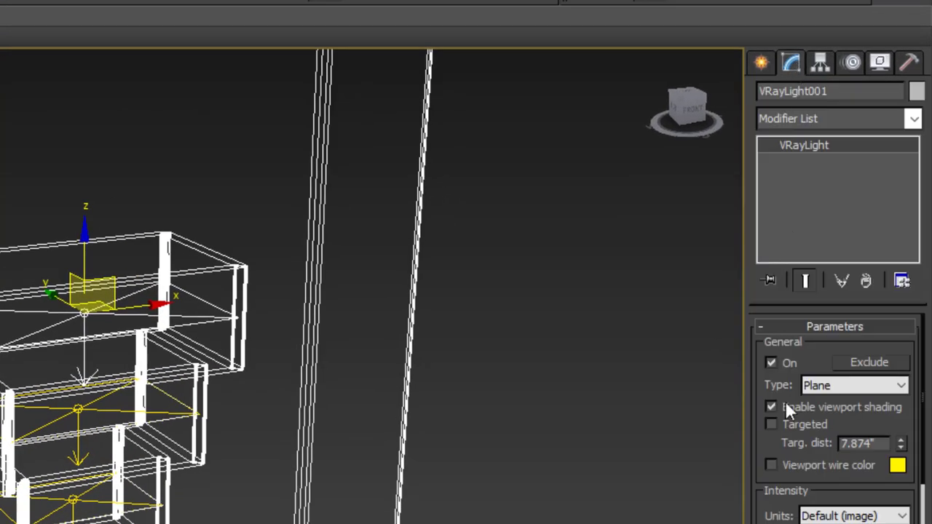
pyautogui.moveTo(786, 490); pyautogui.dragTo(796, 369)
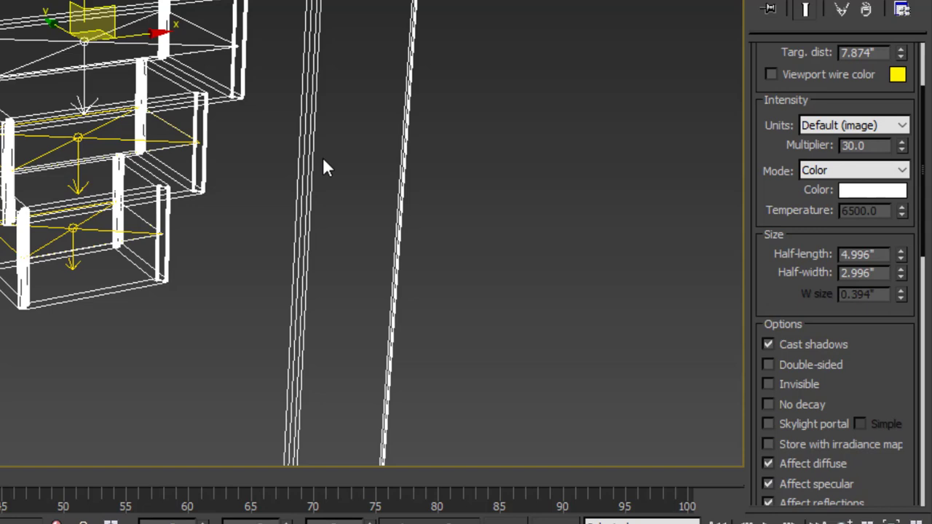
pyautogui.click(873, 190)
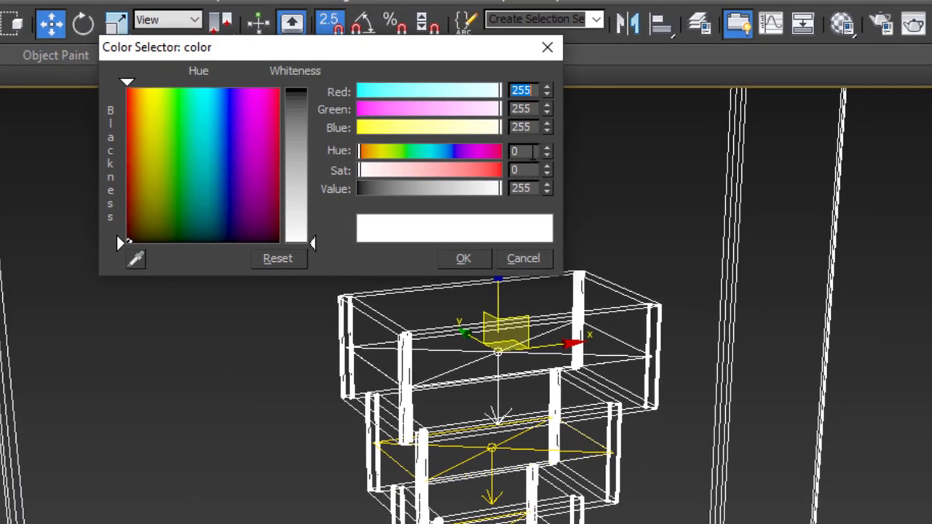
pyautogui.click(532, 151)
pyautogui.press('Return')
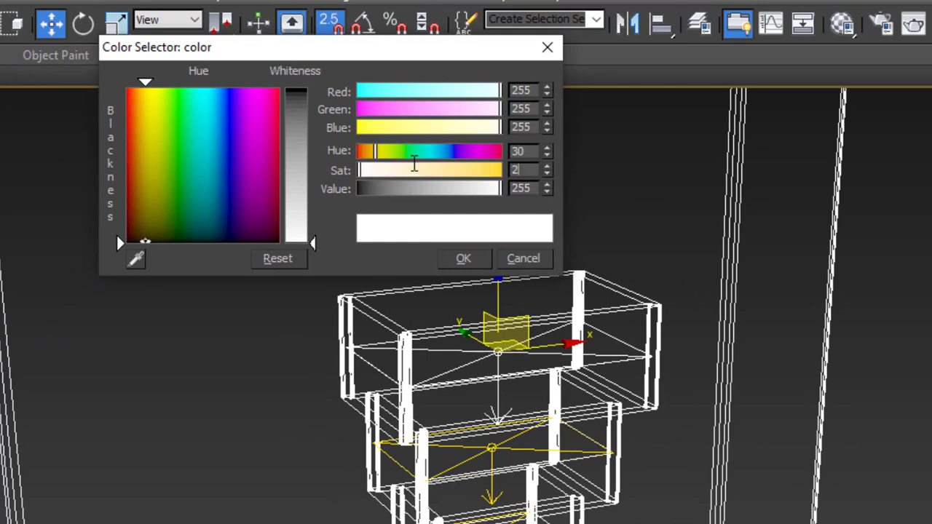
pyautogui.write('200')
pyautogui.press('Tab')
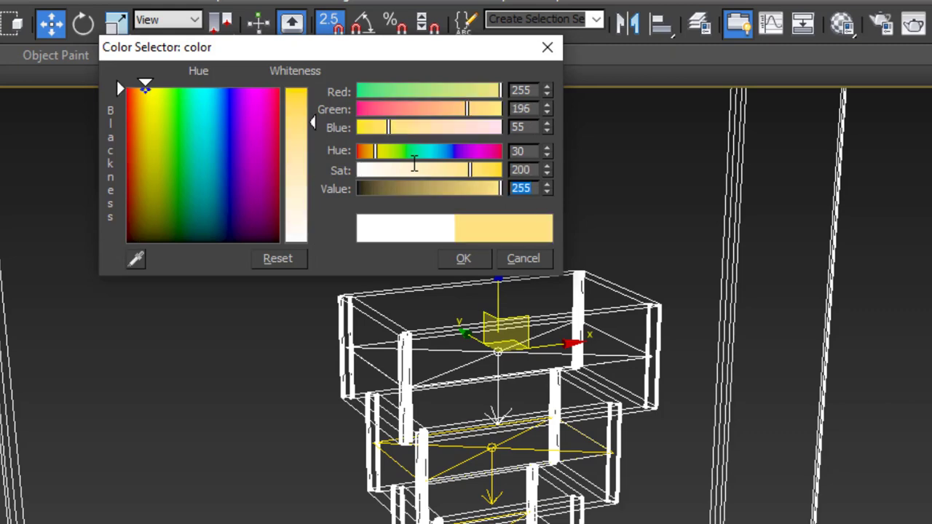
pyautogui.click(463, 259)
# Set the light color of the middle frame's plane light to hue 30 and saturation 255.
pyautogui.scroll(4, 542, 470)
pyautogui.click(524, 406)
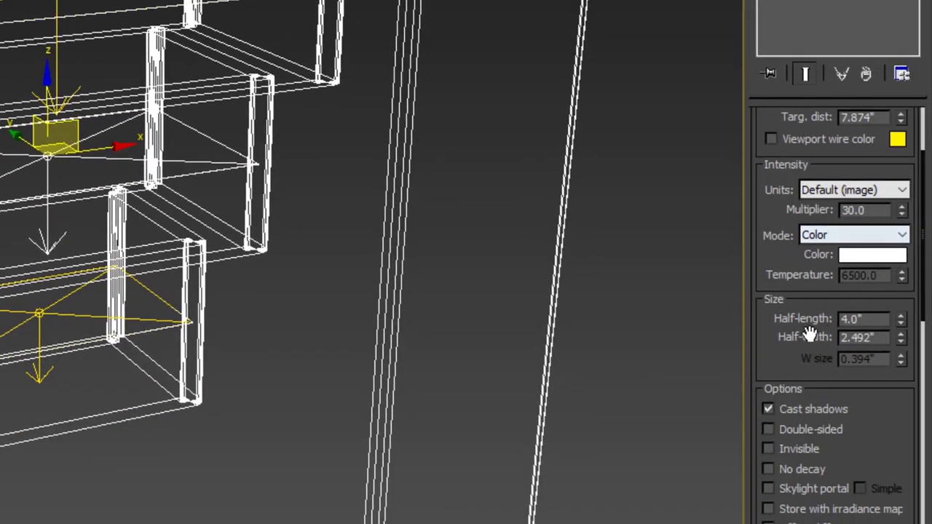
pyautogui.click(860, 257)
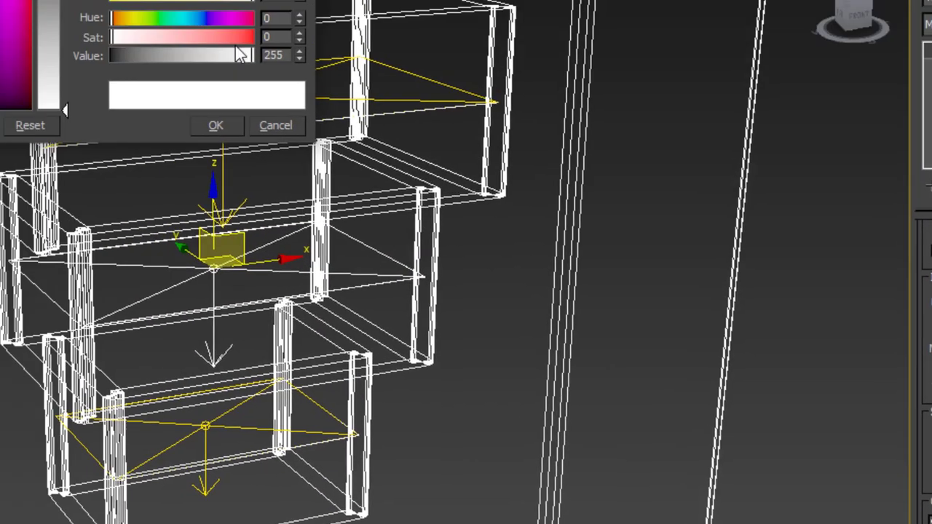
pyautogui.moveTo(498, 164); pyautogui.dragTo(293, 164)
pyautogui.write('30')
pyautogui.press('Tab')
pyautogui.write('2')
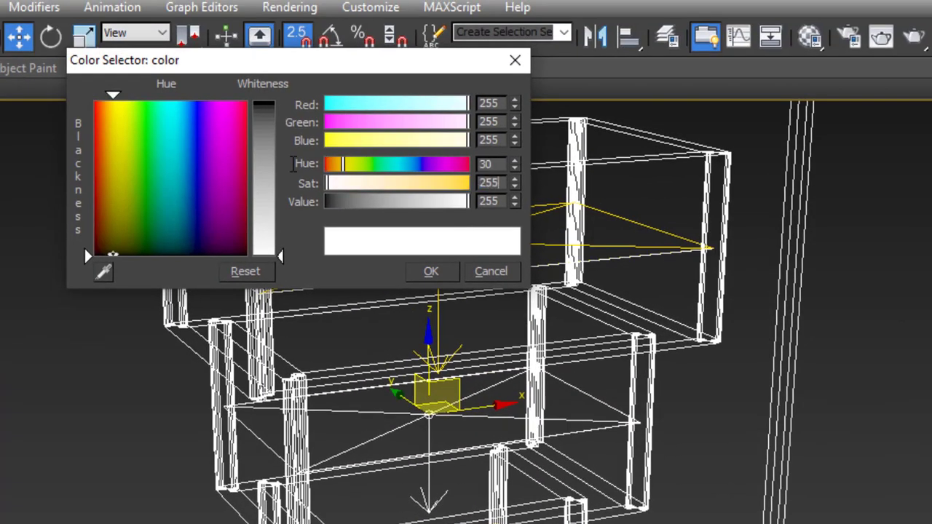
pyautogui.press('Return')
pyautogui.click(428, 270)
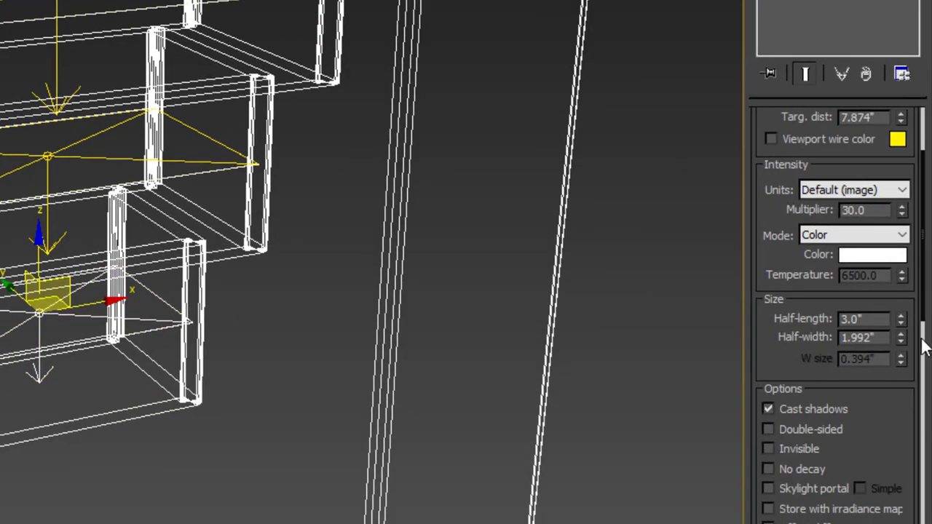
# Set the light color of the bottom frame's plane light to hue 30 and saturation 200.
pyautogui.click(868, 256)
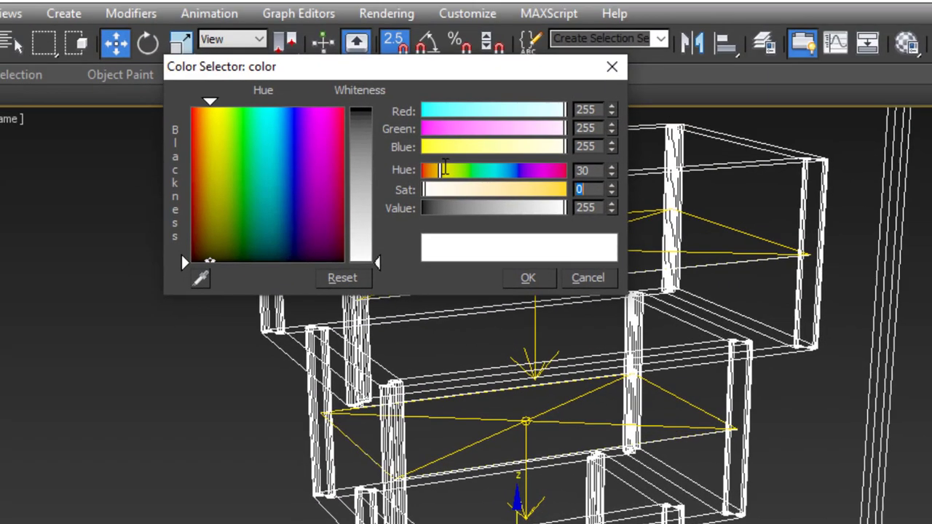
pyautogui.write('200')
pyautogui.press('Return')
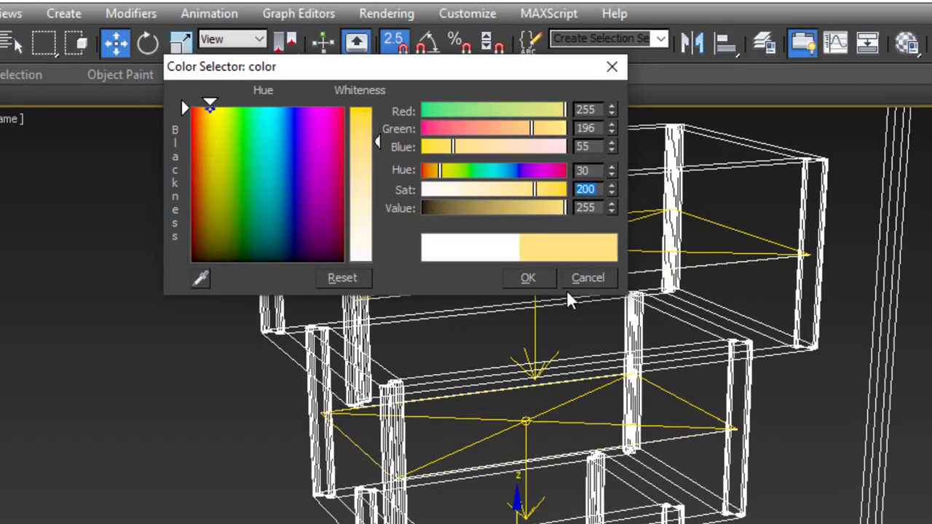
pyautogui.click(533, 278)
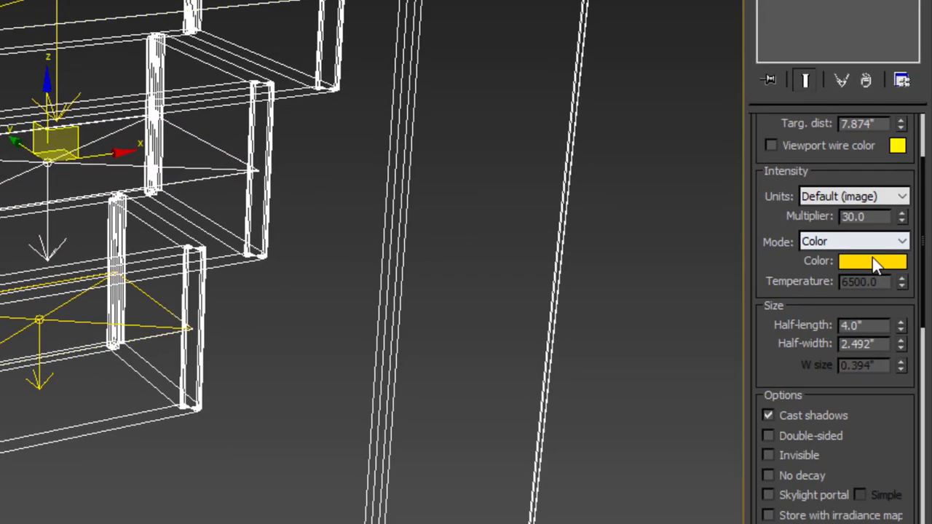
# Set the middle plane light's color saturation to 200 and make that light double-sided.
pyautogui.click(872, 258)
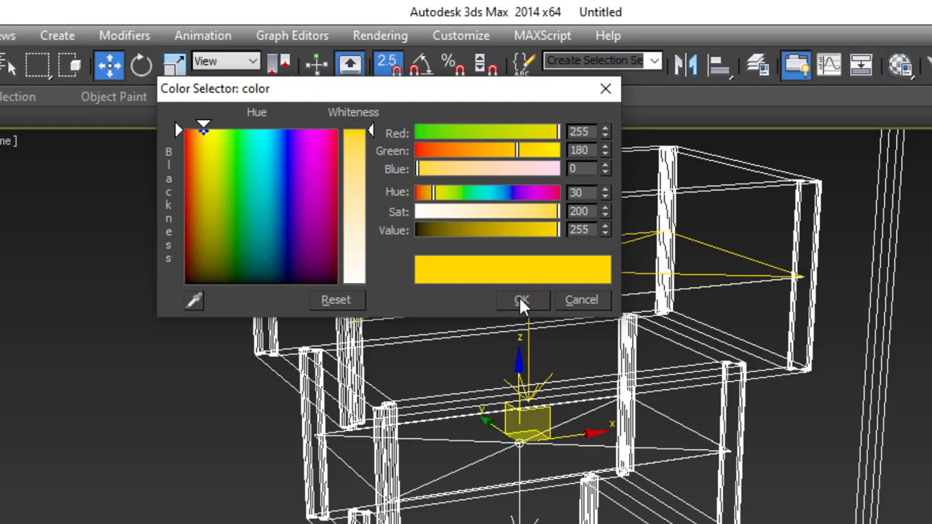
pyautogui.click(520, 296)
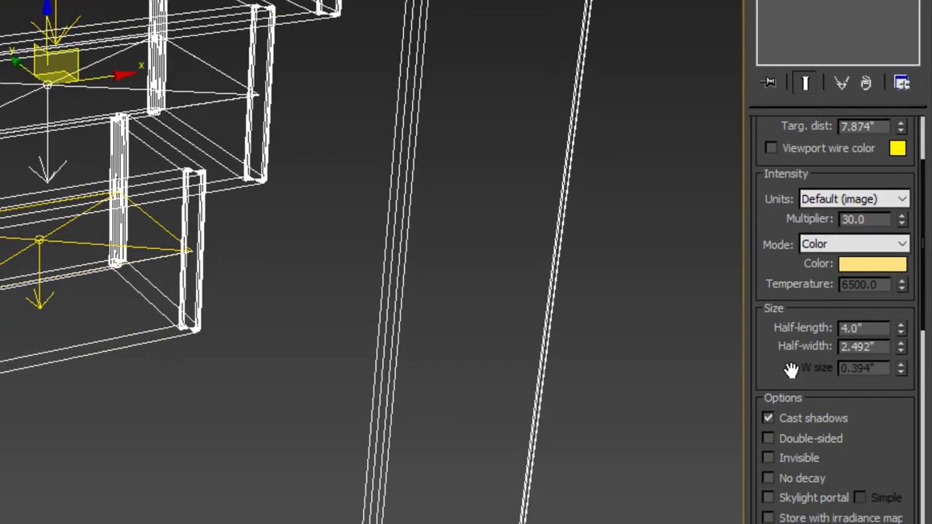
pyautogui.scroll(-3, 791, 369)
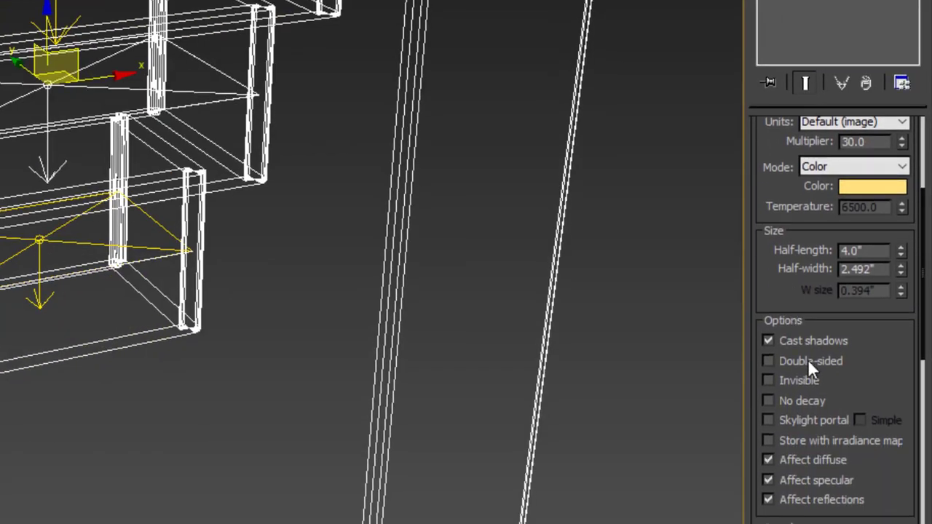
pyautogui.click(807, 359)
# Make the top and bottom frames' plane lights double-sided and clear the selection.
pyautogui.scroll(-2, 102, 208)
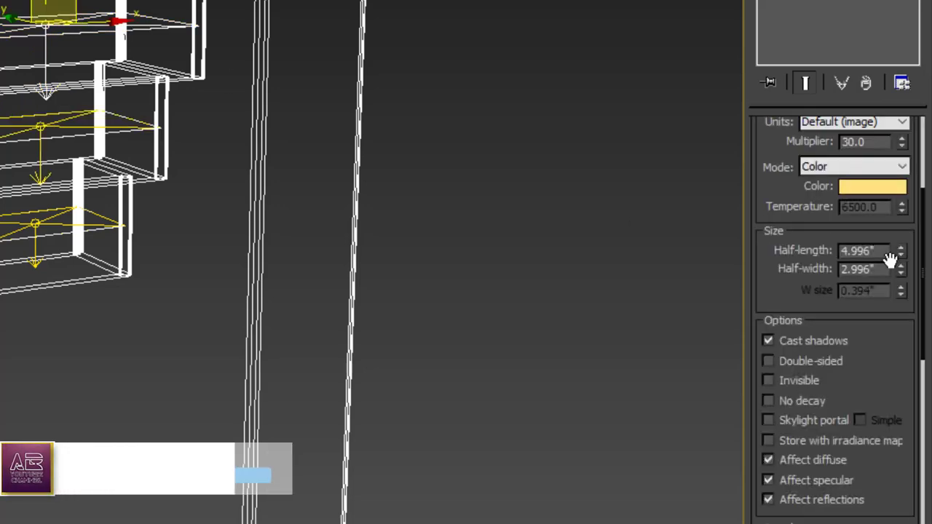
pyautogui.click(816, 363)
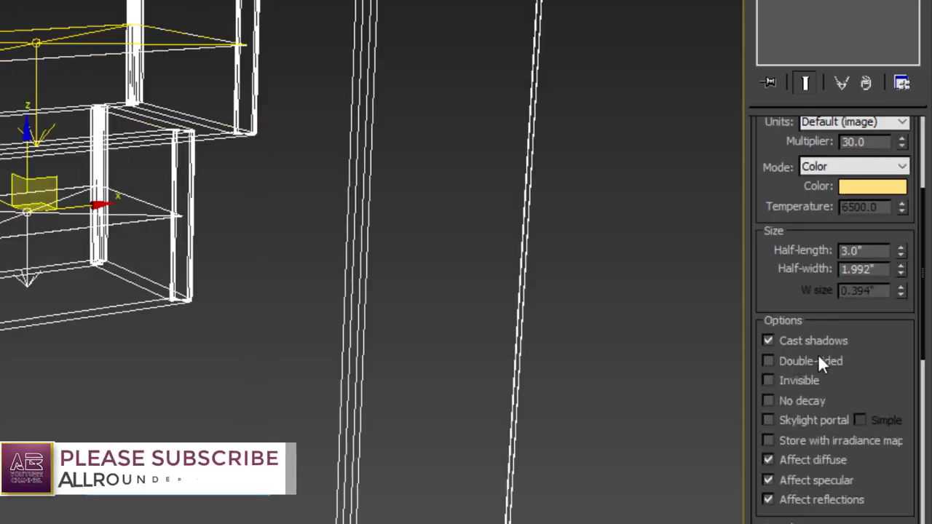
pyautogui.click(816, 361)
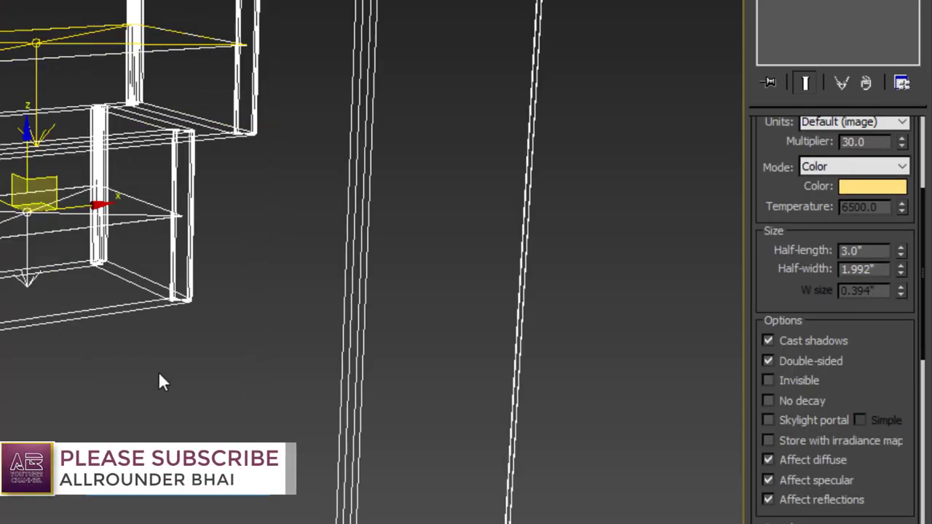
pyautogui.click(82, 291)
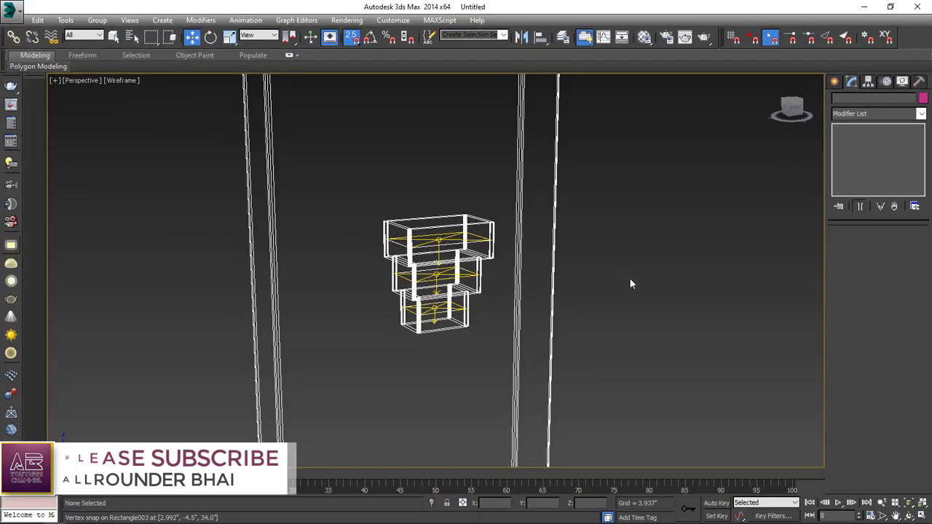
# Show the perspective view in realistic shading and examine the warm light cast above and below the frames.
pyautogui.press('F3')
pyautogui.scroll(-2, 499, 270)
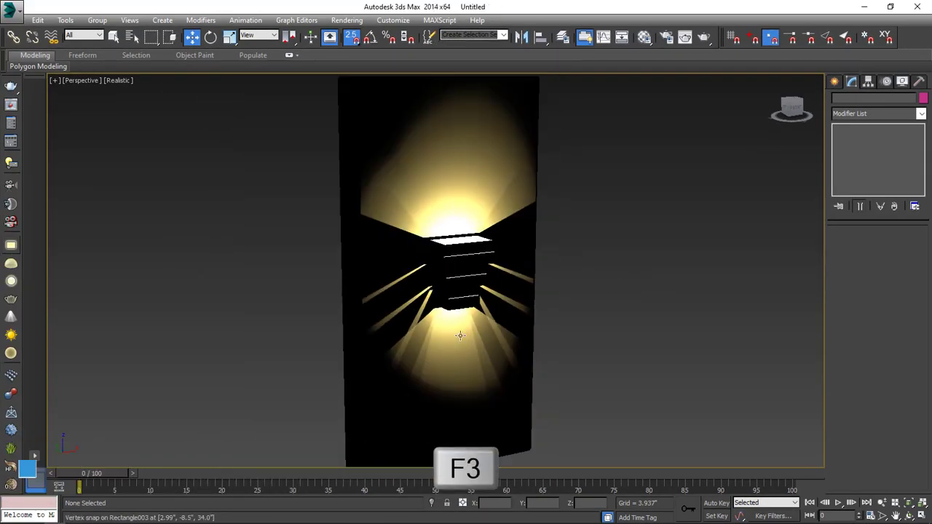
pyautogui.scroll(4, 462, 334)
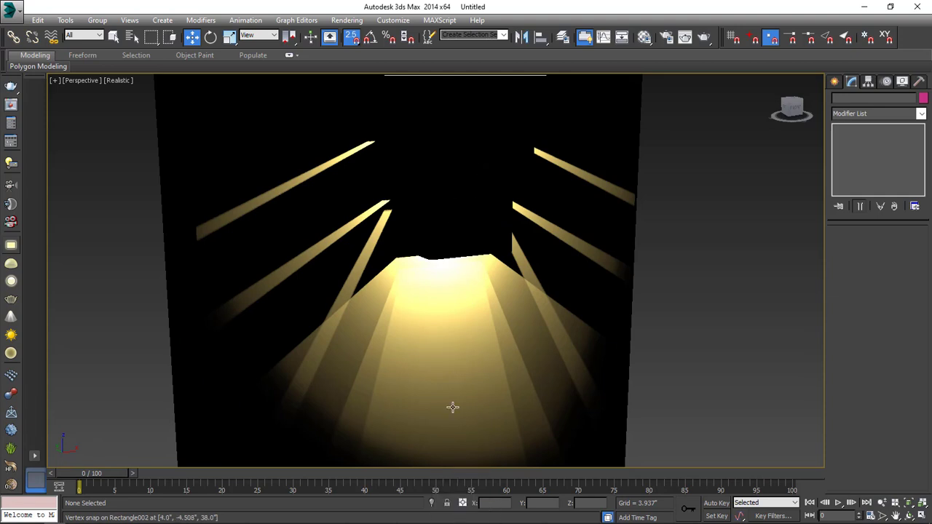
pyautogui.scroll(-2, 455, 381)
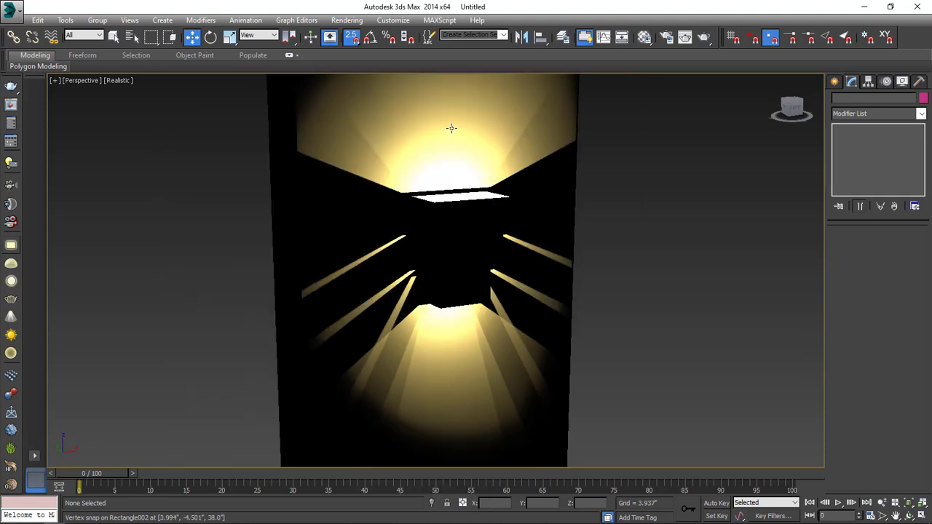
pyautogui.keyDown('alt'); pyautogui.moveTo(451, 303); pyautogui.dragTo(433, 276, button='middle'); pyautogui.keyUp('alt')
pyautogui.keyDown('alt'); pyautogui.moveTo(460, 217); pyautogui.dragTo(423, 284, button='middle'); pyautogui.keyUp('alt')
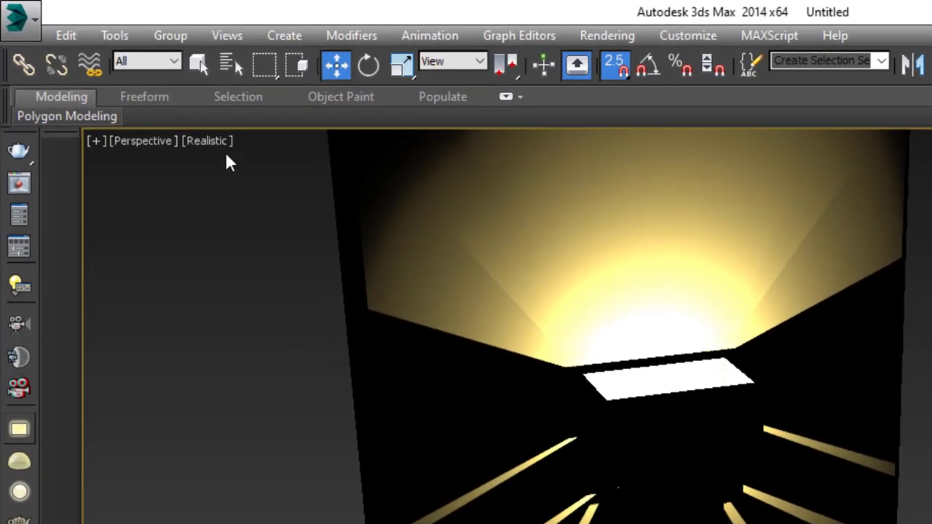
# Change the perspective view's display style to Shaded.
pyautogui.click(122, 81)
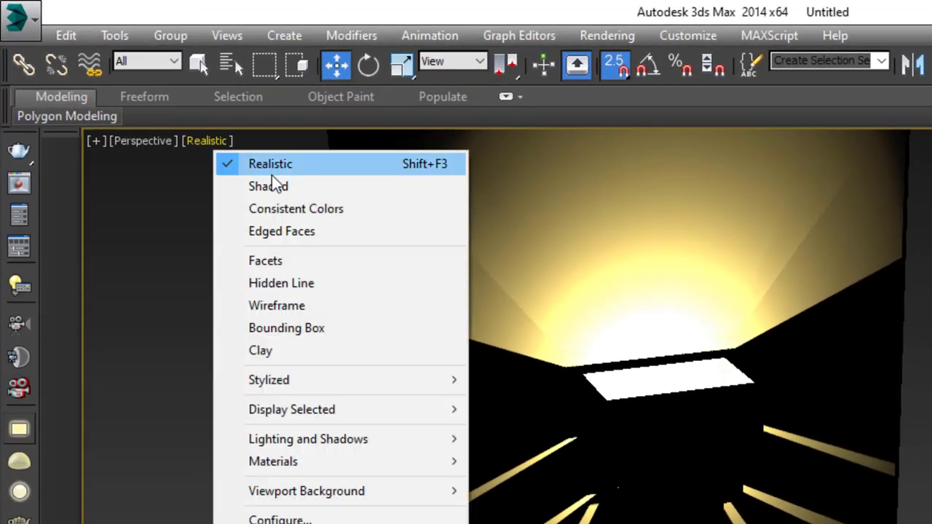
pyautogui.click(274, 187)
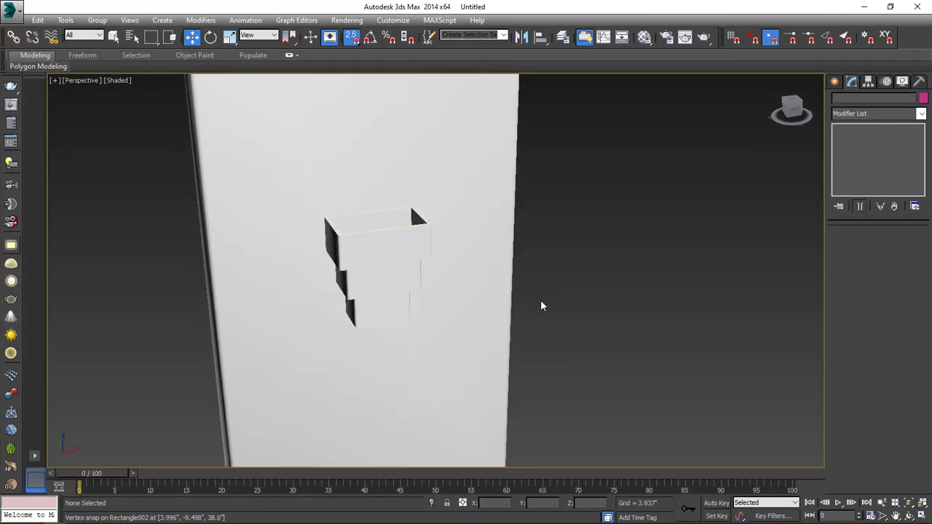
pyautogui.keyDown('alt'); pyautogui.moveTo(541, 306); pyautogui.dragTo(540, 308, button='middle'); pyautogui.keyUp('alt')
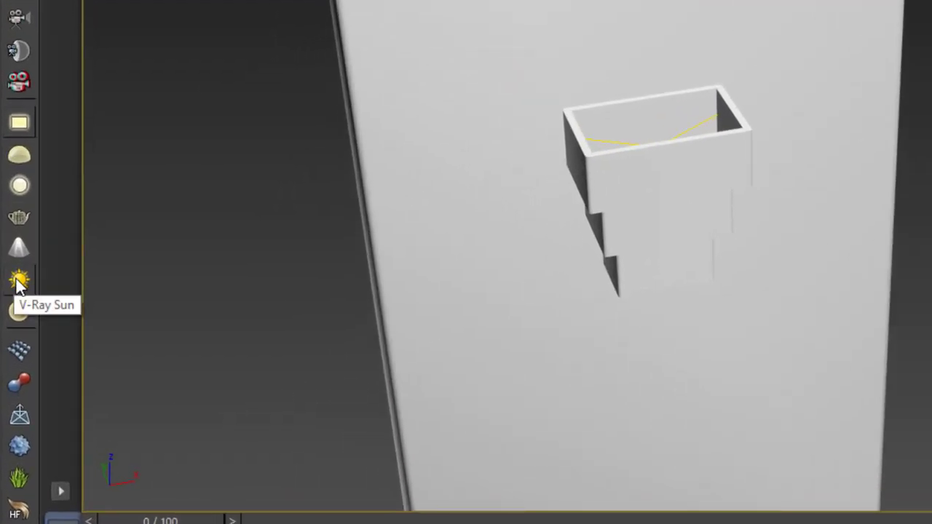
# Create a V-Ray Sun beside the box with its target near the box's base, and add the VRaySky environment map.
pyautogui.click(18, 284)
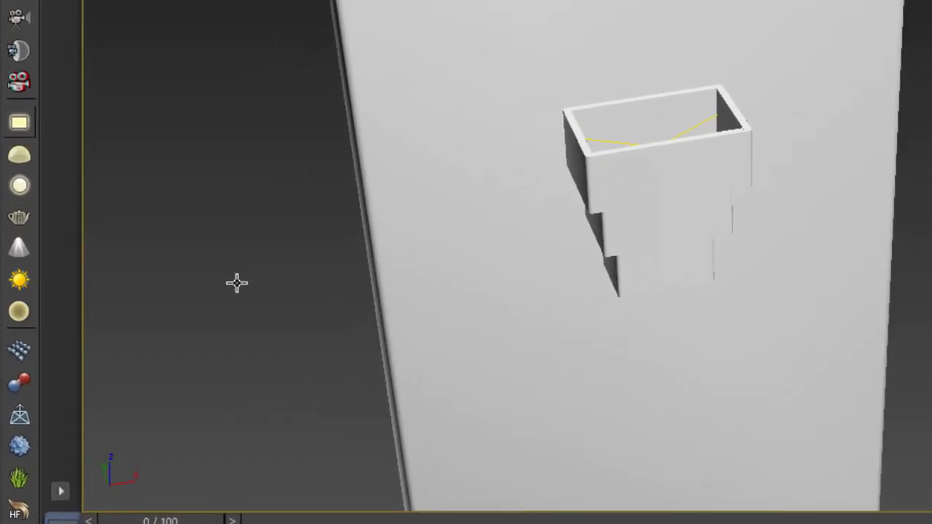
pyautogui.scroll(-4, 692, 148)
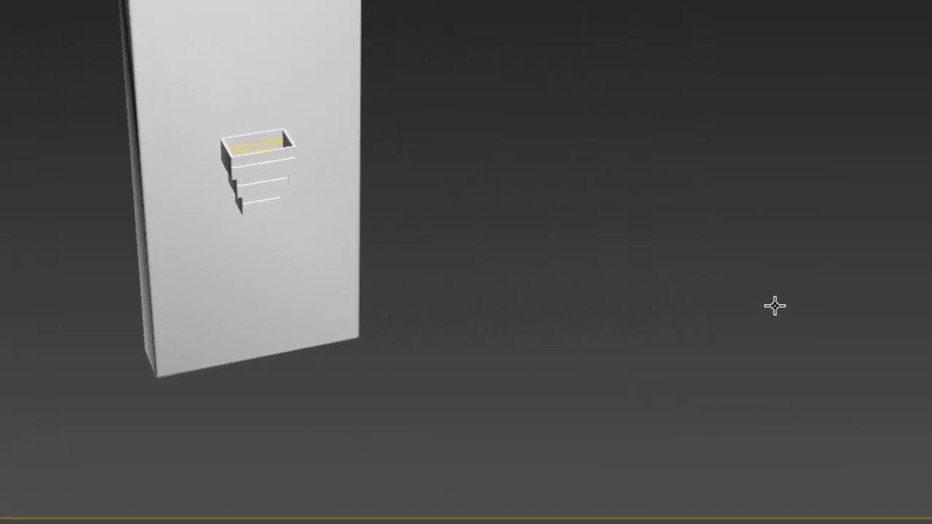
pyautogui.moveTo(807, 305); pyautogui.dragTo(277, 320)
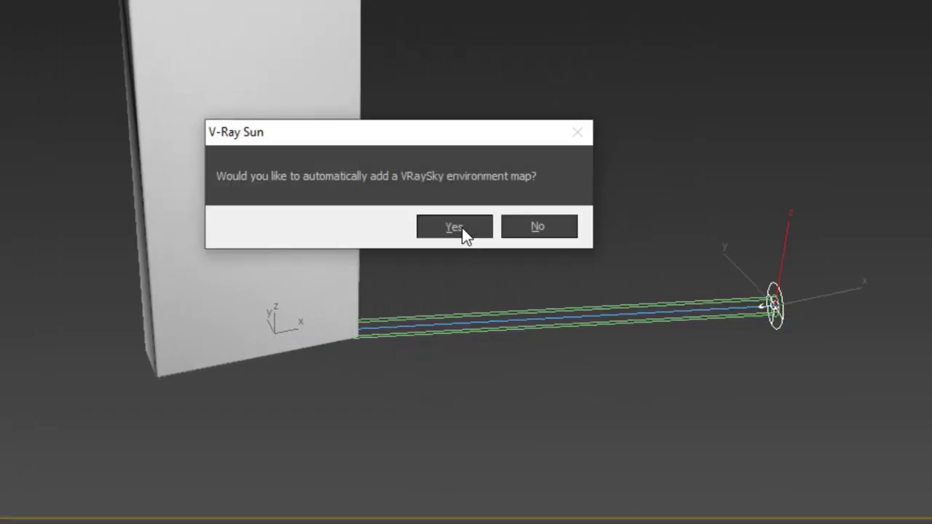
pyautogui.click(453, 227)
pyautogui.moveTo(395, 287); pyautogui.dragTo(408, 267, button='middle')
pyautogui.keyDown('alt'); pyautogui.moveTo(326, 329); pyautogui.dragTo(343, 280, button='middle'); pyautogui.keyUp('alt')
# Switch to wireframe display and place the sun's target at the origin, with X, Y and Z set to 0.
pyautogui.press('w')
pyautogui.press('F3')
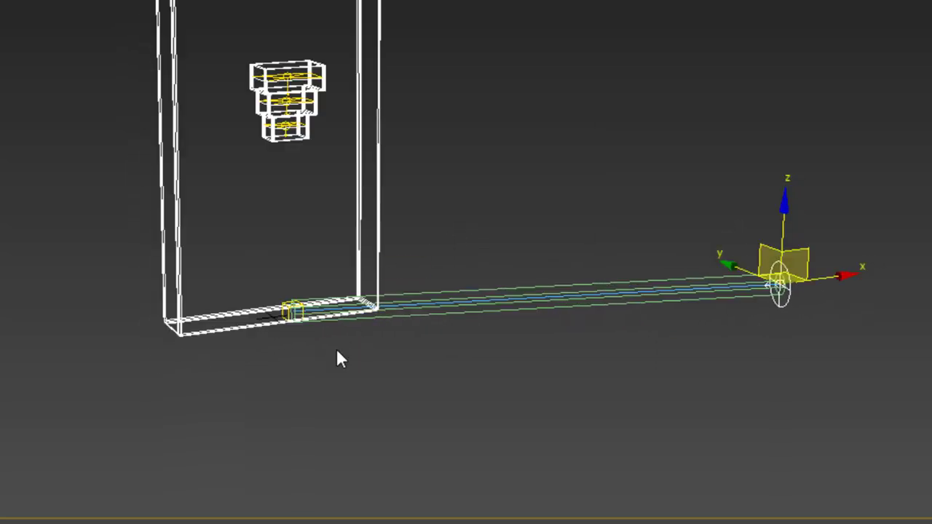
pyautogui.click(300, 337)
pyautogui.scroll(4, 297, 321)
pyautogui.keyDown('alt'); pyautogui.moveTo(295, 321); pyautogui.dragTo(294, 343, button='middle'); pyautogui.keyUp('alt')
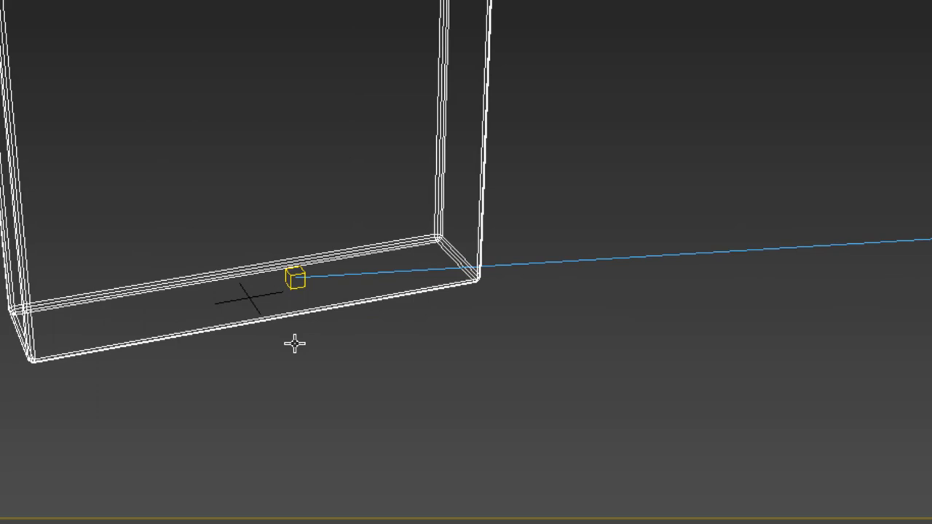
pyautogui.click(294, 280)
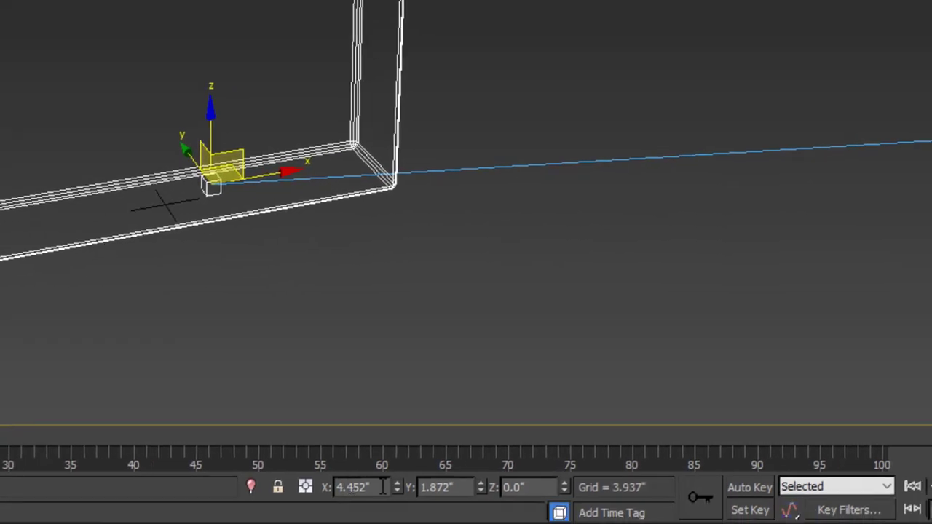
pyautogui.click(382, 487)
pyautogui.write('0')
pyautogui.press('Tab')
pyautogui.write('0')
pyautogui.press('Tab')
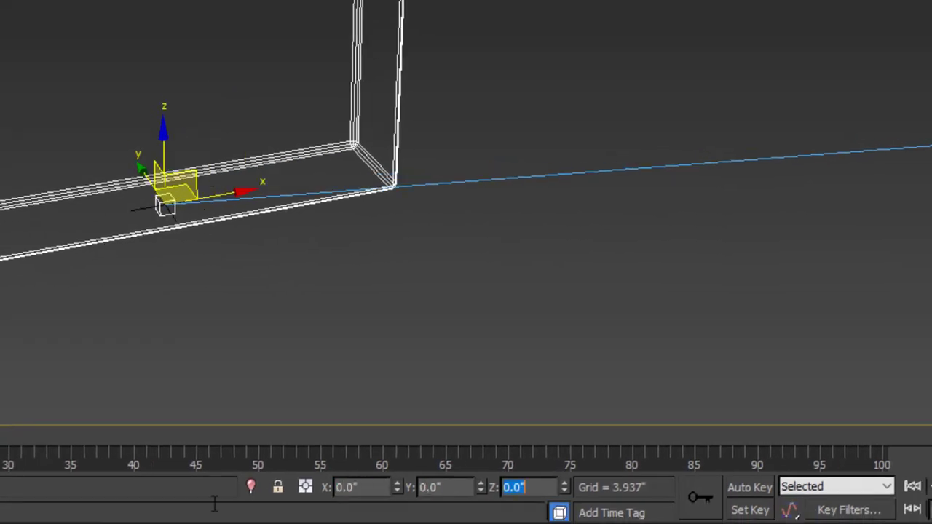
pyautogui.write('0')
pyautogui.press('Return')
# Position the V-Ray Sun at X 45", Y -1" and Z 5", and clear the selection.
pyautogui.scroll(-4, 195, 300)
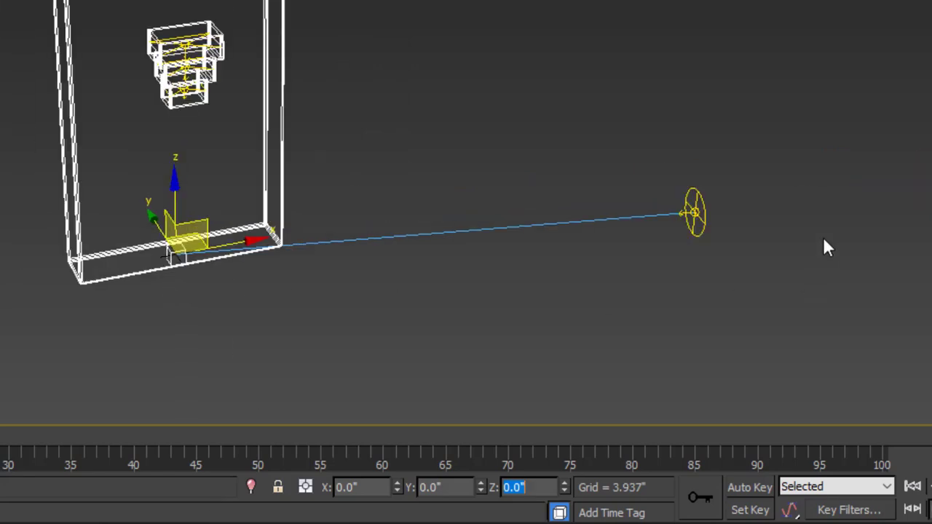
pyautogui.moveTo(792, 141); pyautogui.dragTo(651, 257)
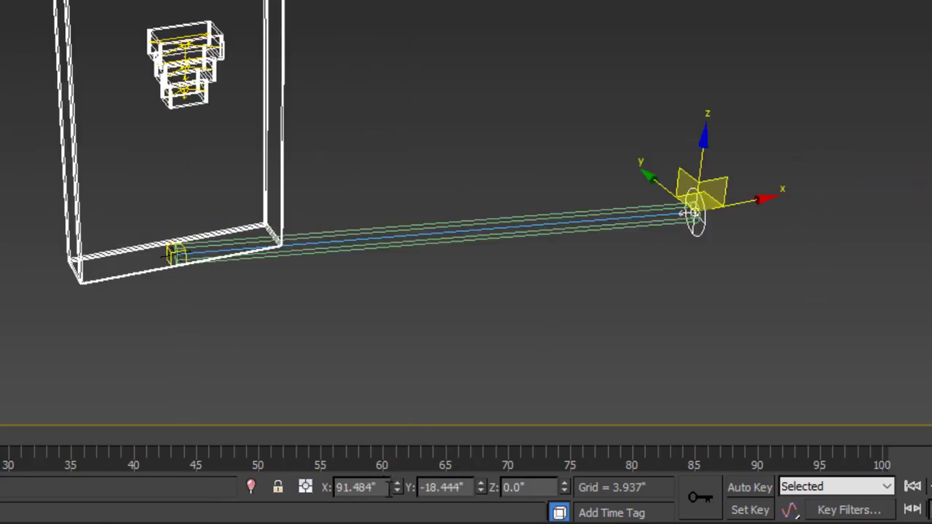
pyautogui.moveTo(389, 487); pyautogui.dragTo(232, 488)
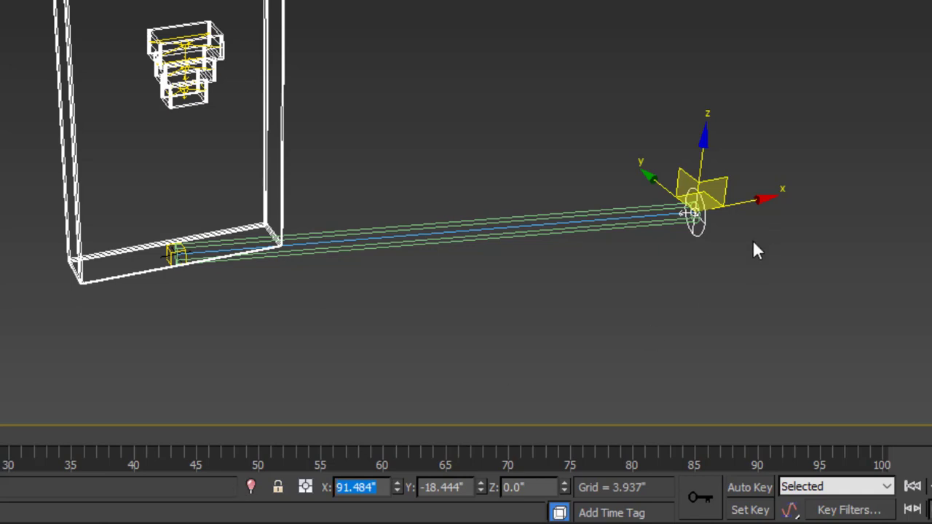
pyautogui.write('45')
pyautogui.press('Tab')
pyautogui.write('-1')
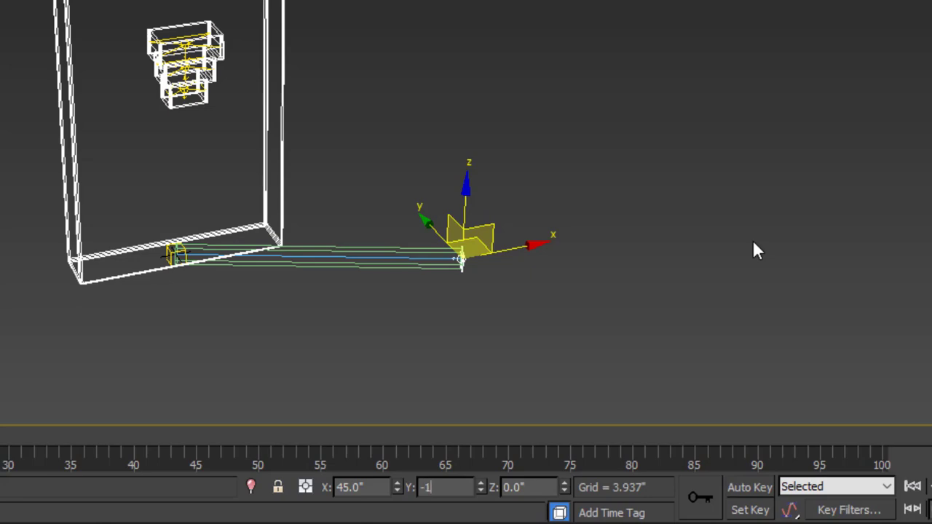
pyautogui.press('Tab')
pyautogui.write('5')
pyautogui.press('Return')
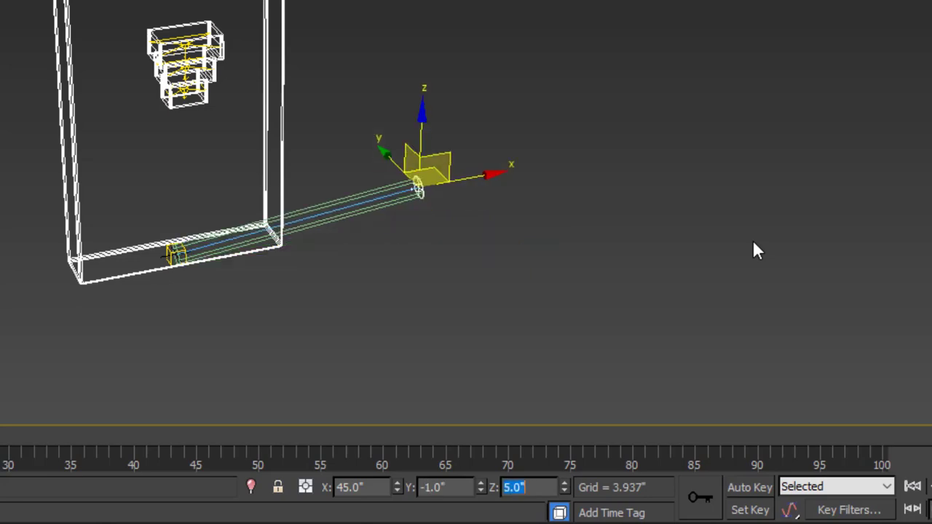
pyautogui.keyDown('alt'); pyautogui.moveTo(567, 292); pyautogui.dragTo(417, 327, button='middle'); pyautogui.keyUp('alt')
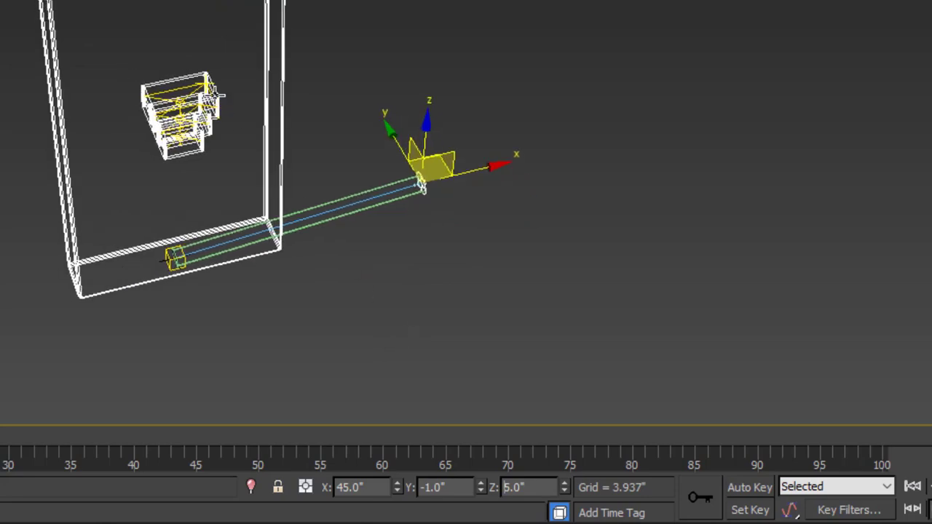
pyautogui.click(364, 96)
pyautogui.scroll(5, 280, 168)
pyautogui.scroll(-3, 302, 169)
pyautogui.moveTo(302, 169)
pyautogui.keyDown('alt'); pyautogui.mouseDown(button='middle')
pyautogui.moveTo(293, 189)
pyautogui.moveTo(302, 151)
pyautogui.mouseUp(button='middle'); pyautogui.keyUp('alt')
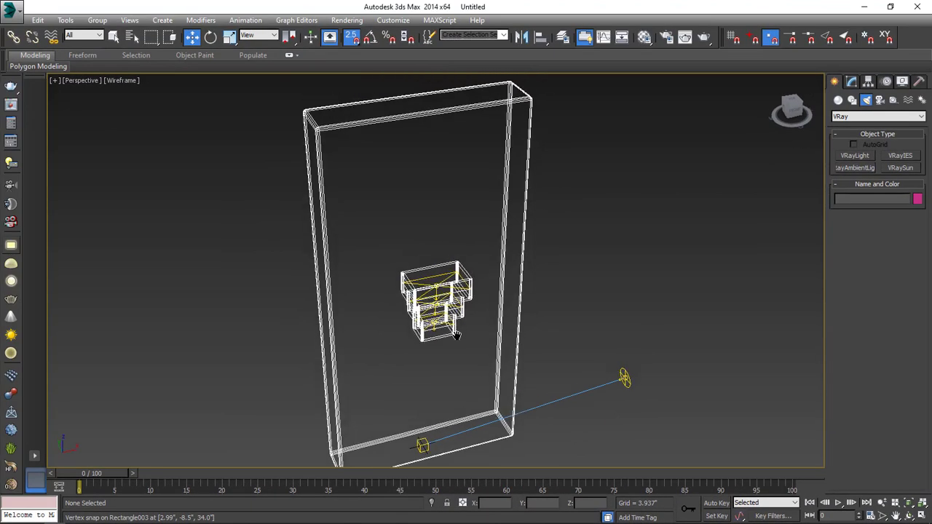
# Switch the perspective view to shaded display and select the large chamfer box.
pyautogui.moveTo(461, 316)
pyautogui.keyDown('alt'); pyautogui.mouseDown(button='middle')
pyautogui.moveTo(480, 312)
pyautogui.moveTo(445, 329)
pyautogui.moveTo(399, 291)
pyautogui.moveTo(451, 295)
pyautogui.moveTo(459, 321)
pyautogui.moveTo(613, 290)
pyautogui.mouseUp(button='middle'); pyautogui.keyUp('alt')
pyautogui.press('F3')
pyautogui.moveTo(486, 262); pyautogui.dragTo(481, 264)
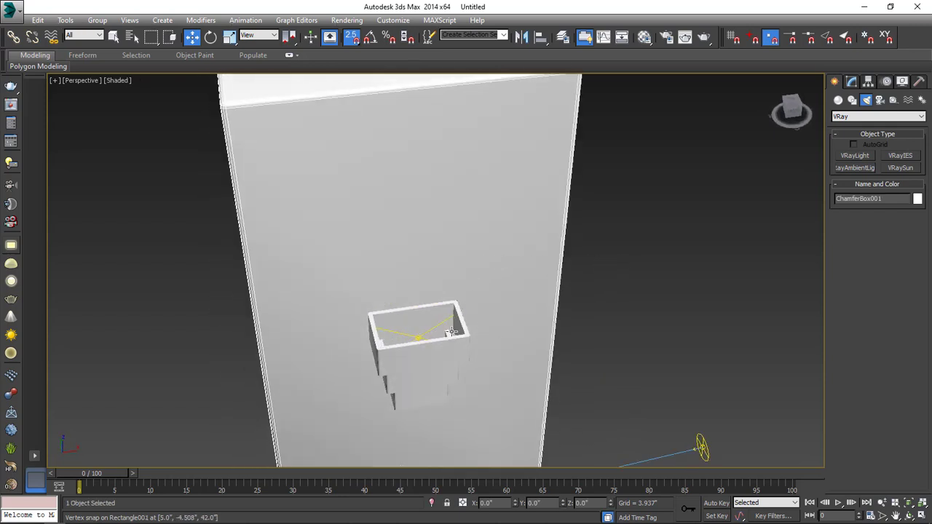
pyautogui.moveTo(436, 367)
pyautogui.keyDown('alt'); pyautogui.mouseDown(button='middle')
pyautogui.moveTo(447, 350)
pyautogui.moveTo(434, 361)
pyautogui.mouseUp(button='middle'); pyautogui.keyUp('alt')
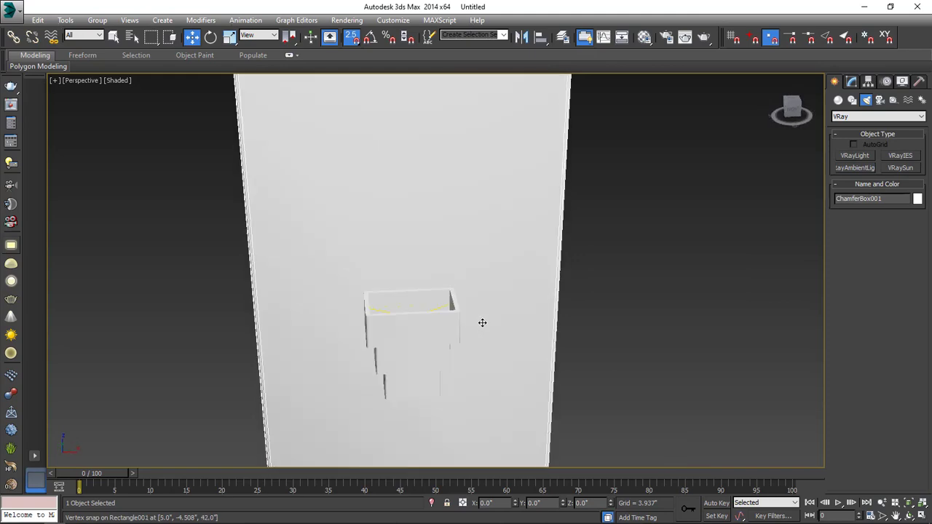
# Open the Material Editor and change the first sample material from Standard to VRayMtl.
pyautogui.press('m')
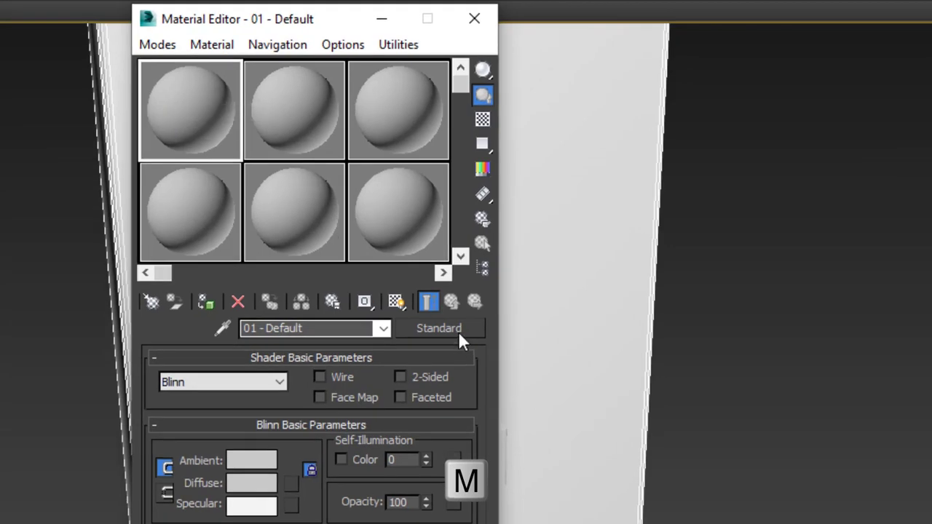
pyautogui.click(460, 330)
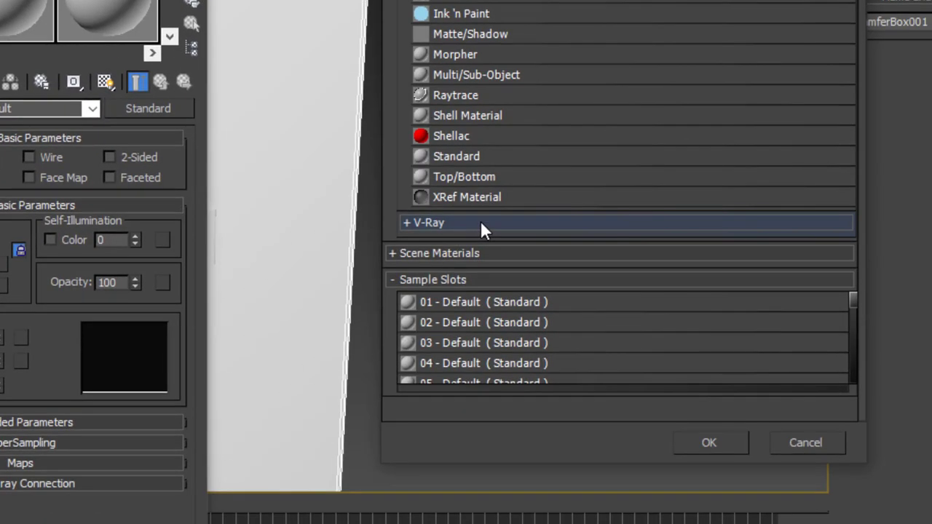
pyautogui.click(480, 223)
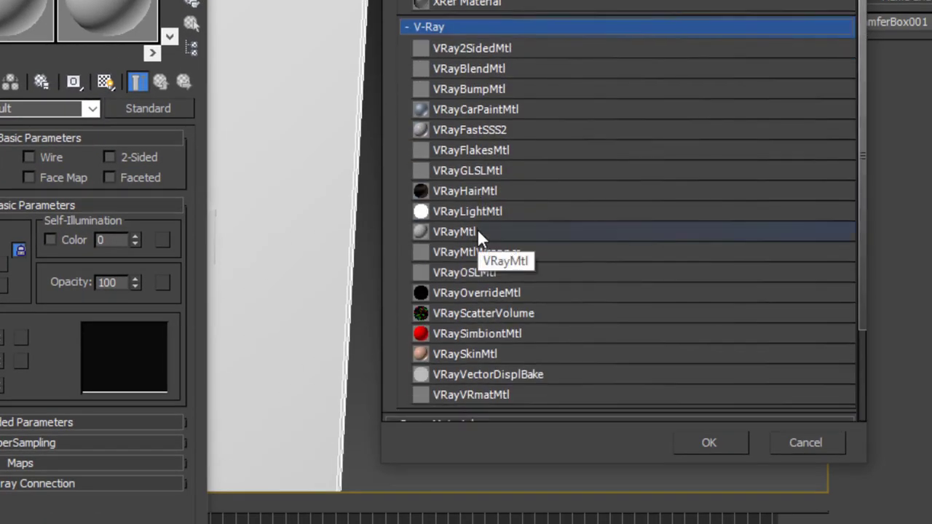
pyautogui.click(477, 230)
pyautogui.click(721, 445)
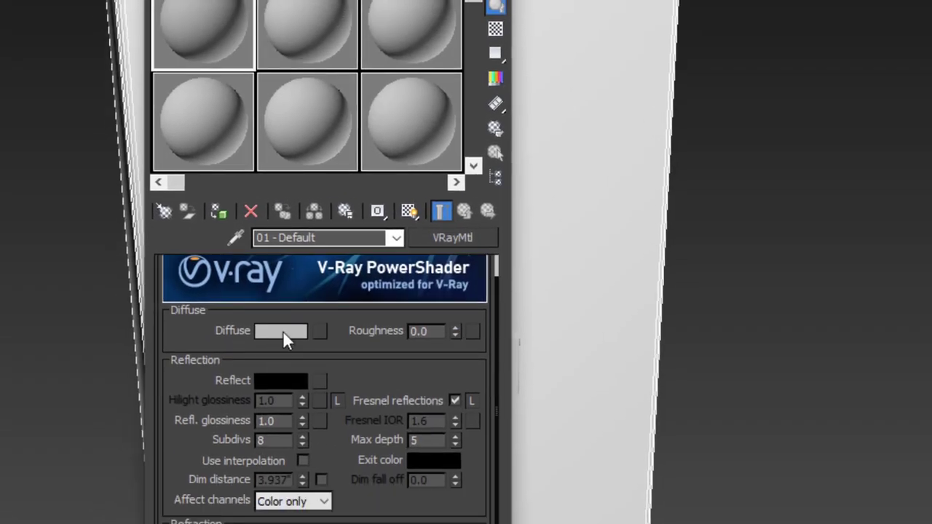
# Set the first material's diffuse color to Hue 10, Sat 100 and Value 255.
pyautogui.click(282, 331)
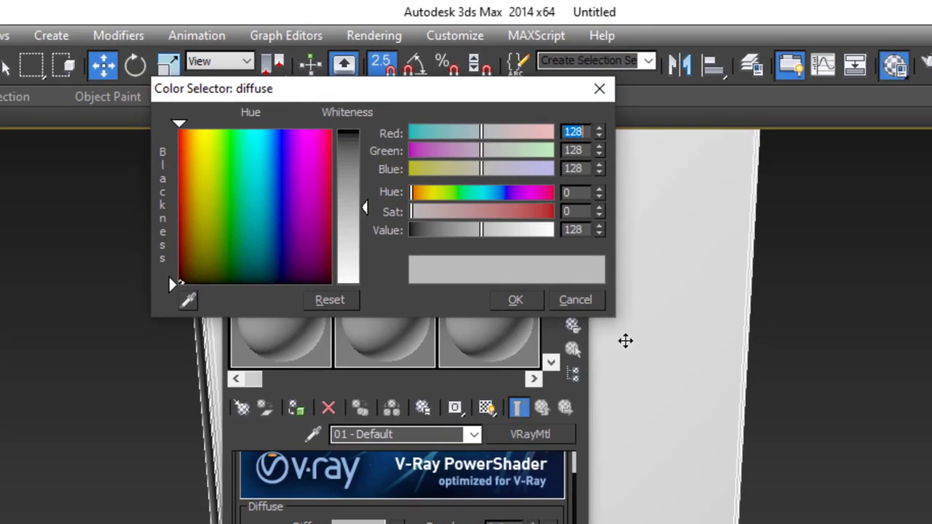
pyautogui.doubleClick(575, 192)
pyautogui.write('10')
pyautogui.press('Tab')
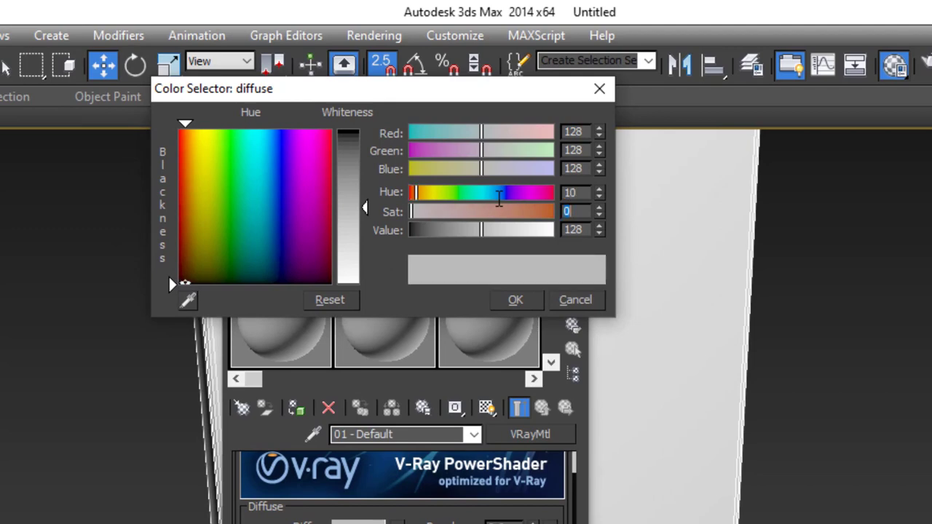
pyautogui.write('100')
pyautogui.press('Tab')
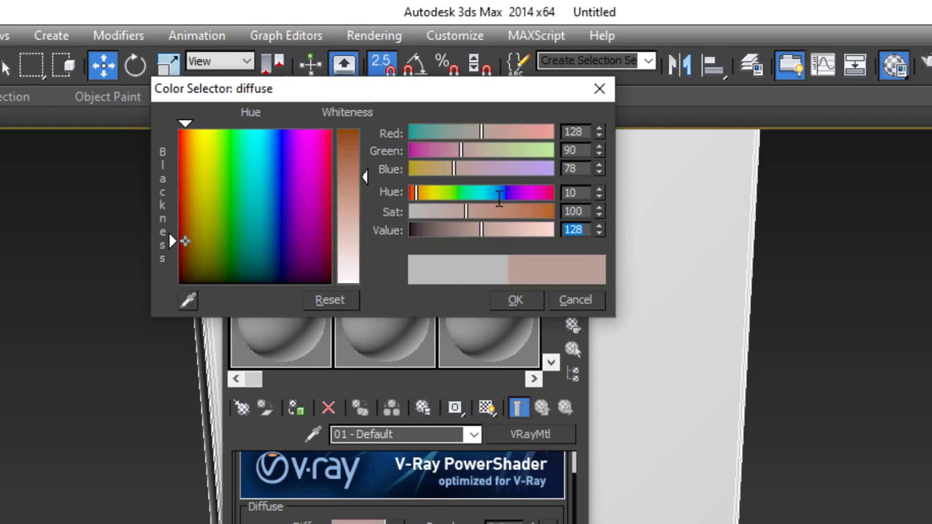
pyautogui.write('255')
pyautogui.click(519, 300)
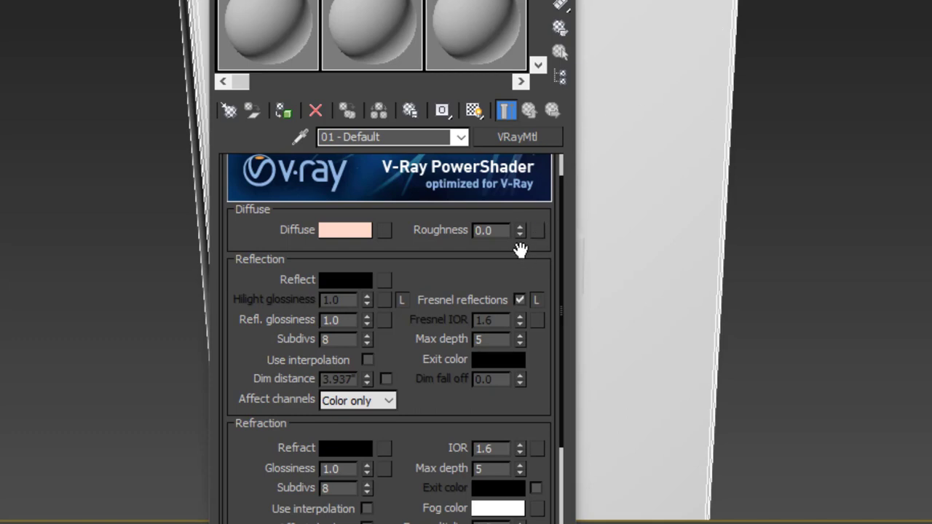
# Set the first material's bump amount to 100 and assign a Noise map to its Bump slot.
pyautogui.moveTo(519, 245); pyautogui.dragTo(524, 0)
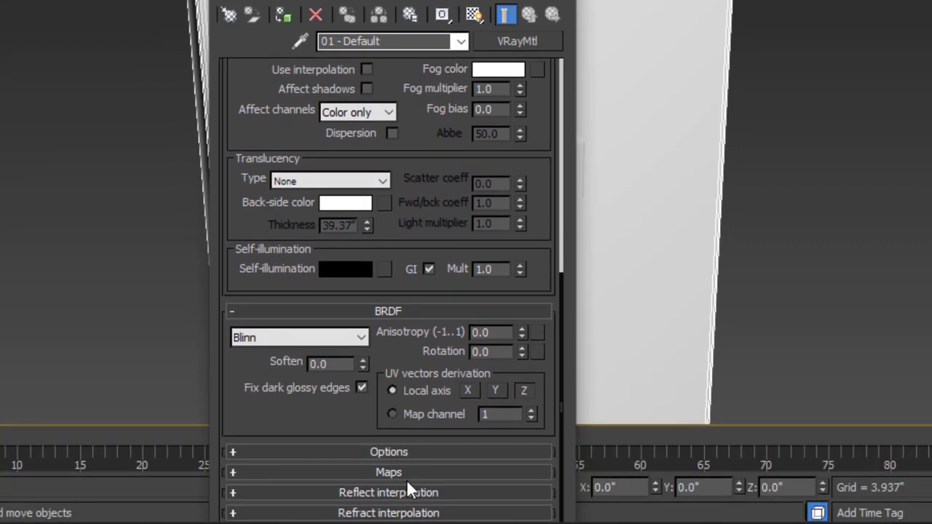
pyautogui.click(411, 473)
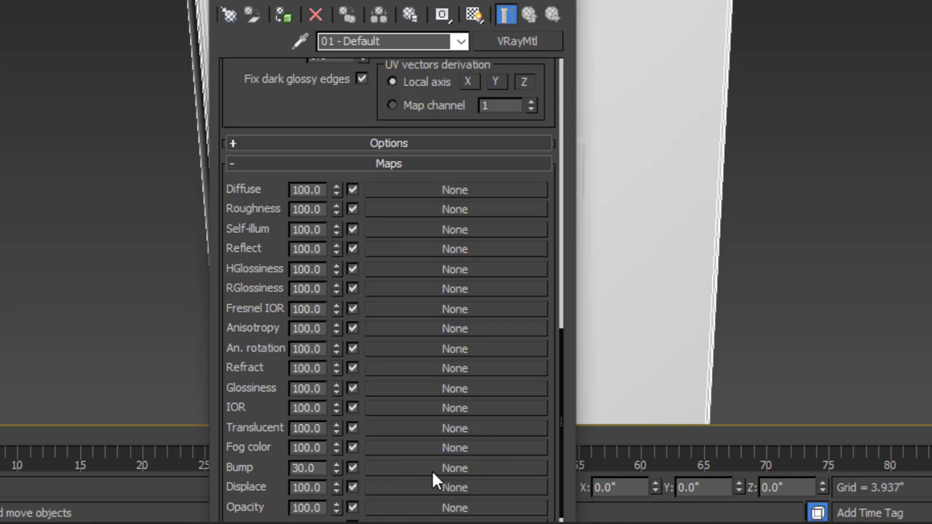
pyautogui.doubleClick(303, 467)
pyautogui.write('100')
pyautogui.press('Return')
pyautogui.click(469, 468)
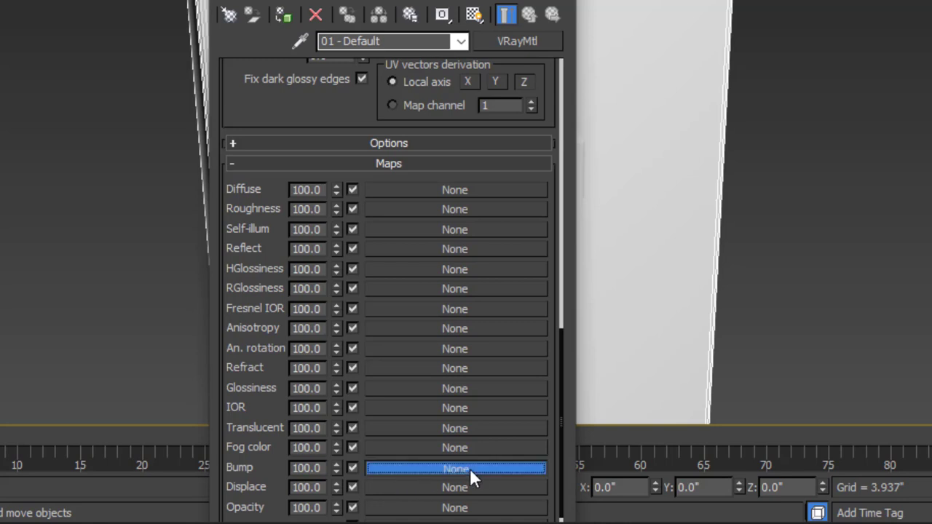
pyautogui.scroll(1, 648, 207)
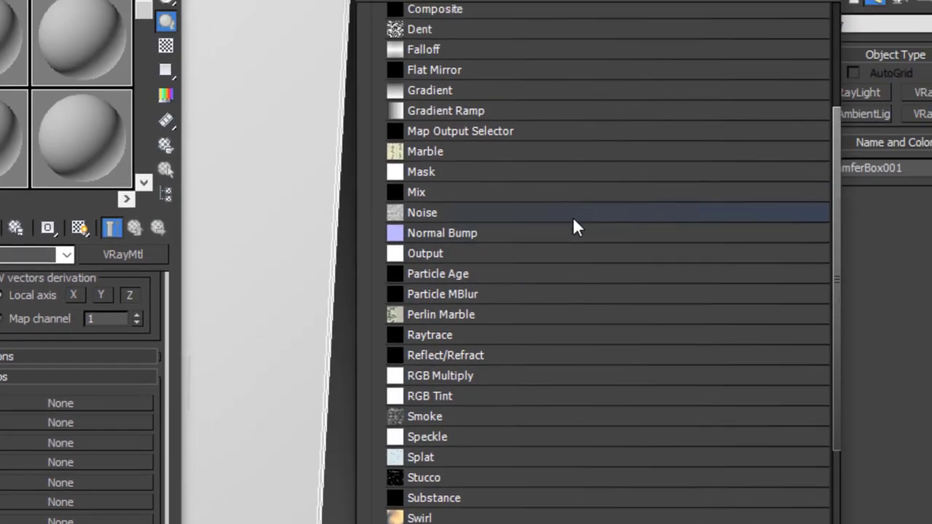
pyautogui.scroll(2, 477, 255)
pyautogui.click(435, 335)
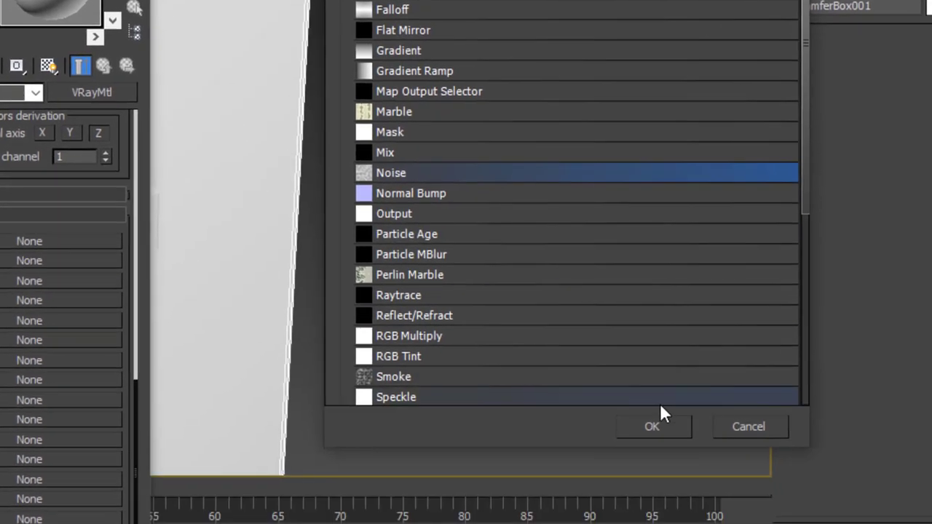
pyautogui.click(655, 420)
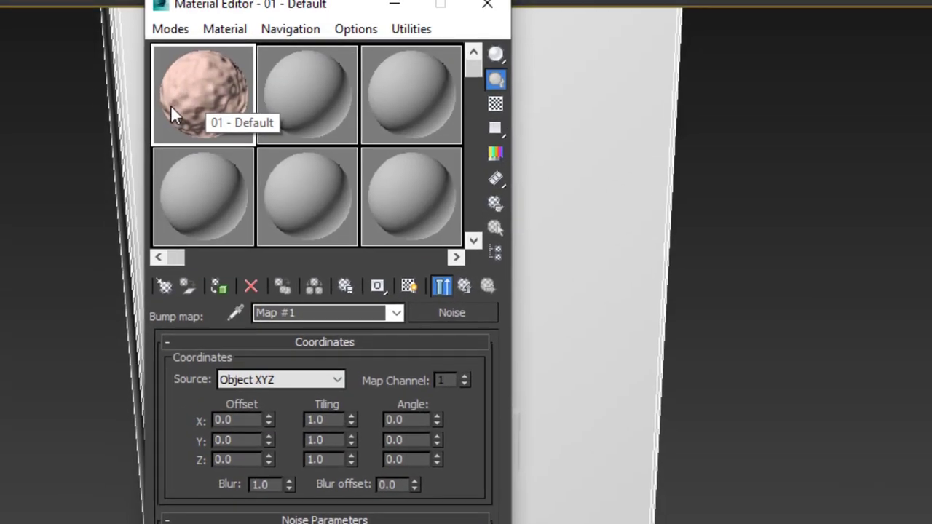
# Check the material in an enlarged sample preview, set the Noise map's size to 2, and close the preview.
pyautogui.doubleClick(213, 102)
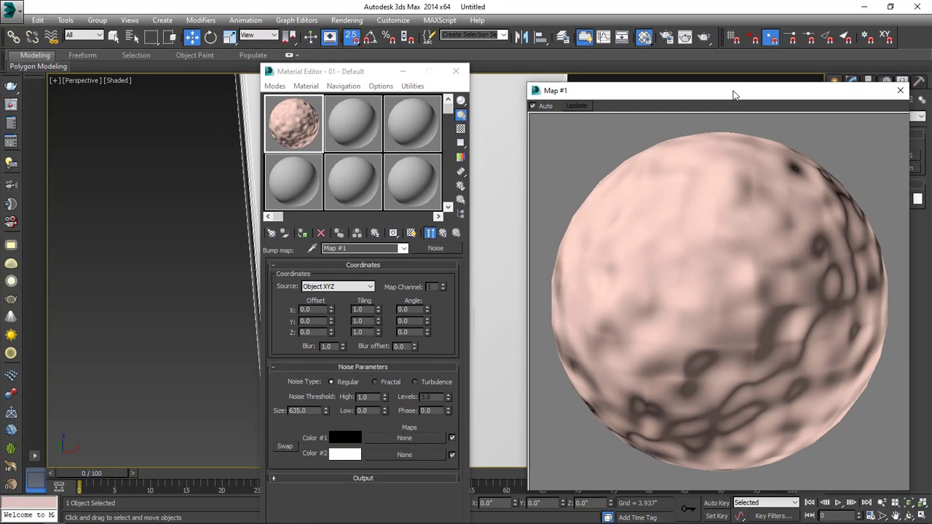
pyautogui.moveTo(808, 72); pyautogui.dragTo(722, 28)
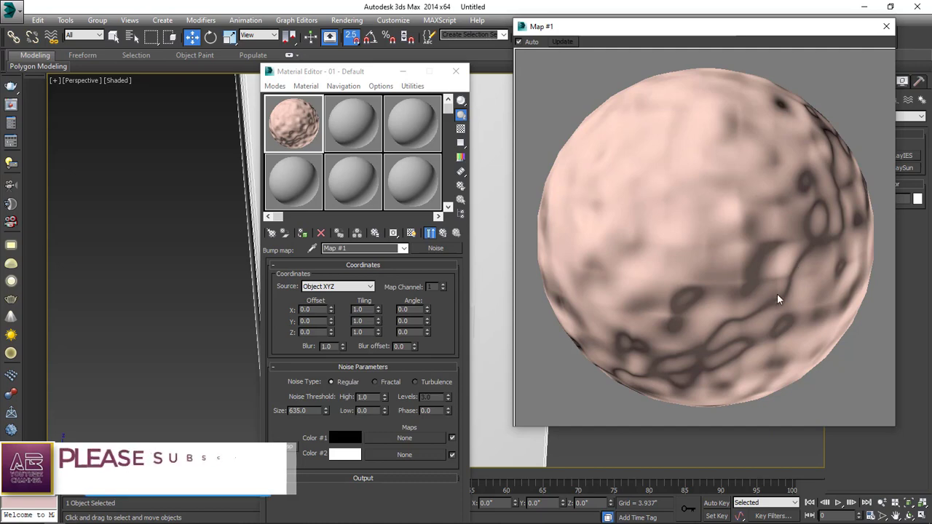
pyautogui.click(446, 296)
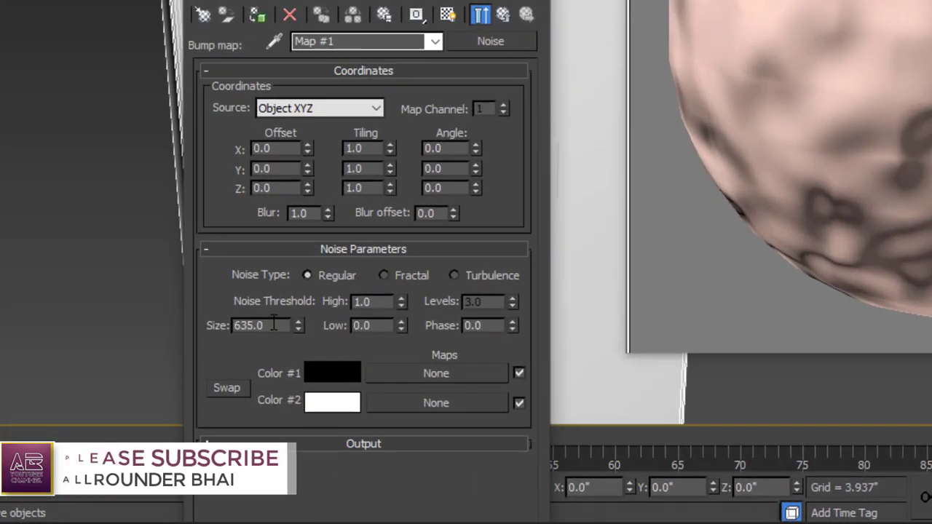
pyautogui.doubleClick(300, 411)
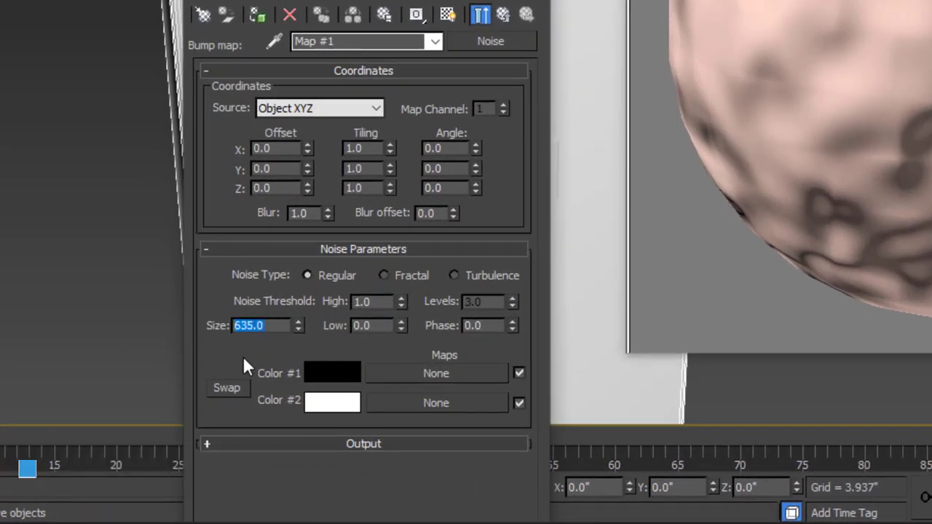
pyautogui.write('2')
pyautogui.press('Return')
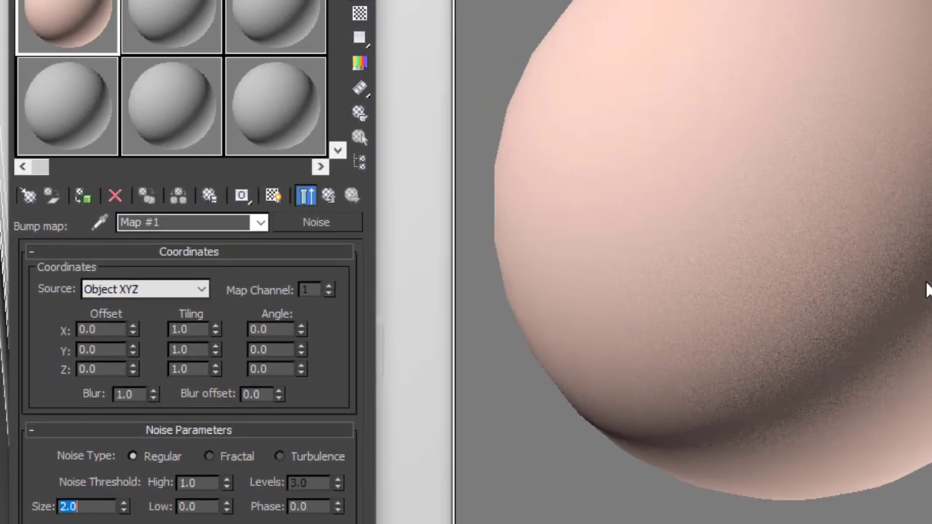
pyautogui.moveTo(895, 2); pyautogui.dragTo(792, 1)
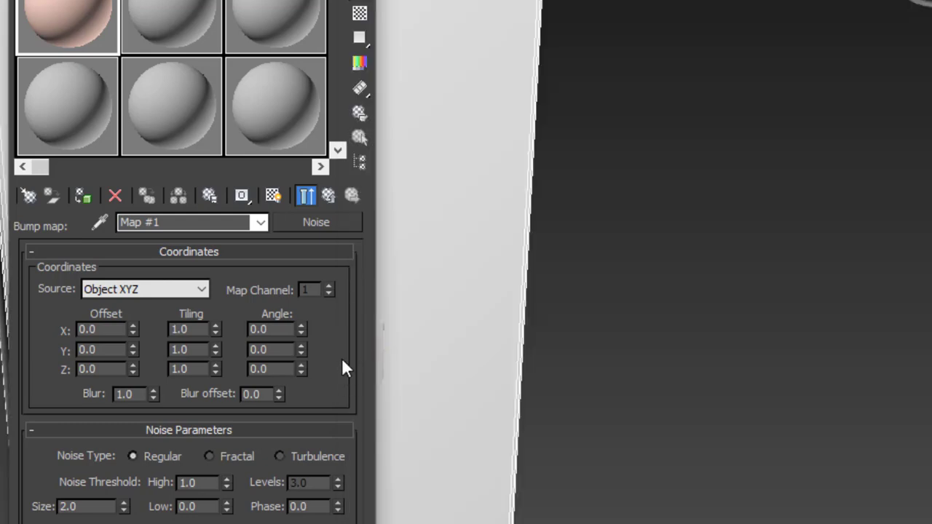
# Return to the parent material, apply it to the chamfer box, and close the Material Editor.
pyautogui.click(329, 195)
pyautogui.scroll(15, 216, 283)
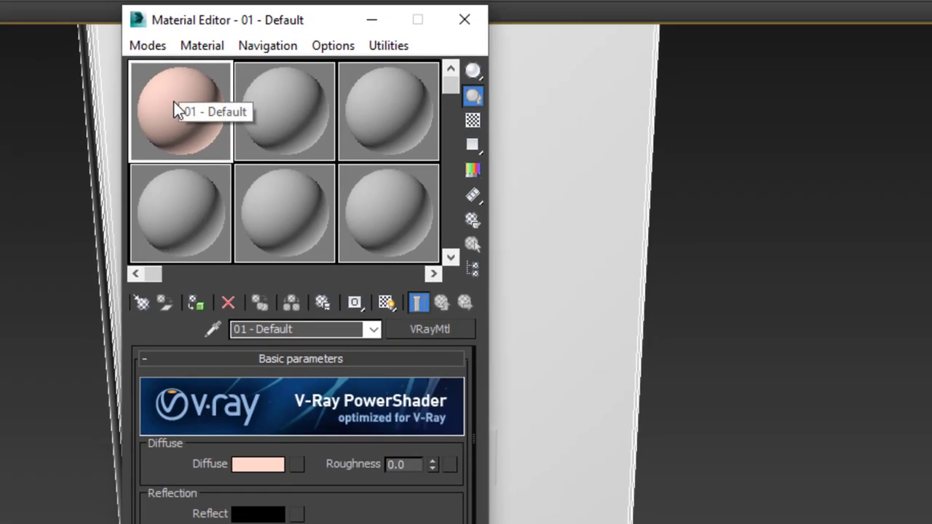
pyautogui.moveTo(64, 5); pyautogui.dragTo(466, 51)
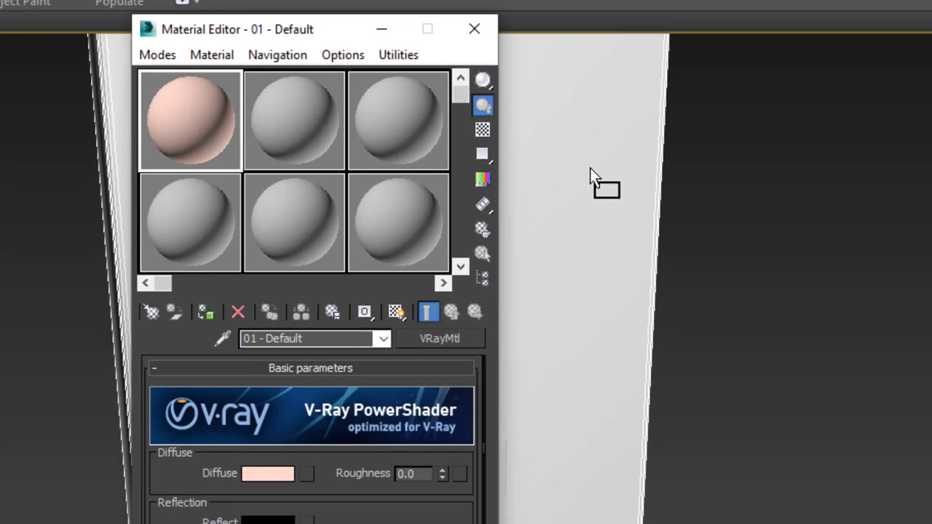
pyautogui.moveTo(590, 168); pyautogui.dragTo(590, 169)
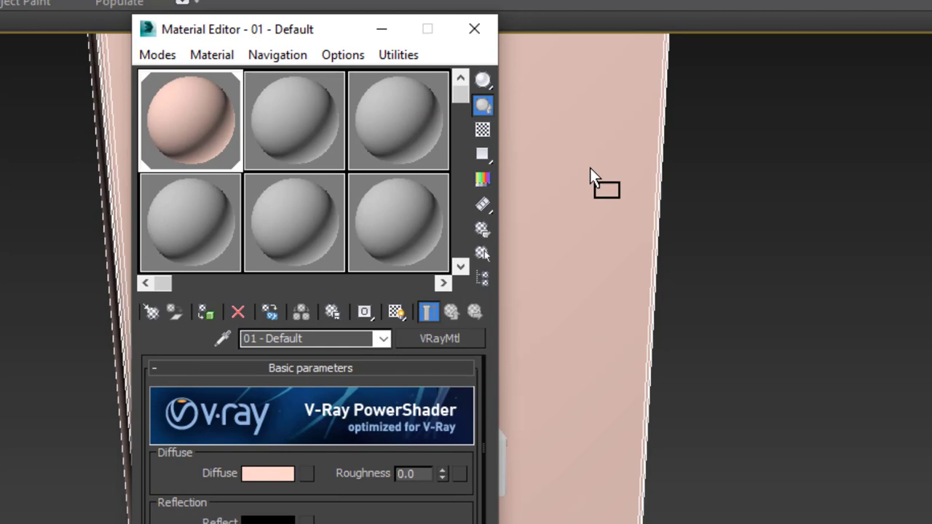
pyautogui.click(206, 313)
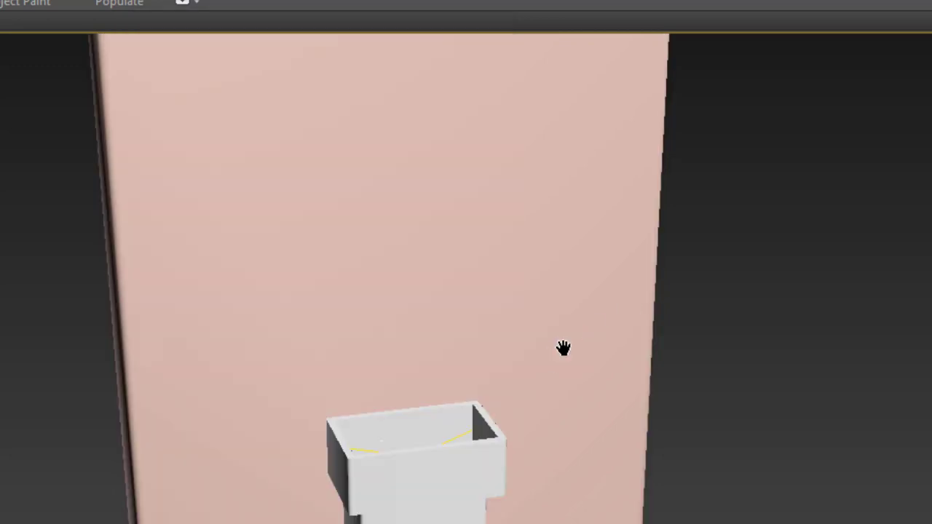
# Select the three stepped rectangular frames and add the chamfer box to the selection, ending in shaded display.
pyautogui.moveTo(558, 348); pyautogui.dragTo(518, 368, button='middle')
pyautogui.scroll(5, 538, 369)
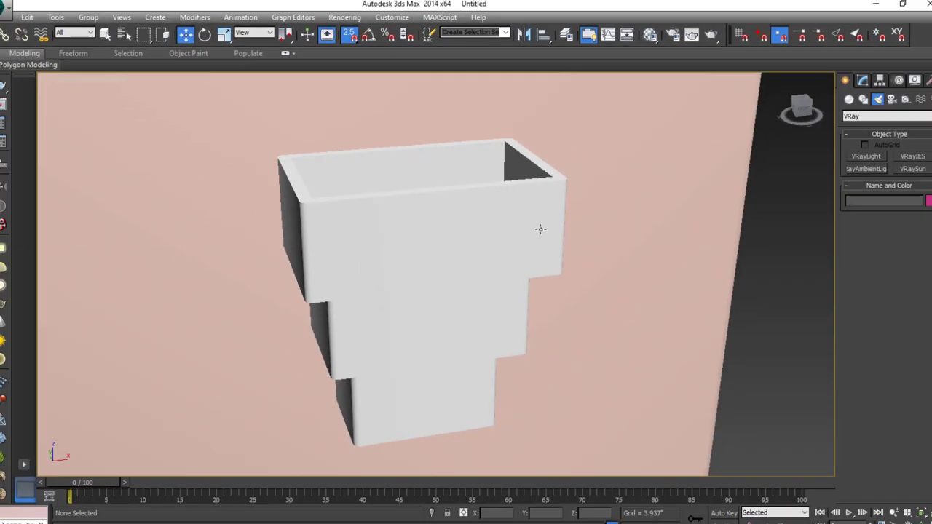
pyautogui.press('F3')
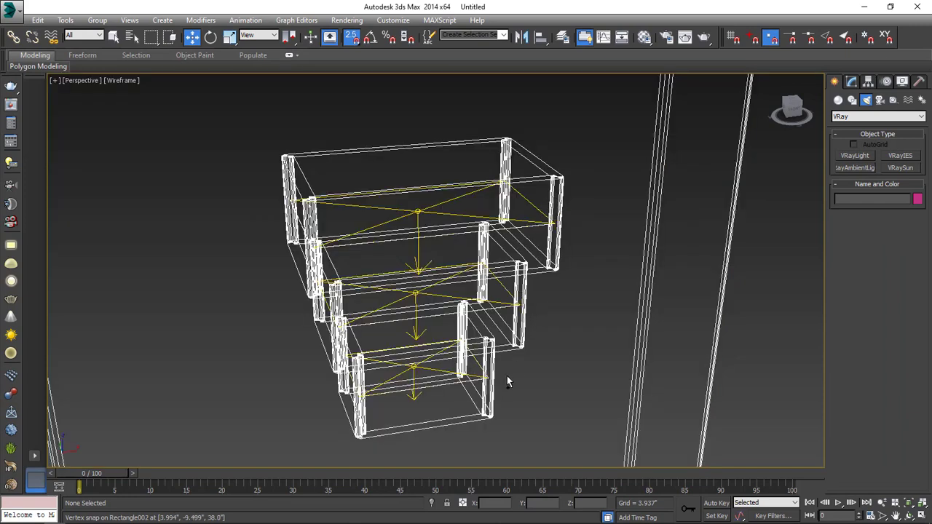
pyautogui.click(535, 207)
pyautogui.press('F3')
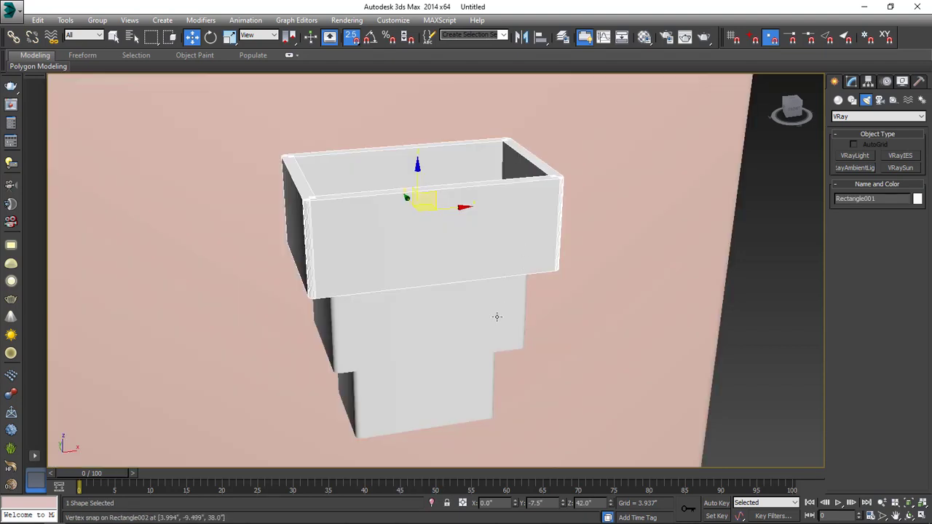
pyautogui.keyDown('ctrl'); pyautogui.click(484, 360); pyautogui.keyUp('ctrl')
pyautogui.keyDown('ctrl'); pyautogui.click(474, 383); pyautogui.keyUp('ctrl')
pyautogui.keyDown('ctrl'); pyautogui.click(556, 312); pyautogui.keyUp('ctrl')
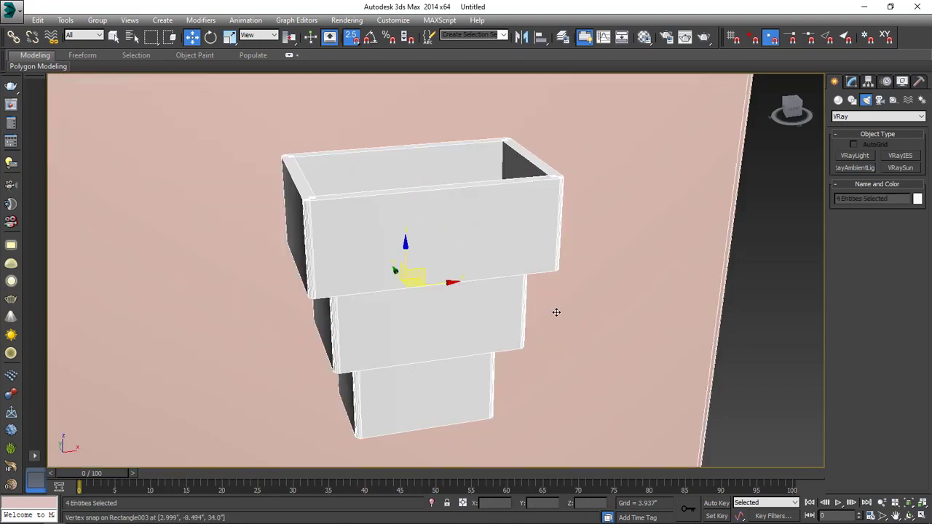
# Reopen the Material Editor and change the second sample material from Standard to VRayMtl.
pyautogui.press('m')
pyautogui.click(362, 129)
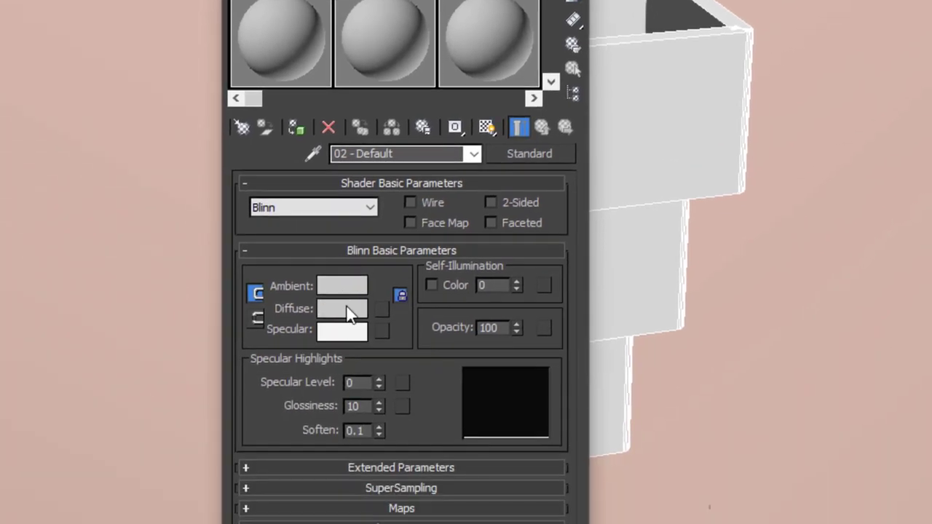
pyautogui.click(530, 154)
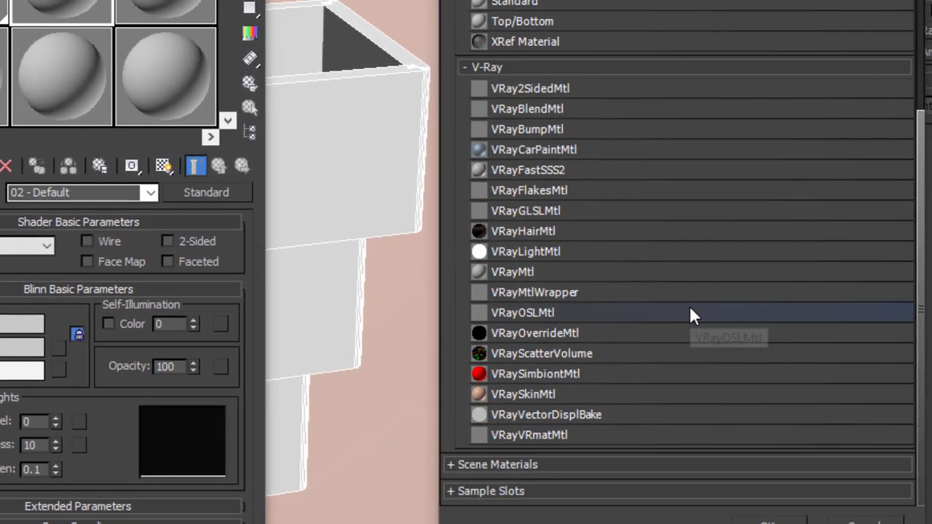
pyautogui.doubleClick(530, 276)
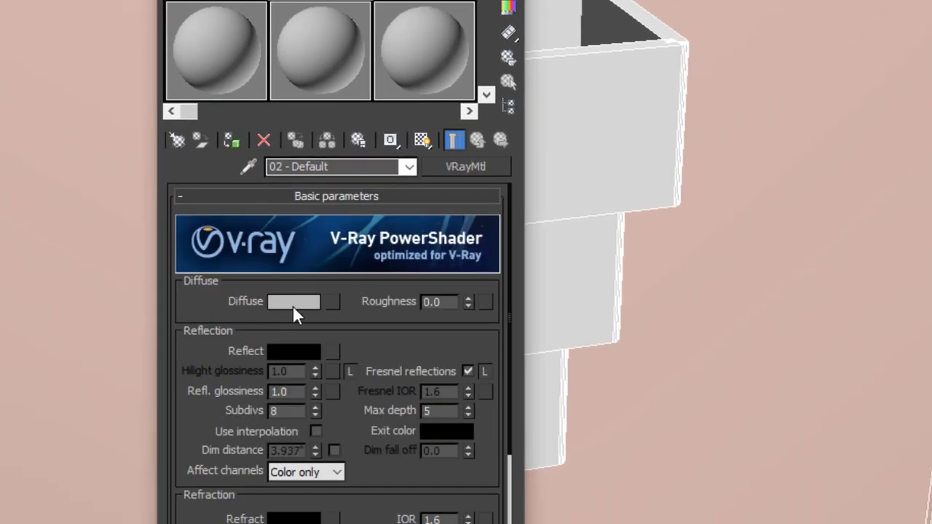
# Set the second material's diffuse color to pure white, value 255.
pyautogui.click(296, 303)
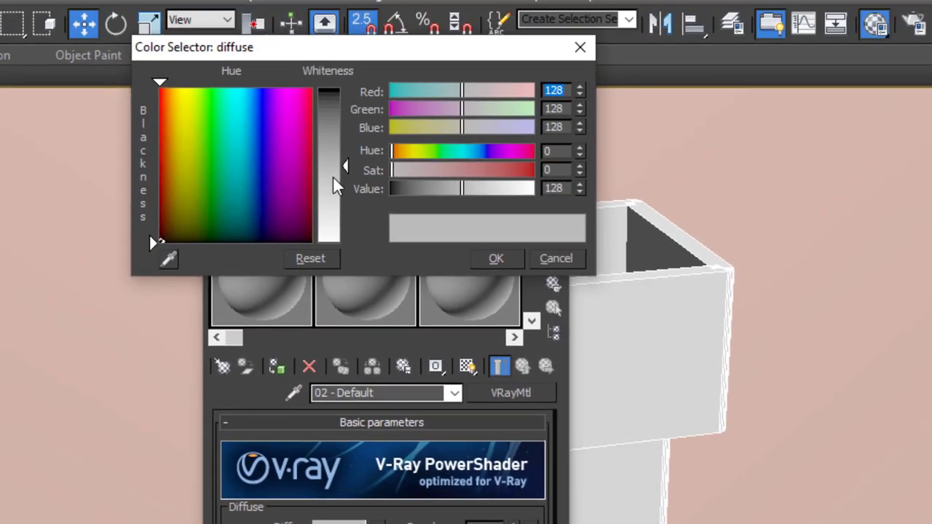
pyautogui.moveTo(335, 186); pyautogui.dragTo(329, 241)
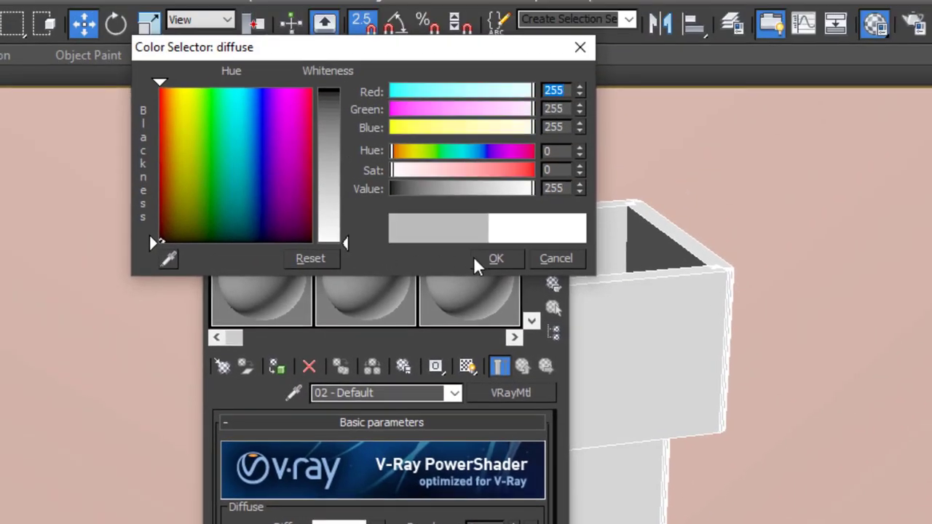
pyautogui.click(495, 261)
pyautogui.scroll(-2, 407, 480)
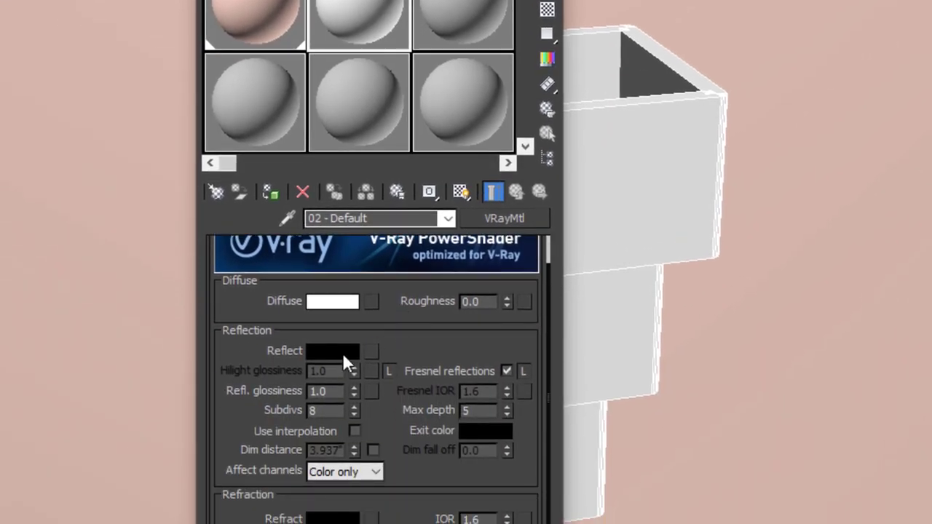
# Set the material's reflection color to a dark grey with a value of 25.
pyautogui.click(342, 354)
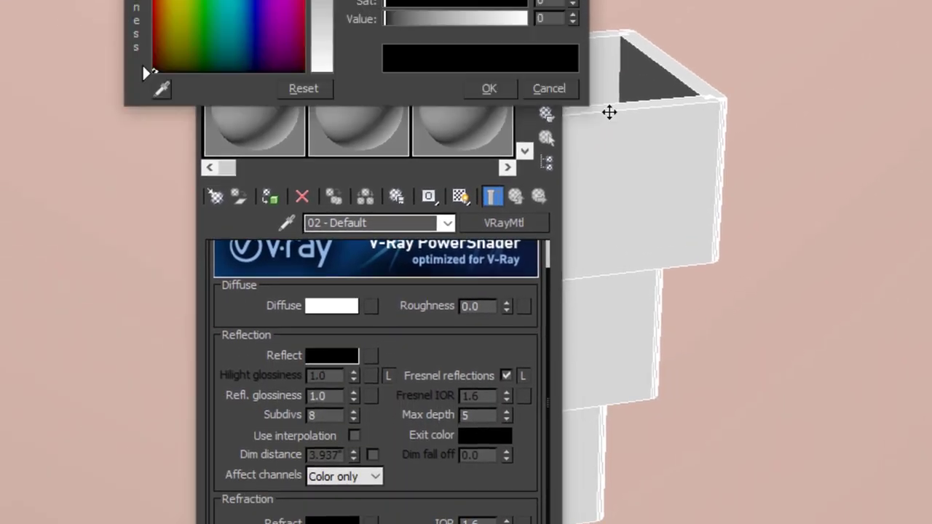
pyautogui.moveTo(539, 145); pyautogui.dragTo(479, 147)
pyautogui.write('25')
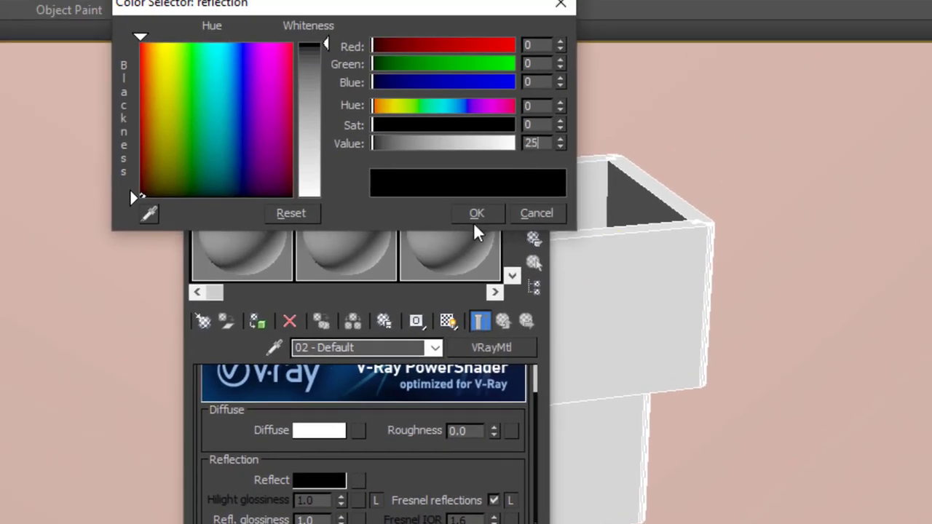
pyautogui.click(476, 213)
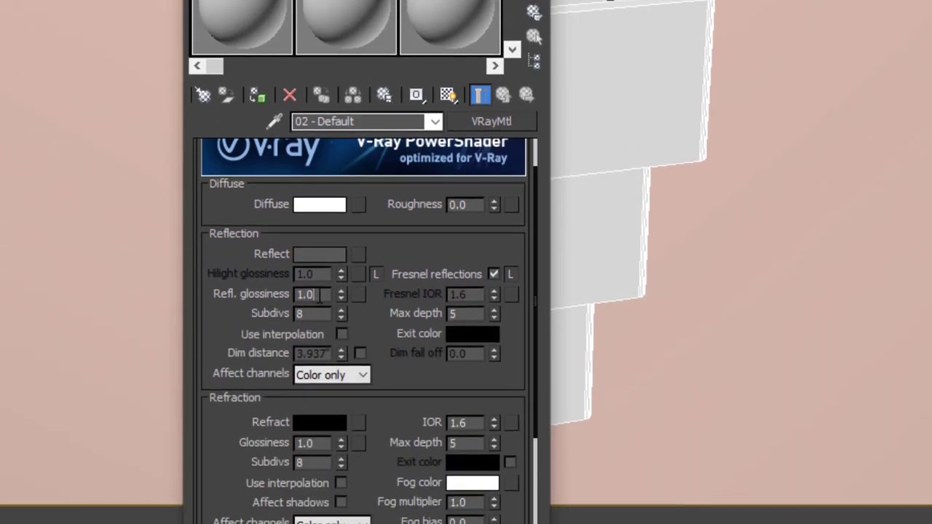
# Set the material's reflection glossiness to 0.75, check it in an enlarged sample preview and close the preview.
pyautogui.doubleClick(318, 295)
pyautogui.write('0.75')
pyautogui.press('Return')
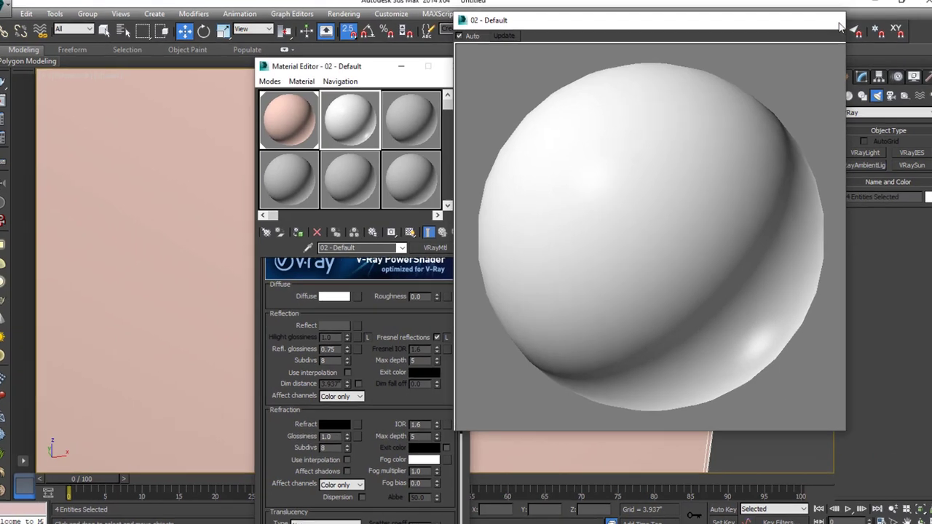
pyautogui.click(826, 27)
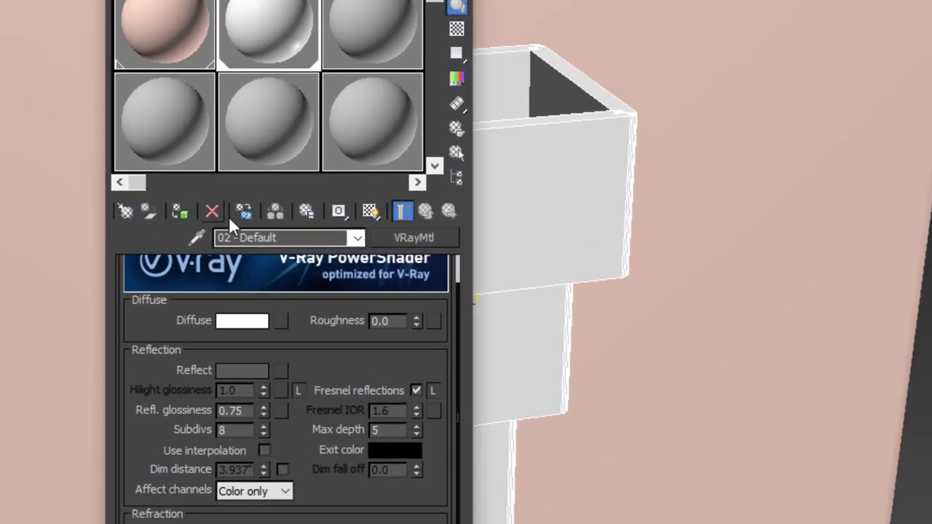
# Apply the white material to the three stepped frames with viewport display on, close the Material Editor and clear the selection.
pyautogui.click(369, 211)
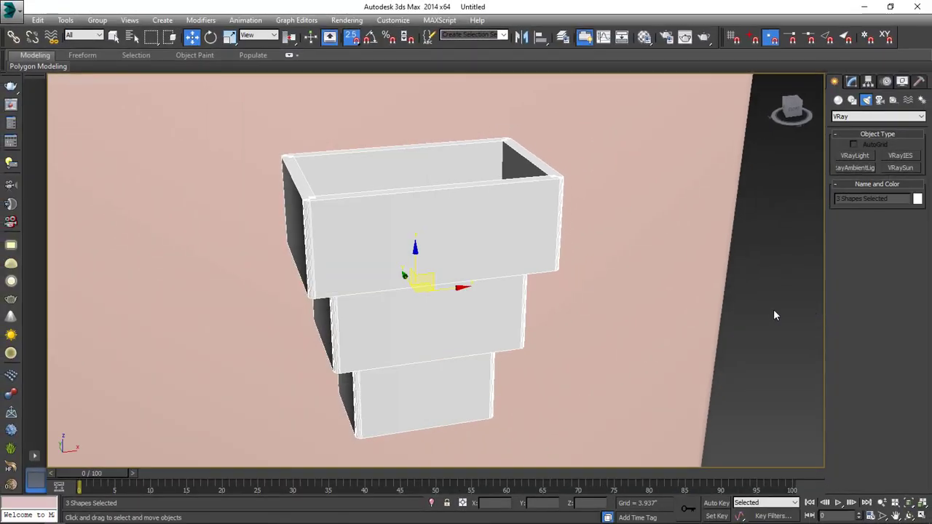
pyautogui.click(774, 311)
pyautogui.scroll(-7, 460, 302)
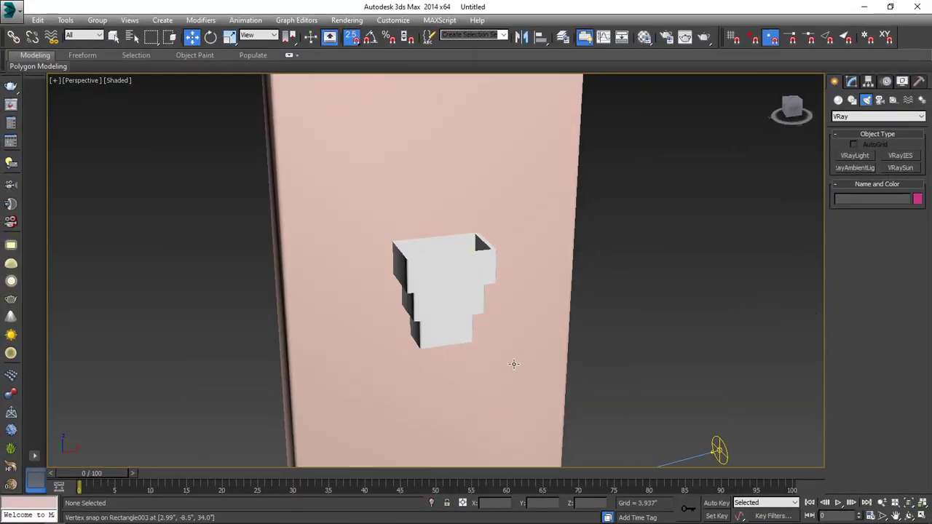
pyautogui.moveTo(546, 374); pyautogui.dragTo(564, 336, button='middle')
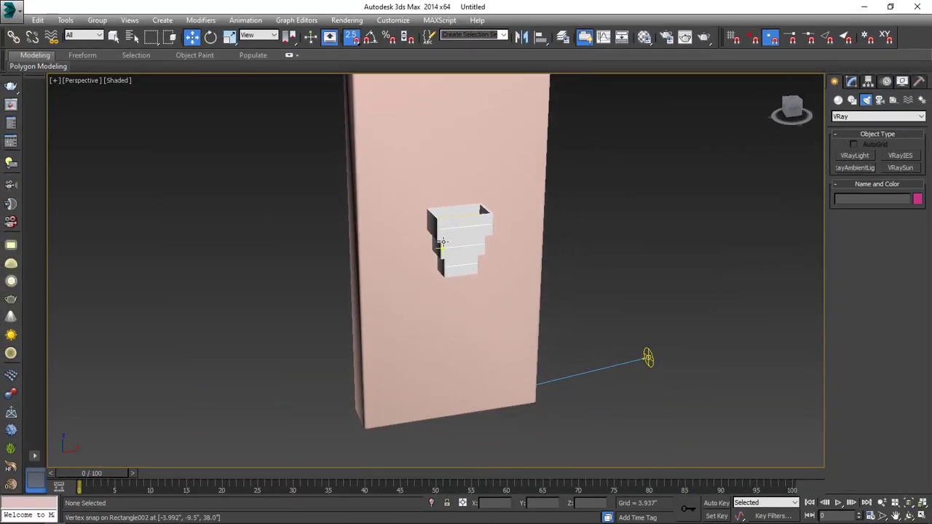
pyautogui.scroll(5, 446, 241)
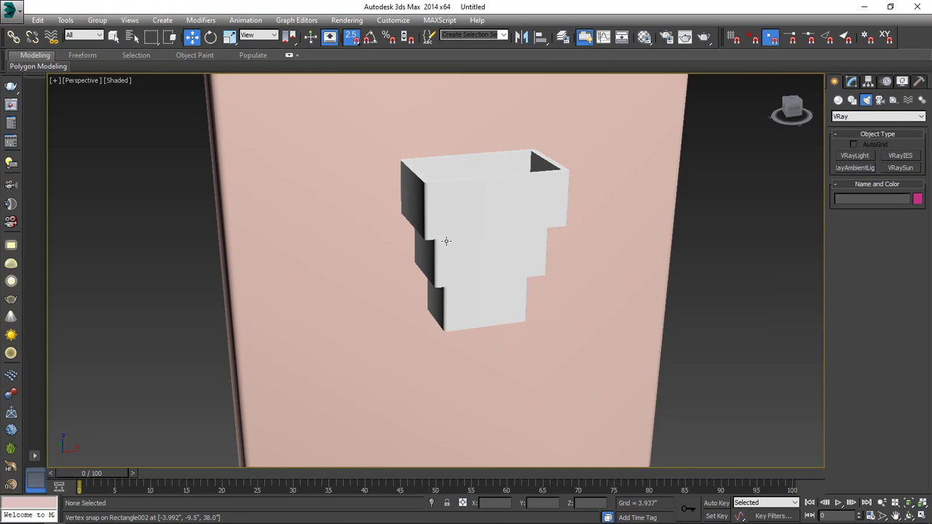
pyautogui.moveTo(503, 272); pyautogui.dragTo(499, 286, button='middle')
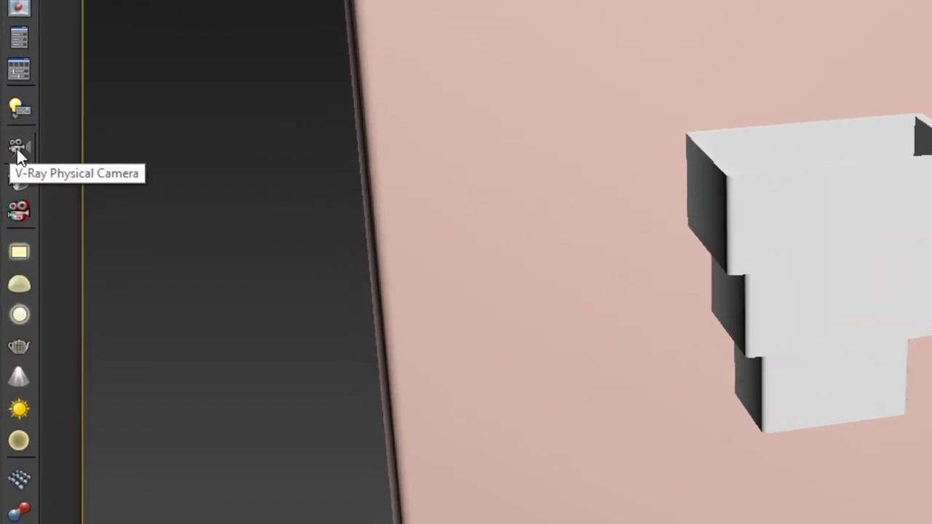
# Turn on safe frames and place a targeted V-Ray Physical Camera aimed across the stepped frames, with a target distance of about 69 inches.
pyautogui.click(19, 148)
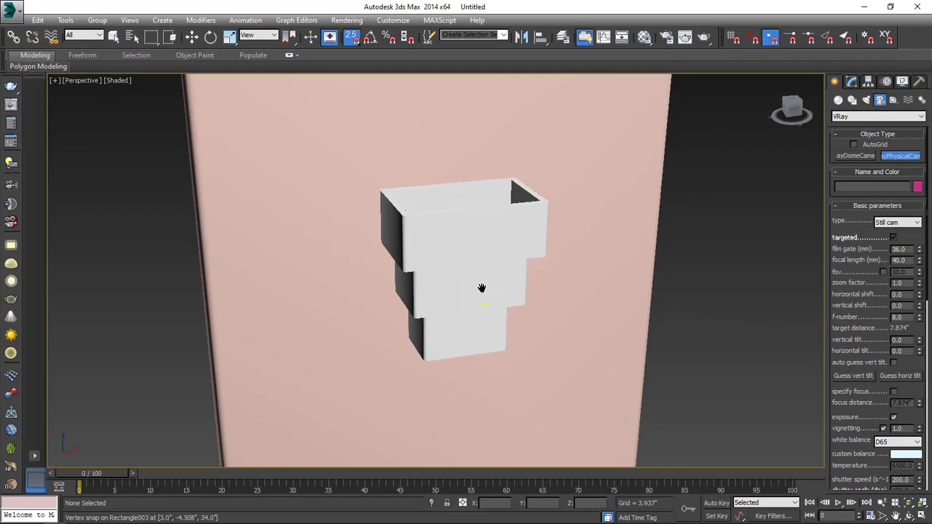
pyautogui.hotkey('shift', 'f')
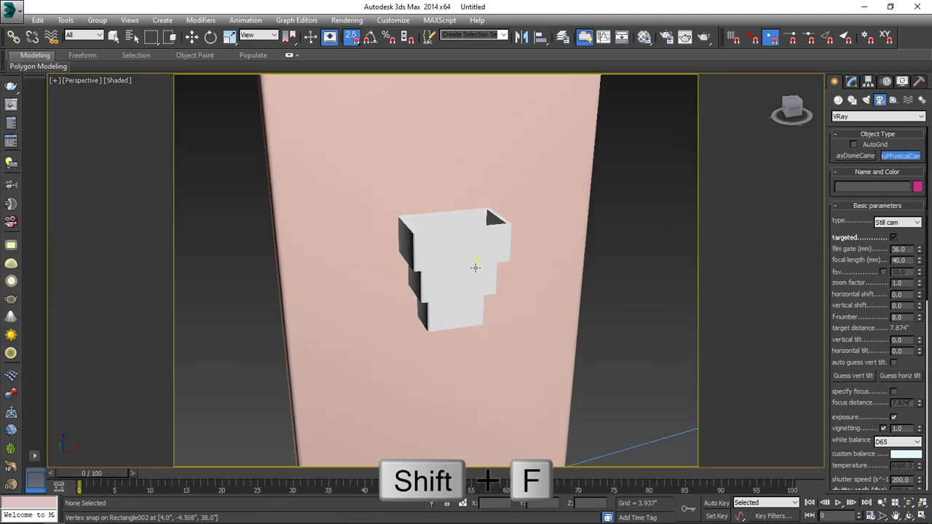
pyautogui.scroll(2, 474, 268)
pyautogui.keyDown('alt'); pyautogui.moveTo(466, 288); pyautogui.dragTo(499, 287, button='middle'); pyautogui.keyUp('alt')
pyautogui.scroll(-2, 449, 284)
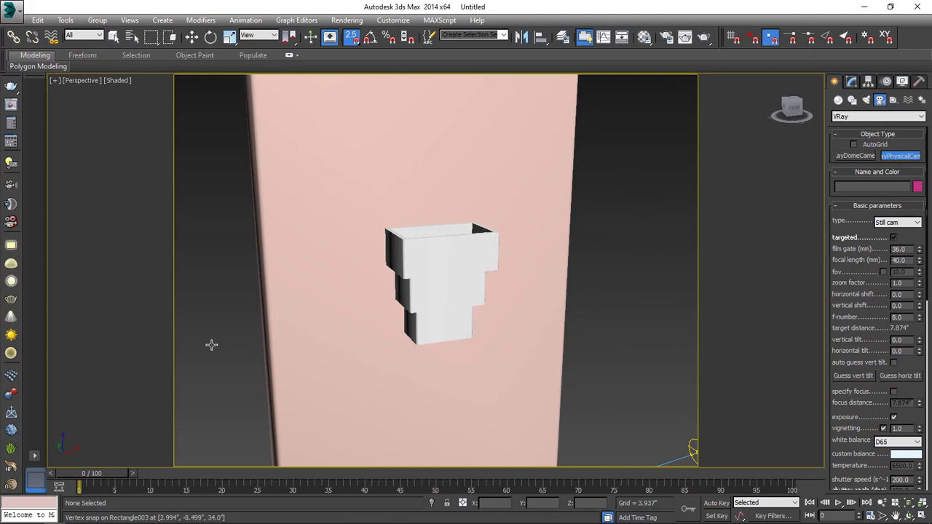
pyautogui.moveTo(211, 344); pyautogui.dragTo(488, 351)
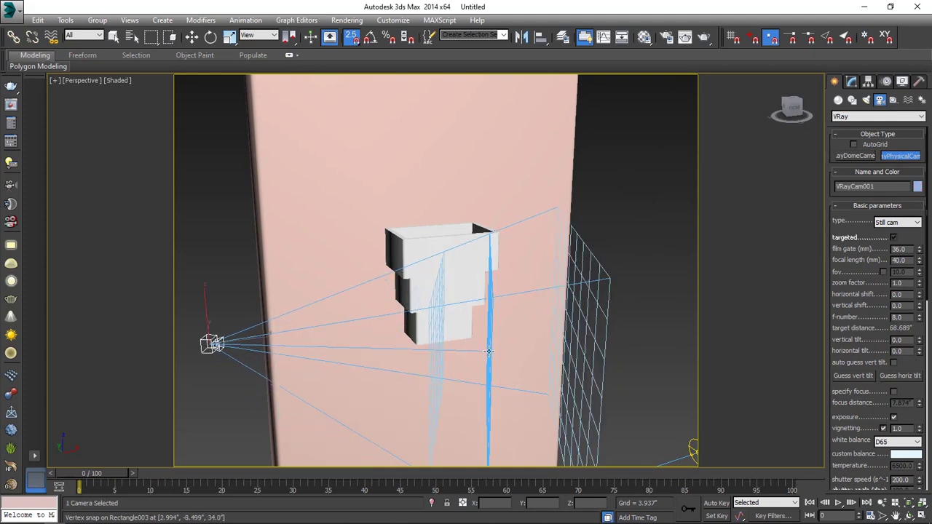
# Frame the stepped boxes from slightly below, match the V-Ray camera to this perspective and switch the viewport to the camera view.
pyautogui.scroll(3, 473, 258)
pyautogui.keyDown('alt'); pyautogui.moveTo(416, 294); pyautogui.dragTo(435, 279, button='middle'); pyautogui.keyUp('alt')
pyautogui.scroll(3, 422, 294)
pyautogui.moveTo(473, 238); pyautogui.dragTo(429, 422, button='middle')
pyautogui.moveTo(468, 220); pyautogui.dragTo(505, 369, button='middle')
pyautogui.scroll(-1, 425, 316)
pyautogui.moveTo(425, 316); pyautogui.dragTo(416, 311, button='middle')
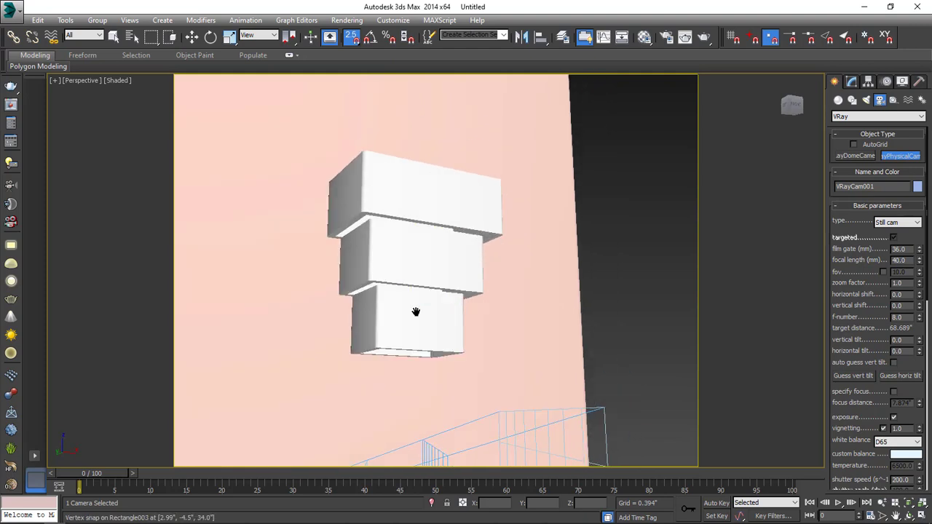
pyautogui.hotkey('ctrl', 'c')
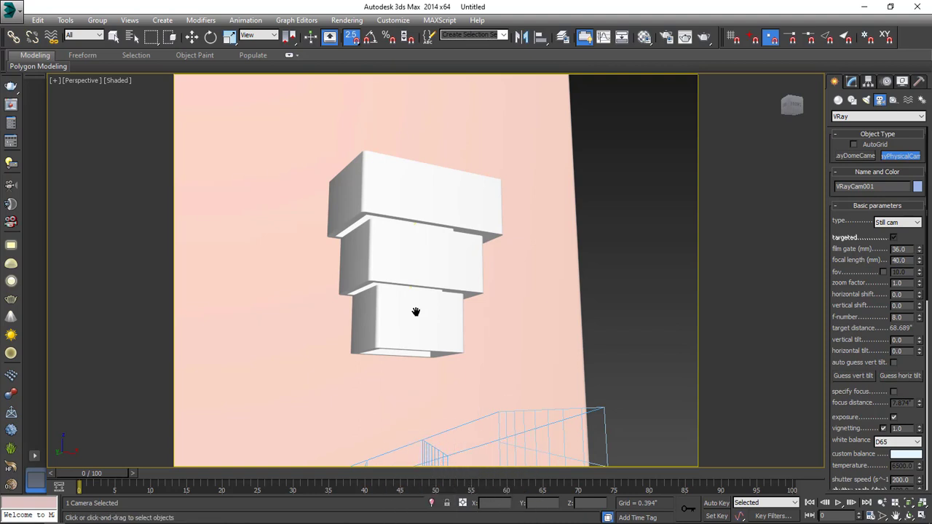
pyautogui.press('w')
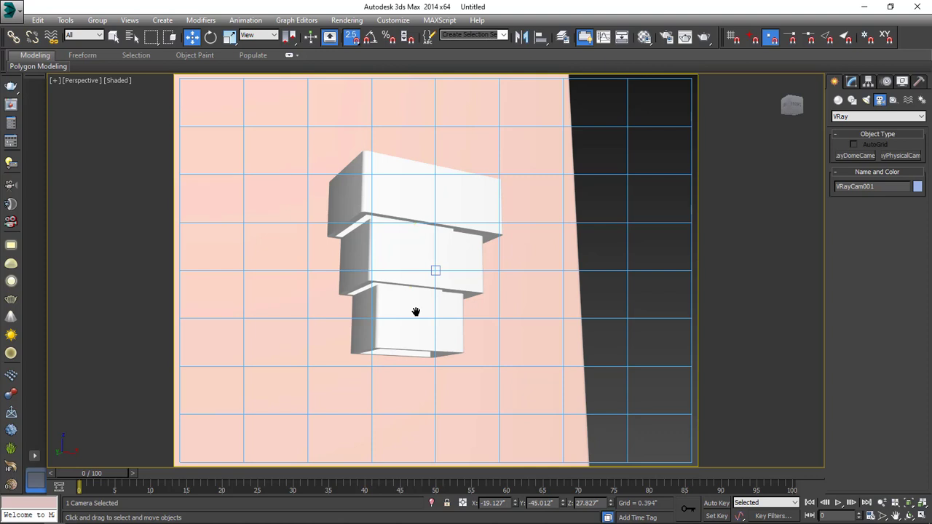
pyautogui.press('c')
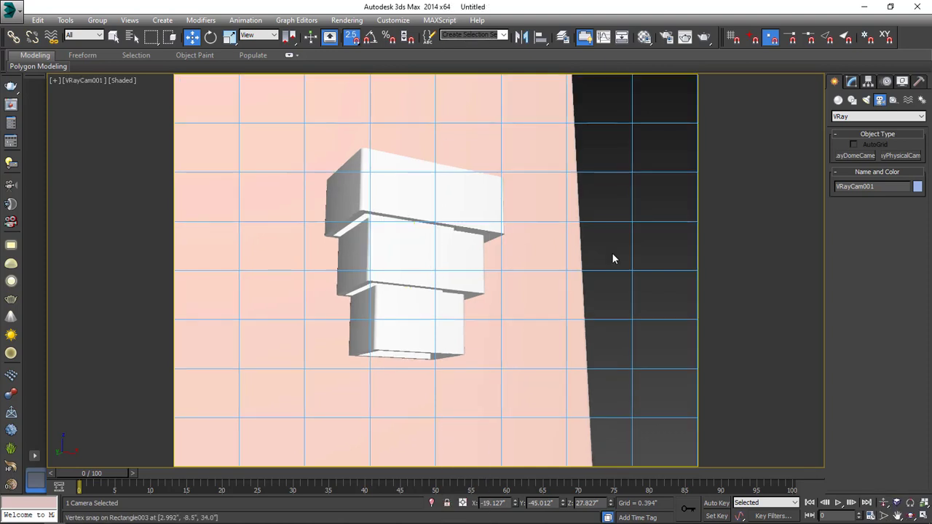
# Select the V-Ray camera in the Left view and set its film gate to 50 mm.
pyautogui.hotkey('alt', 'w')
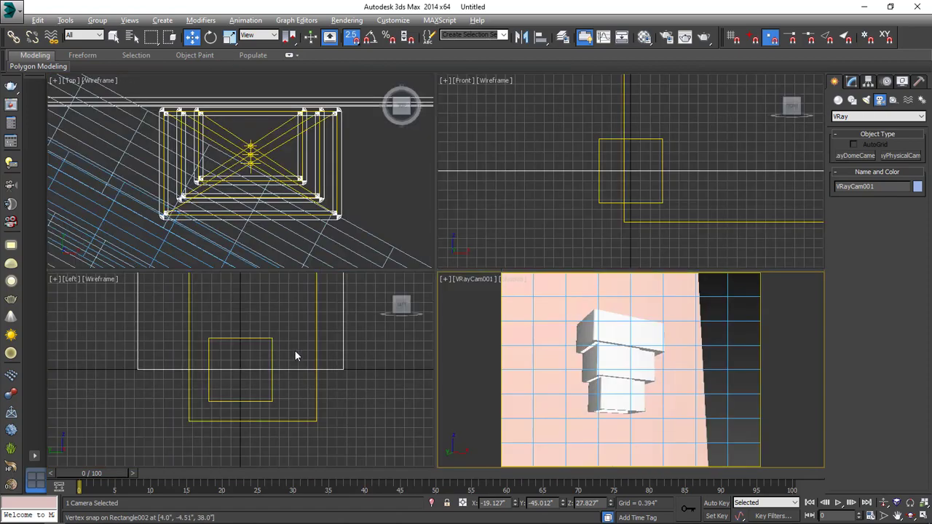
pyautogui.hotkey('alt', 'w')
pyautogui.scroll(-6, 417, 350)
pyautogui.click(380, 361)
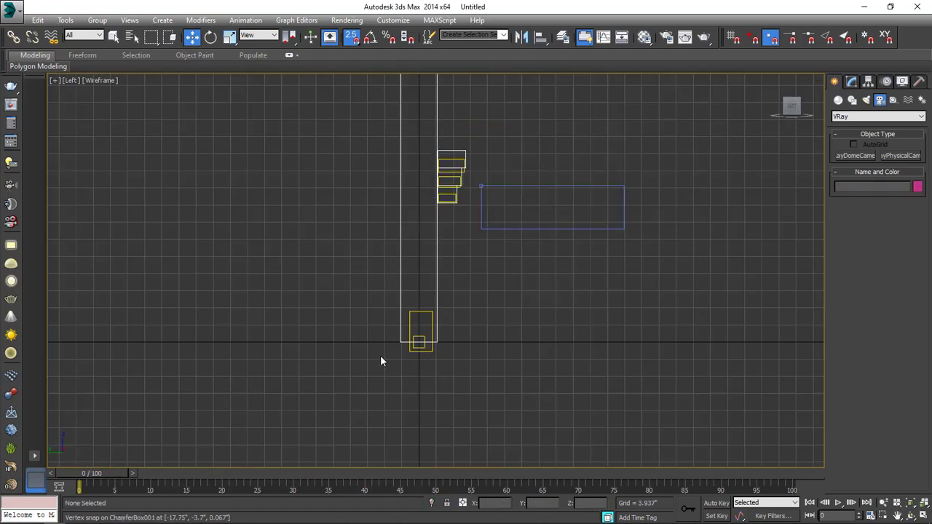
pyautogui.scroll(-2, 381, 355)
pyautogui.scroll(4, 479, 281)
pyautogui.click(564, 307)
pyautogui.scroll(1, 559, 335)
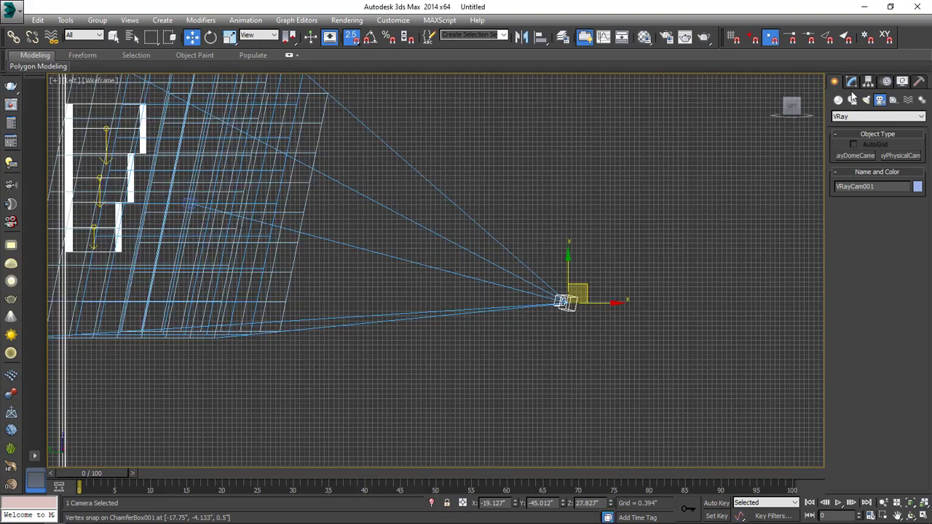
pyautogui.click(851, 82)
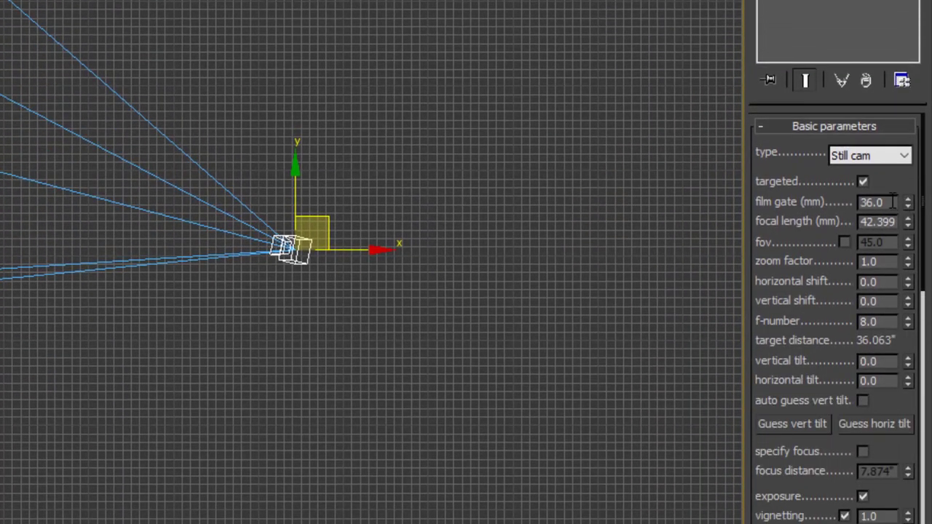
pyautogui.doubleClick(892, 201)
pyautogui.write('50')
pyautogui.press('Return')
# Set the V-Ray camera's focal length to 100 mm.
pyautogui.doubleClick(880, 222)
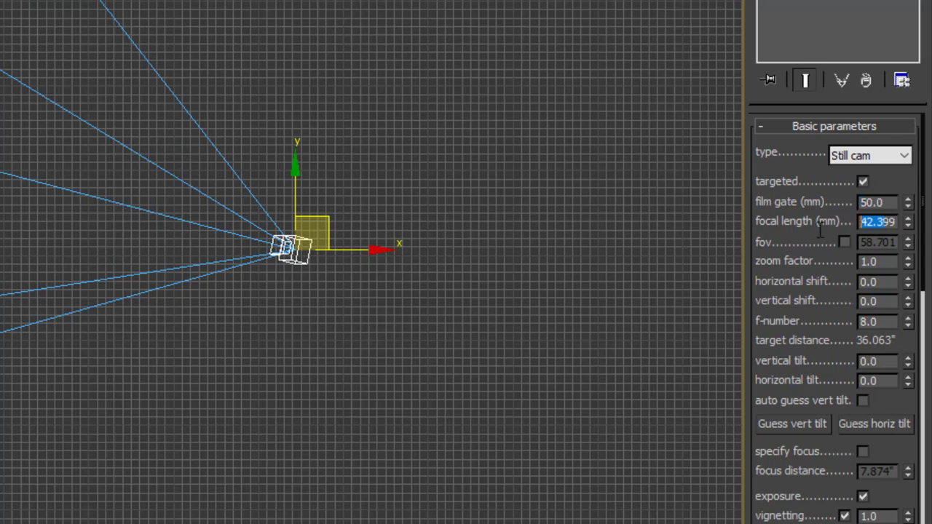
pyautogui.write('99')
pyautogui.moveTo(881, 223); pyautogui.dragTo(723, 235)
pyautogui.write('105')
pyautogui.press('Return')
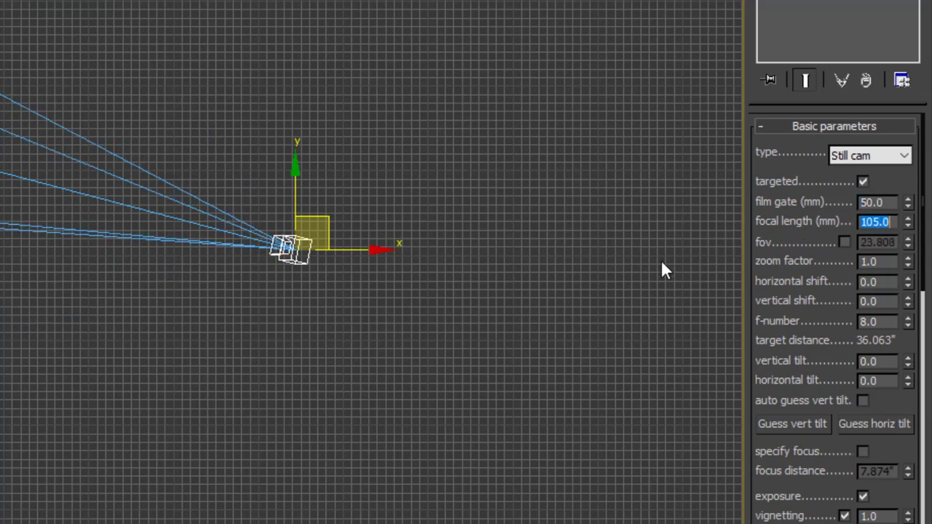
pyautogui.write('100')
pyautogui.press('Return')
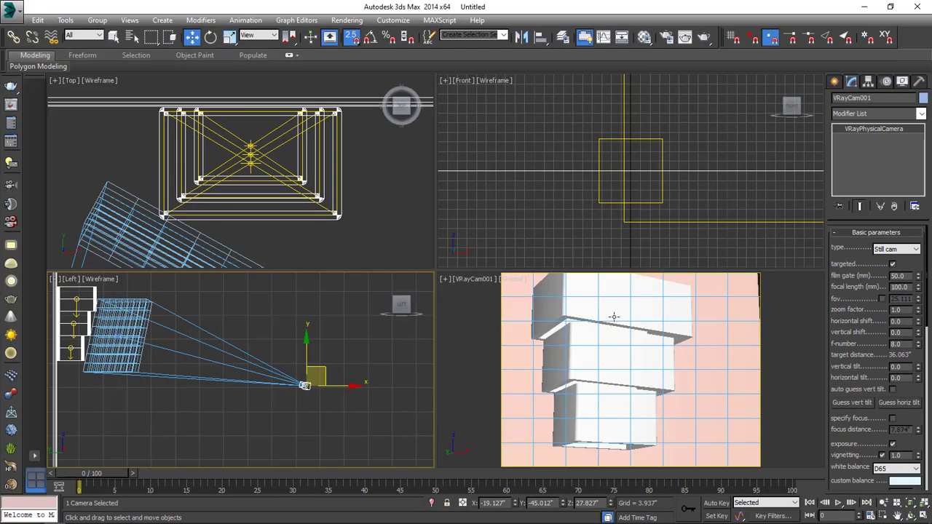
# In the maximized camera view, dolly the camera back to a target distance of about 58 inches and orbit it slightly around the frames.
pyautogui.rightClick(613, 315)
pyautogui.hotkey('alt', 'w')
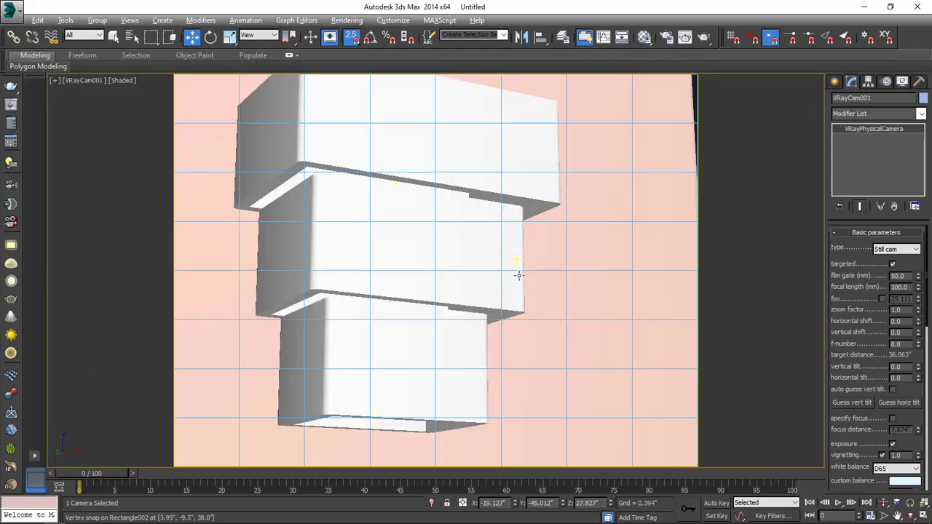
pyautogui.click(883, 503)
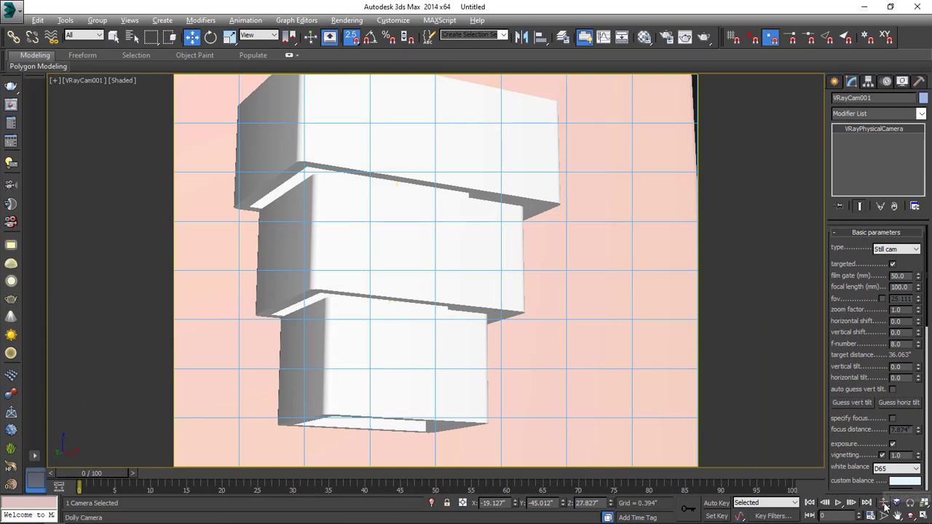
pyautogui.moveTo(386, 244); pyautogui.dragTo(383, 277)
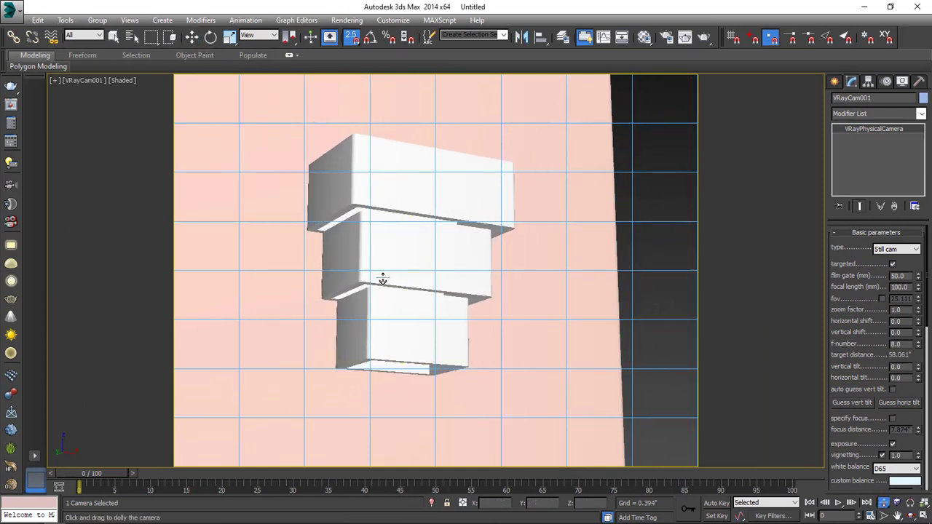
pyautogui.hotkey('ctrl', 'r')
pyautogui.moveTo(418, 247); pyautogui.dragTo(417, 253)
pyautogui.rightClick(418, 254)
pyautogui.moveTo(449, 272); pyautogui.dragTo(444, 281, button='middle')
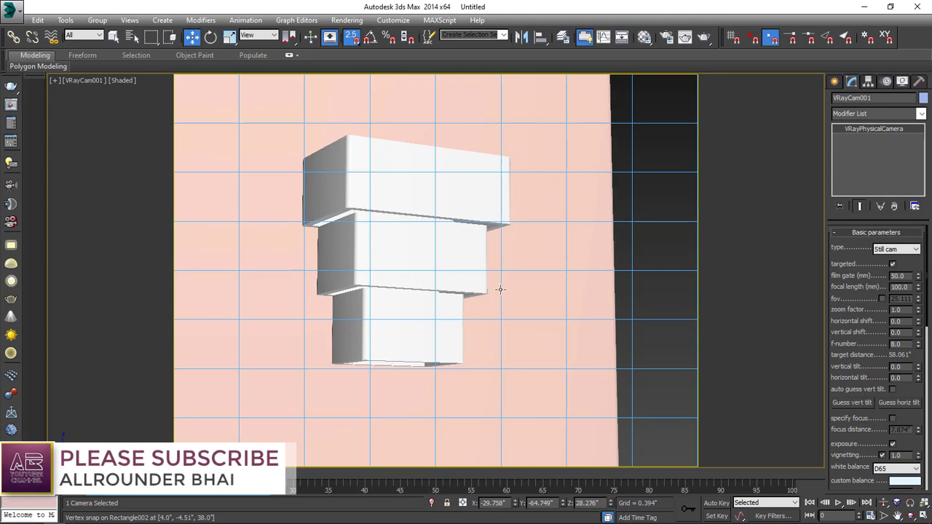
# Deselect the camera and set the render output size to 2000 by 2000 pixels in the render setup.
pyautogui.click(663, 347)
pyautogui.press('F10')
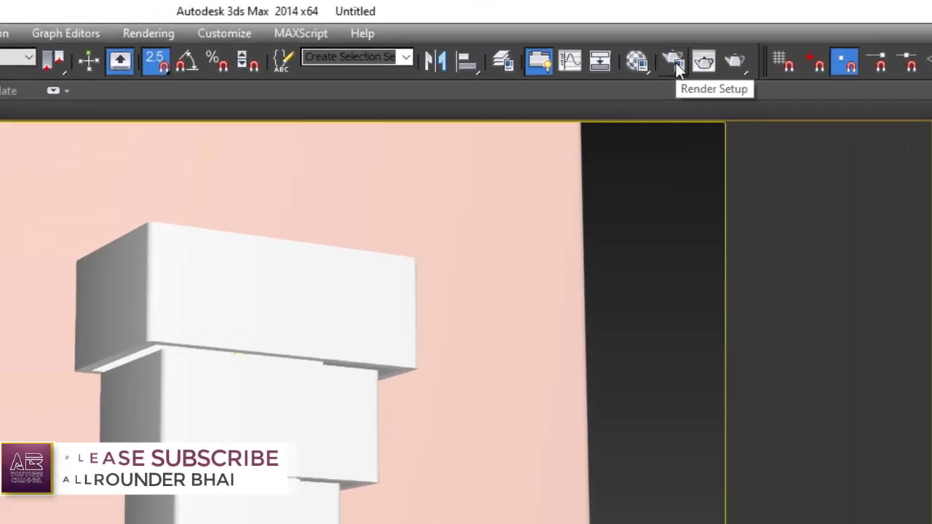
pyautogui.click(676, 66)
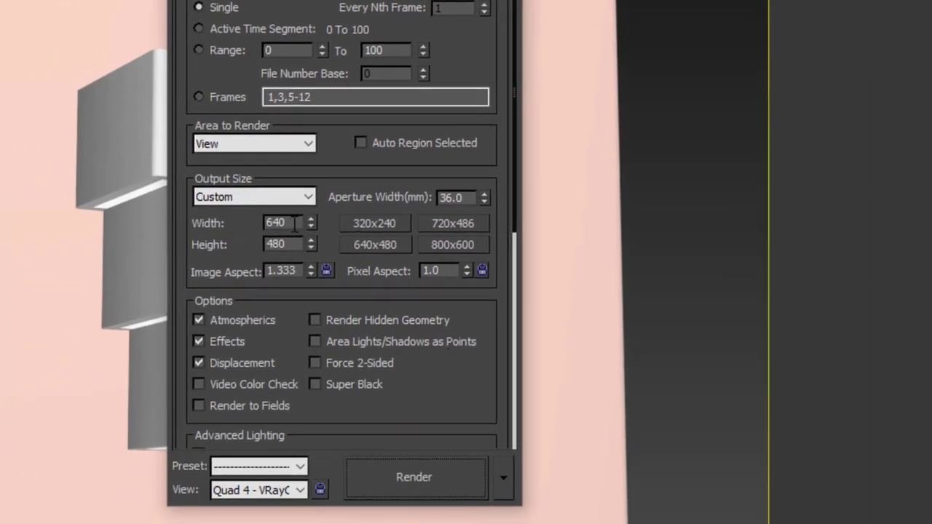
pyautogui.moveTo(291, 224); pyautogui.dragTo(216, 220)
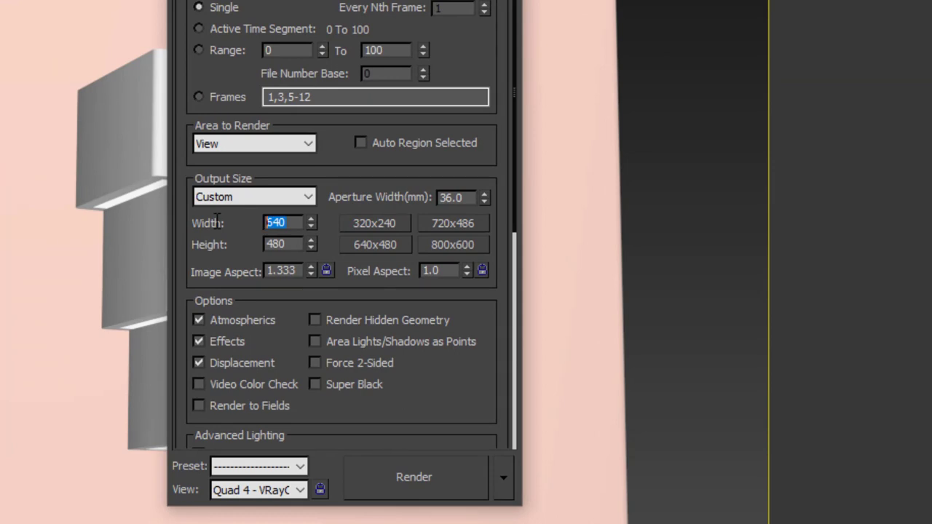
pyautogui.write('2000')
pyautogui.press('Tab')
pyautogui.write('2000')
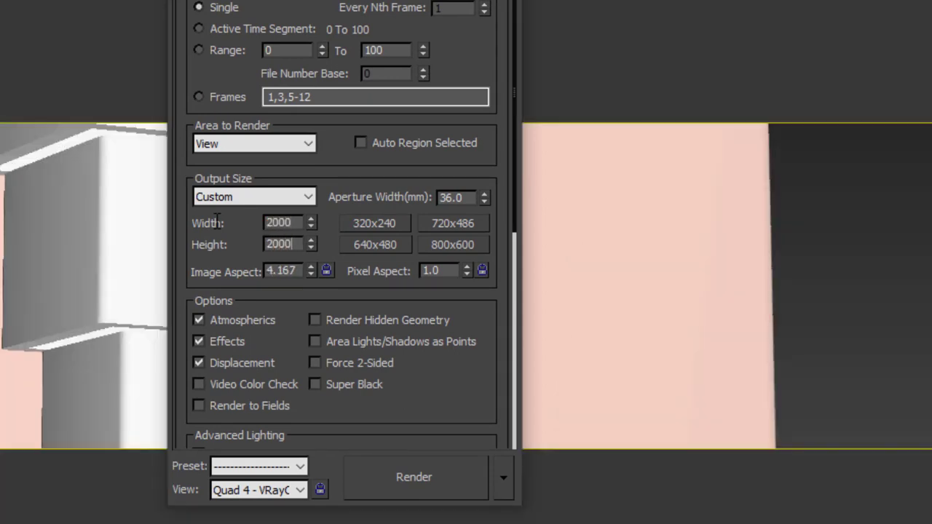
pyautogui.press('Return')
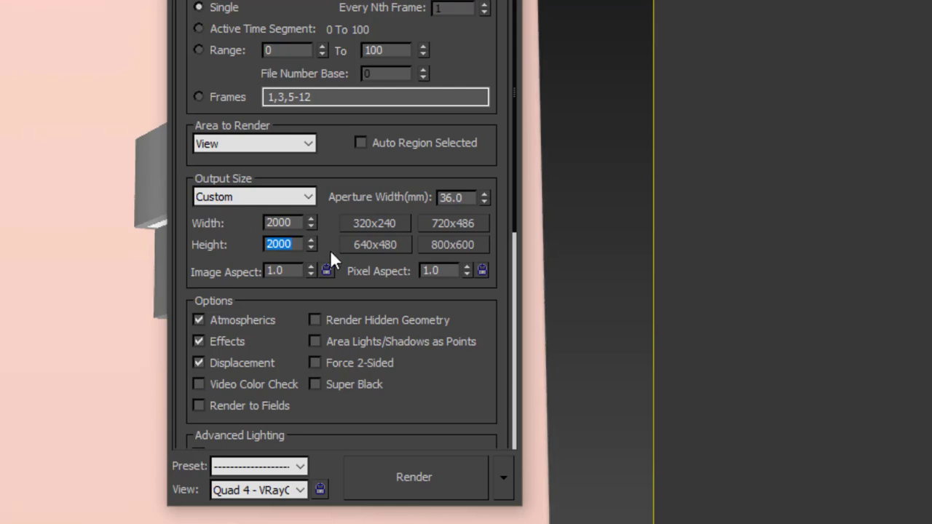
# Check the assigned renderers and review the alternatives available for production rendering without changing the assignment.
pyautogui.click(348, 362)
pyautogui.moveTo(507, 404); pyautogui.dragTo(507, 4)
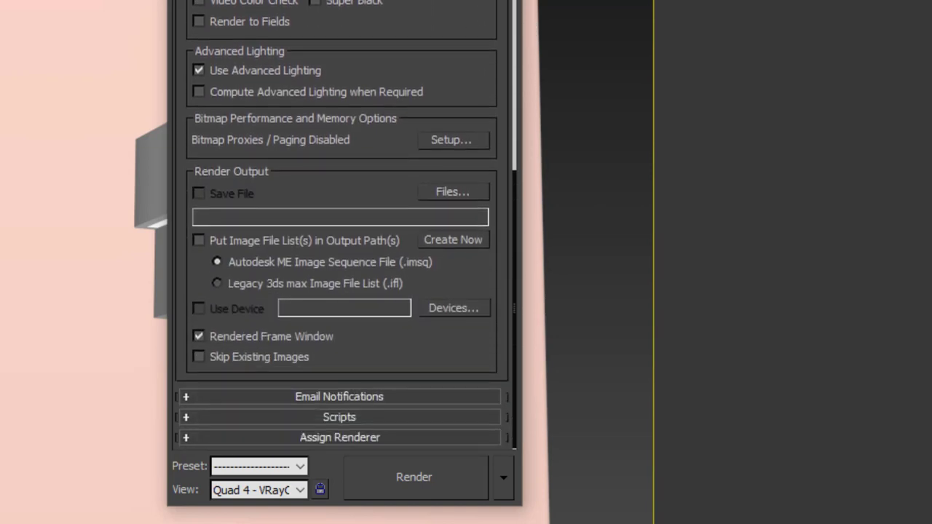
pyautogui.click(426, 437)
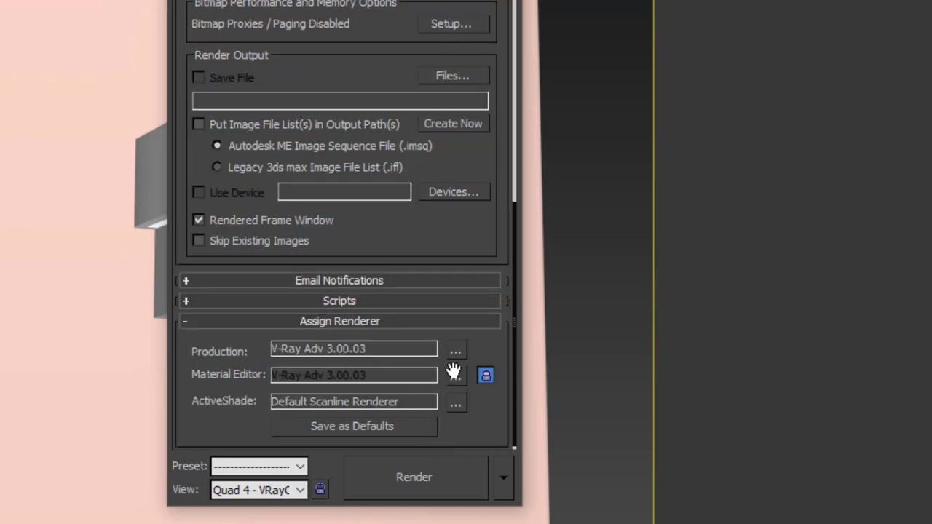
pyautogui.moveTo(487, 346); pyautogui.dragTo(486, 306)
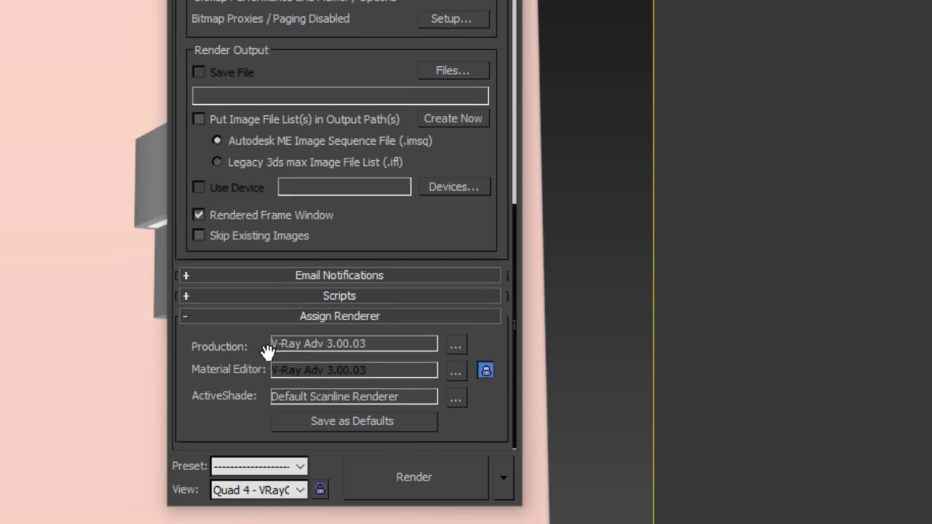
pyautogui.click(455, 344)
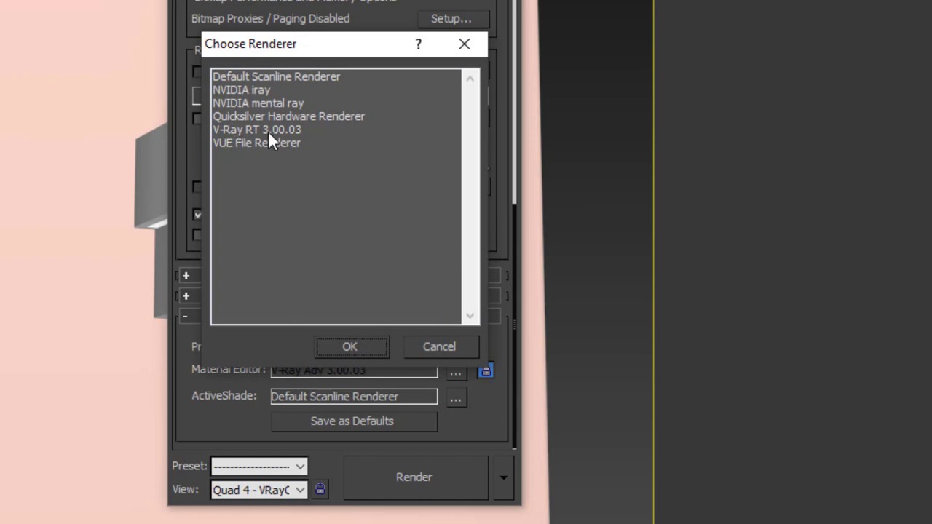
pyautogui.click(449, 349)
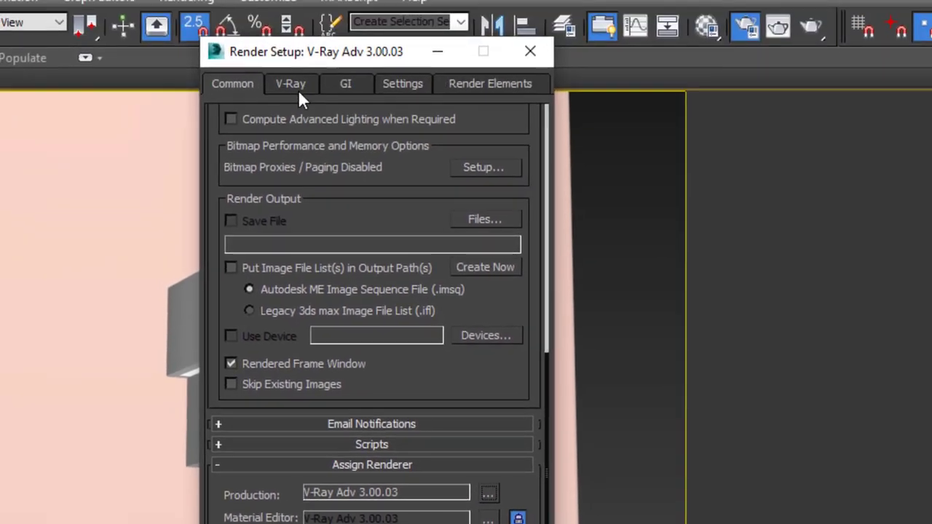
# Enable V-Ray global illumination and set its secondary engine to Light cache.
pyautogui.click(294, 84)
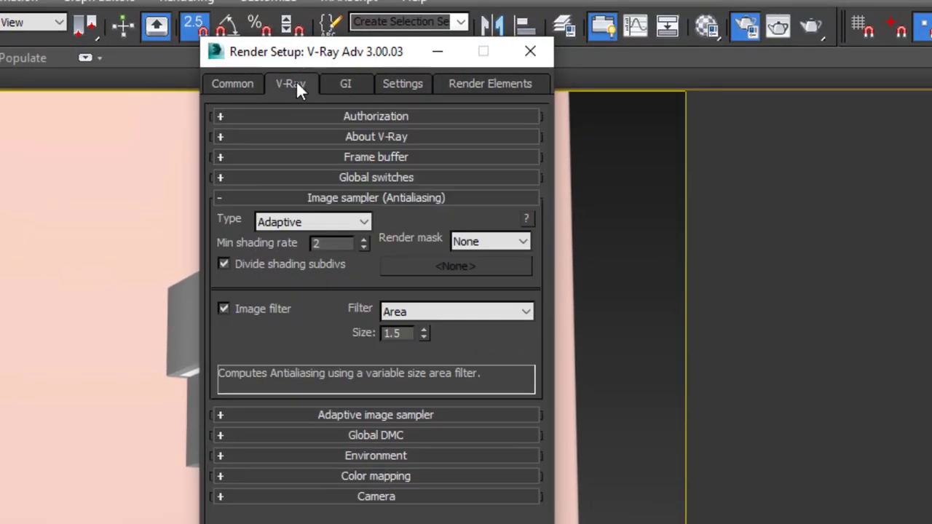
pyautogui.click(356, 81)
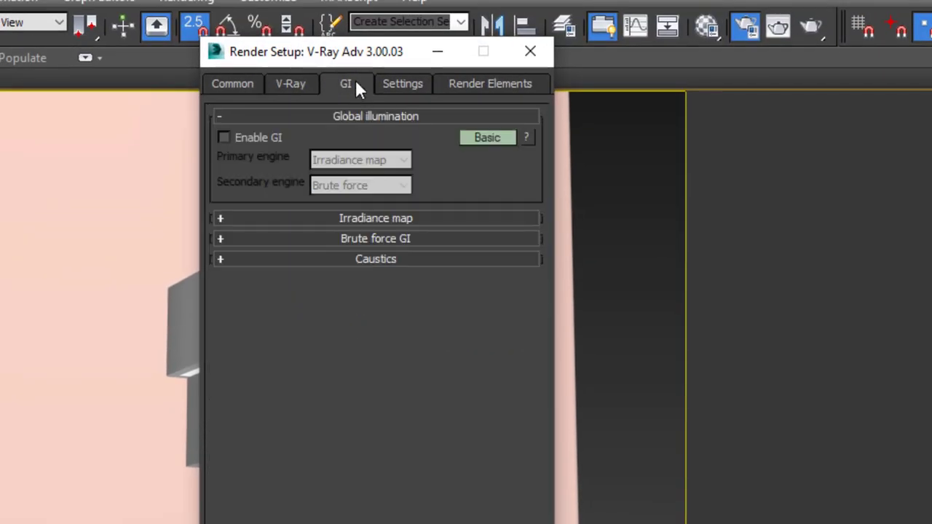
pyautogui.click(258, 137)
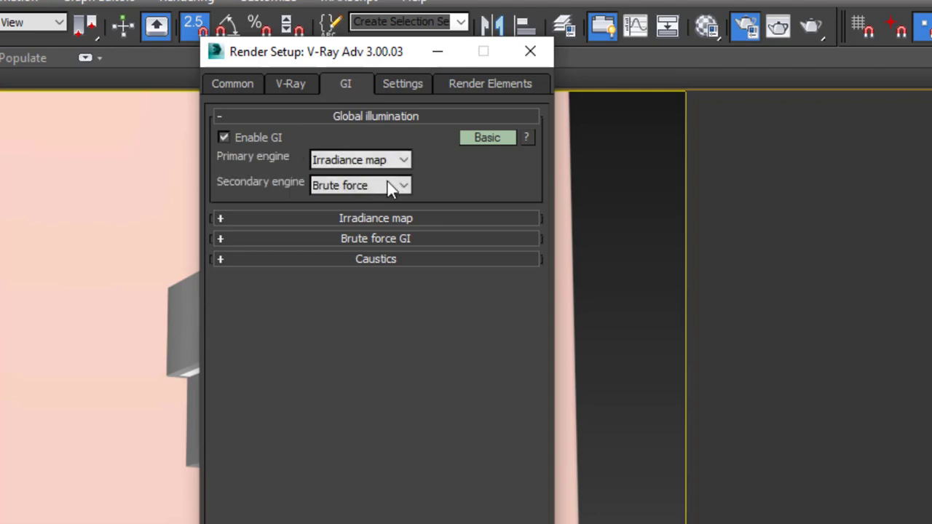
pyautogui.click(390, 186)
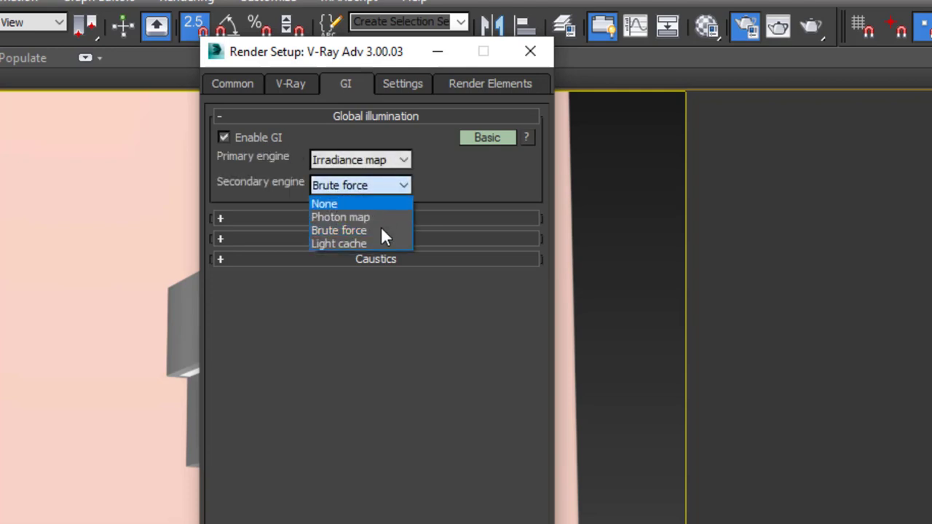
pyautogui.click(378, 248)
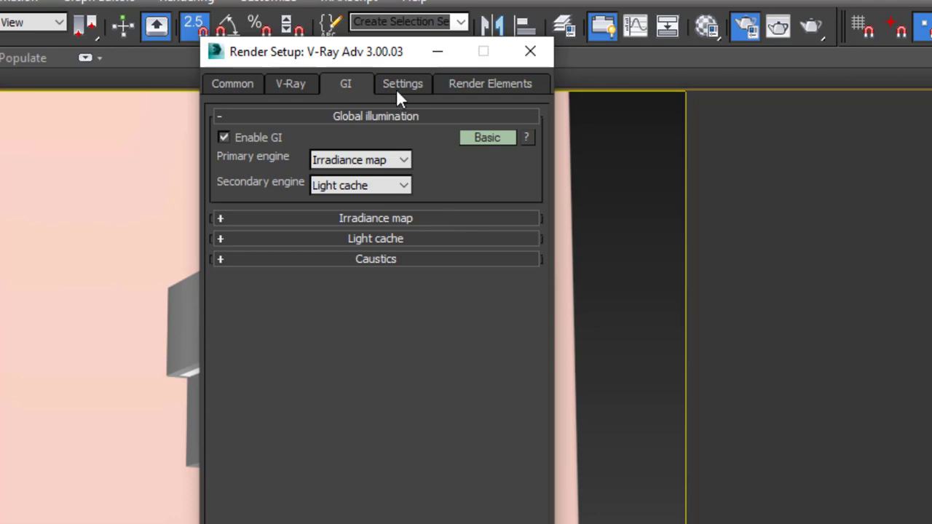
# Set the irradiance map's current preset to Low and collapse its settings.
pyautogui.click(415, 218)
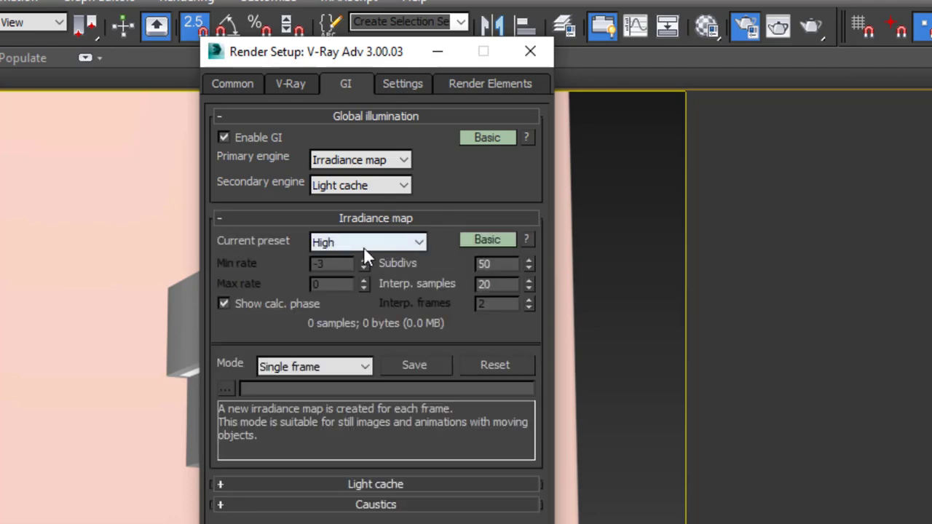
pyautogui.click(395, 242)
pyautogui.click(367, 289)
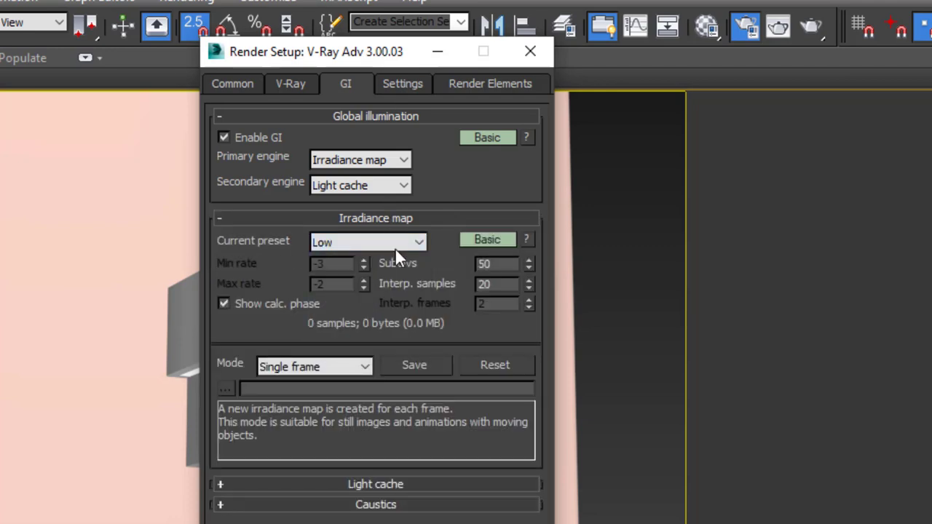
pyautogui.click(404, 221)
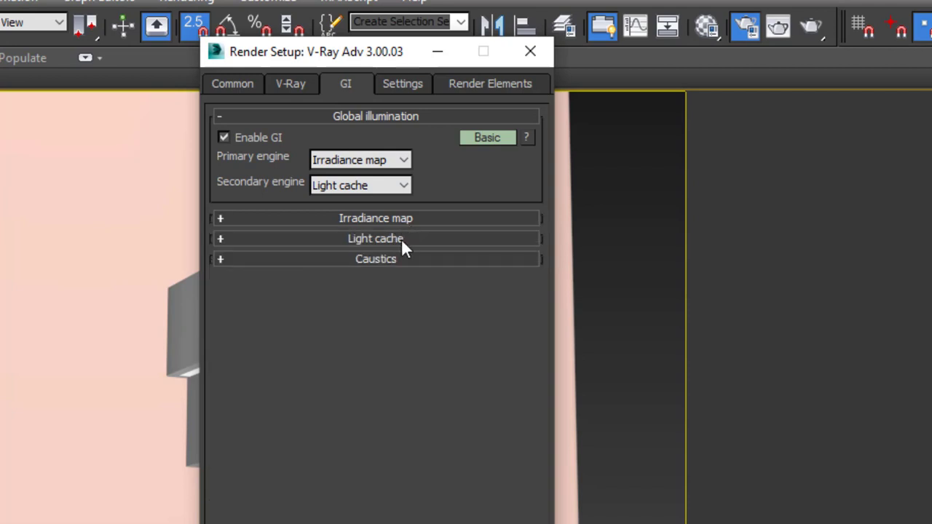
# Set the V-Ray bucket width to 64 and the dynamic memory limit to 7000 MB, and close the render setup.
pyautogui.click(408, 84)
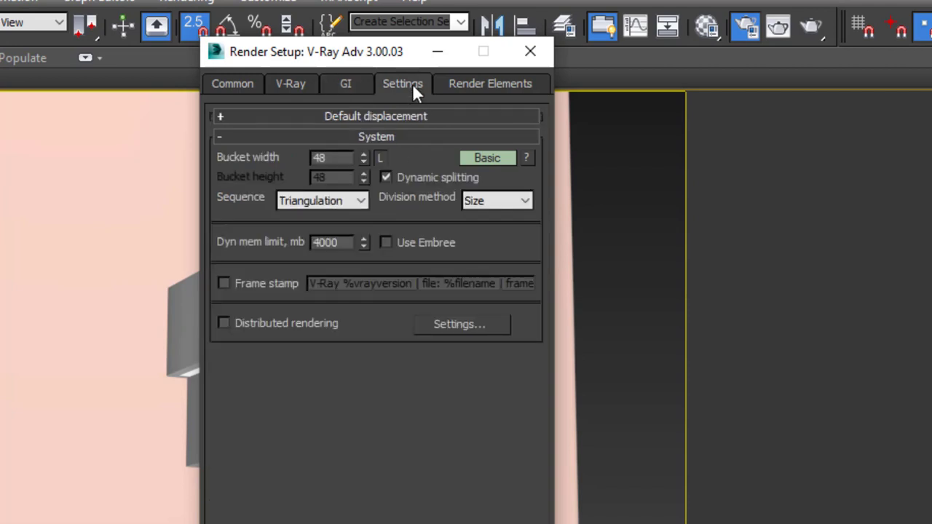
pyautogui.doubleClick(338, 158)
pyautogui.write('64')
pyautogui.press('Return')
pyautogui.doubleClick(345, 245)
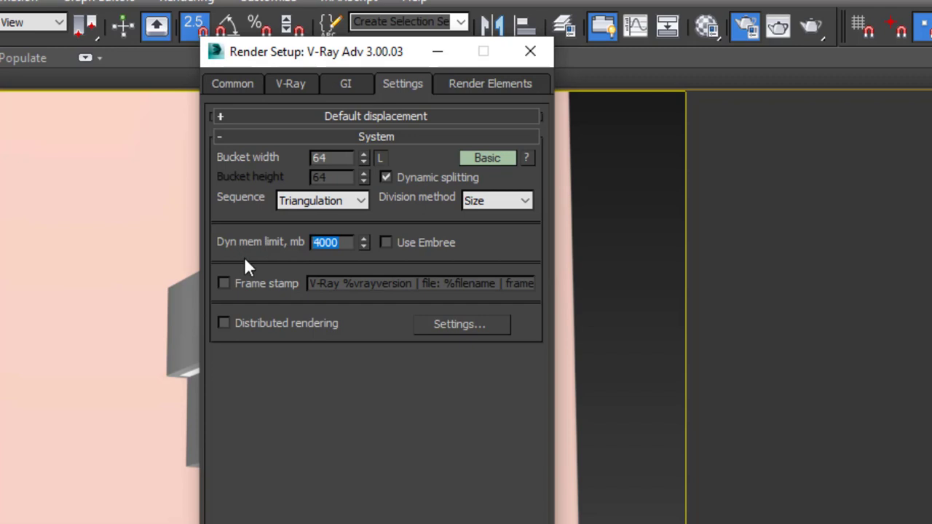
pyautogui.write('7000')
pyautogui.press('Return')
pyautogui.click(348, 84)
pyautogui.click(292, 81)
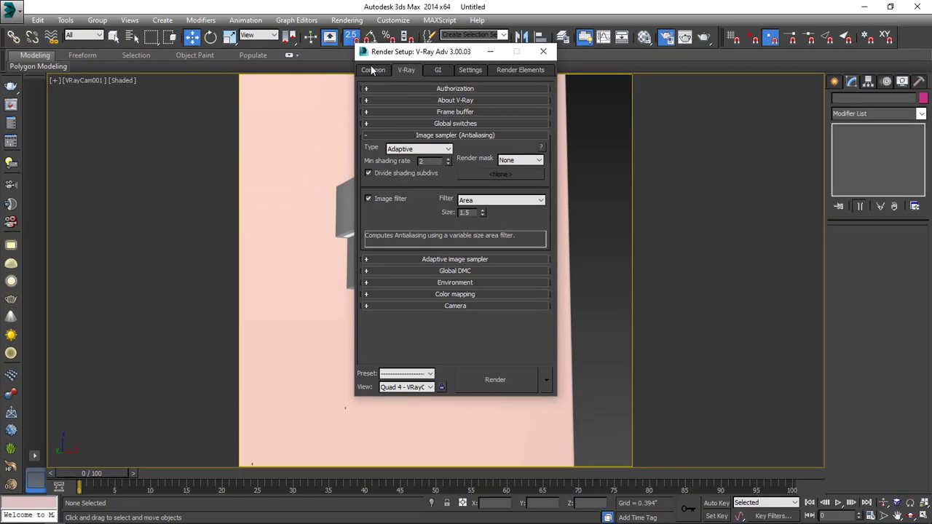
pyautogui.click(373, 69)
pyautogui.click(543, 51)
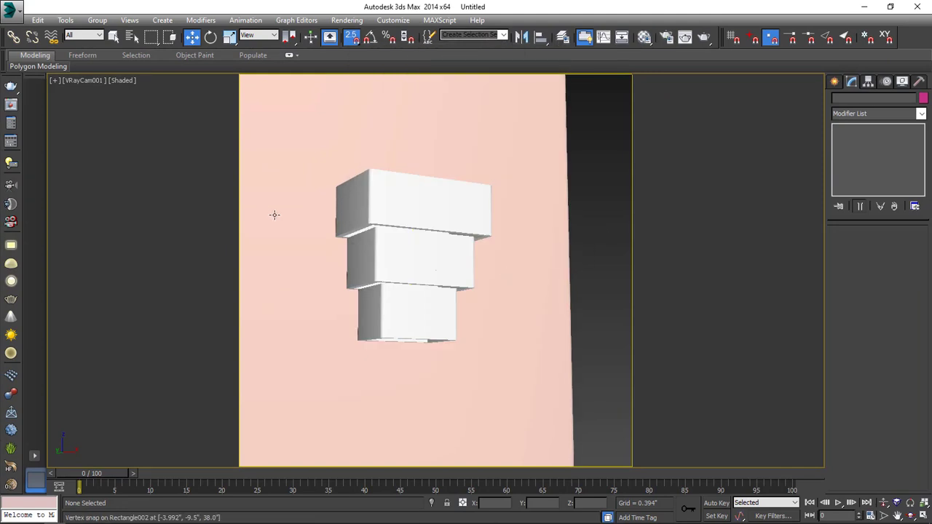
# Select the V-Ray sun in the maximized Top view and set its intensity multiplier to 0.08.
pyautogui.hotkey('alt', 'w')
pyautogui.hotkey('alt', 'w')
pyautogui.scroll(-5, 415, 243)
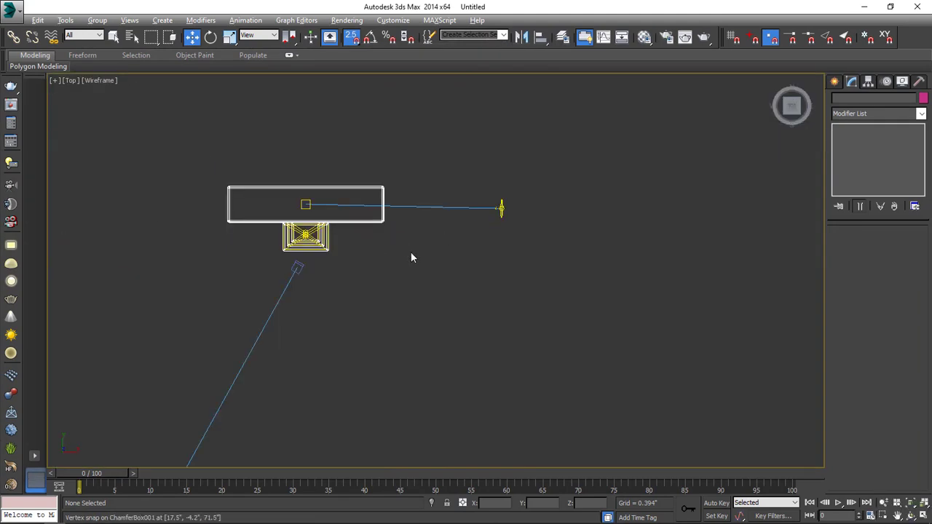
pyautogui.scroll(-1, 463, 239)
pyautogui.scroll(3, 463, 238)
pyautogui.click(573, 217)
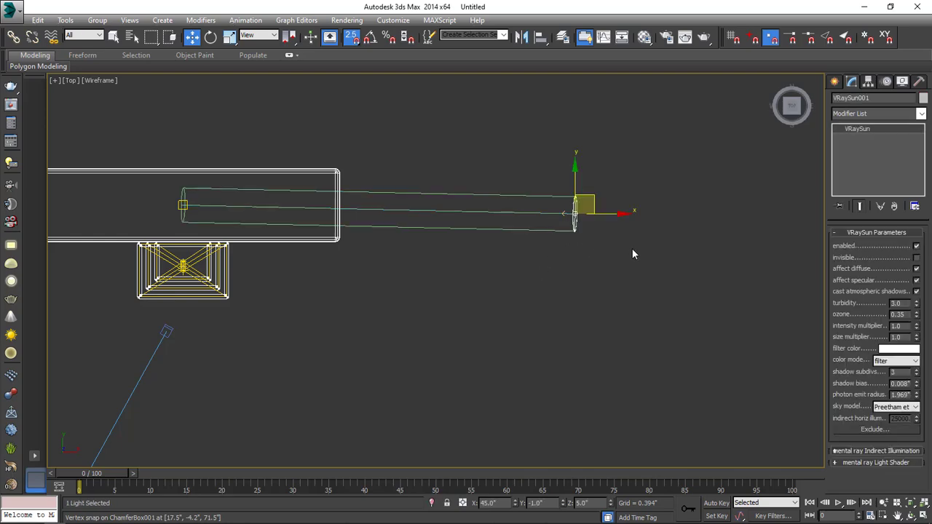
pyautogui.scroll(4, 604, 262)
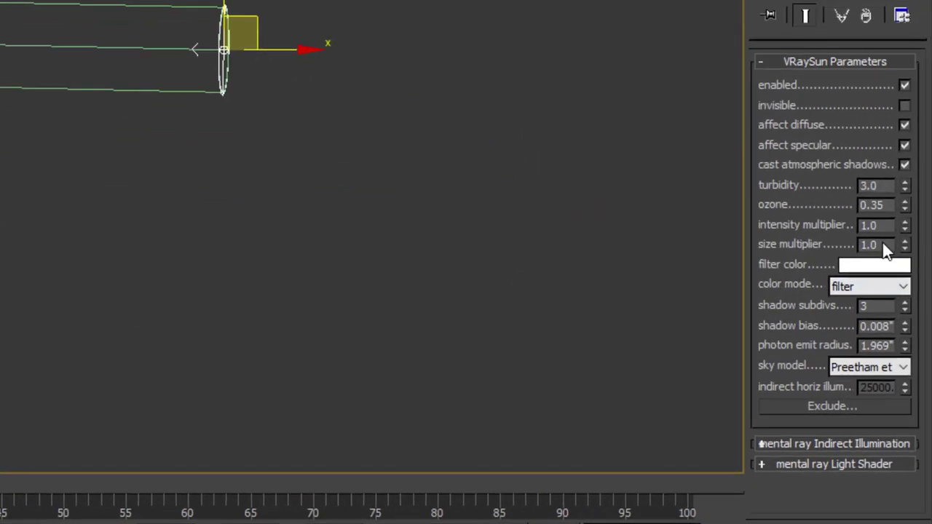
pyautogui.doubleClick(884, 246)
pyautogui.hotkey('shift', 'Tab')
pyautogui.write('0.08')
pyautogui.press('Return')
# Set the V-Ray sun's size multiplier to 8.
pyautogui.doubleClick(884, 246)
pyautogui.write('8')
pyautogui.press('Return')
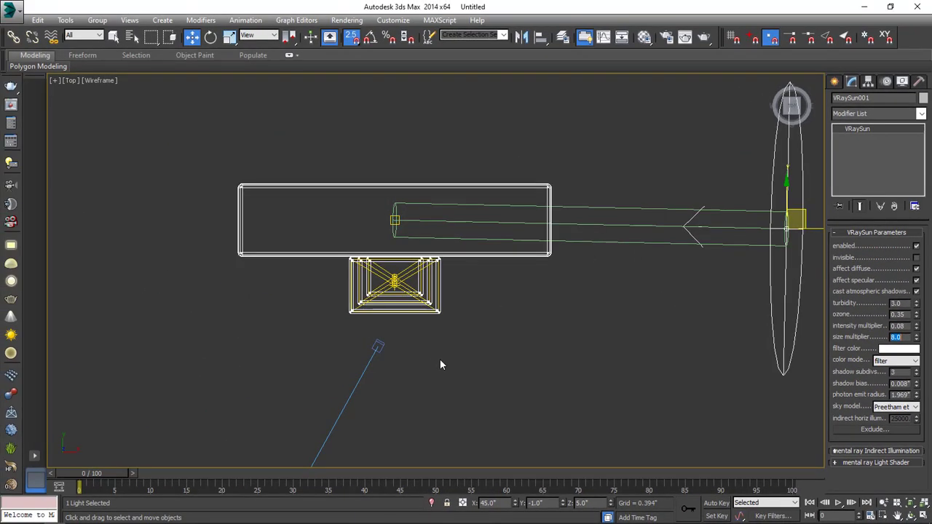
# Select the V-Ray physical camera in the Top view and set its f-number to 4.
pyautogui.click(121, 295)
pyautogui.scroll(-5, 123, 294)
pyautogui.scroll(5, 30, 417)
pyautogui.scroll(-3, 50, 201)
pyautogui.moveTo(414, 345); pyautogui.dragTo(224, 399)
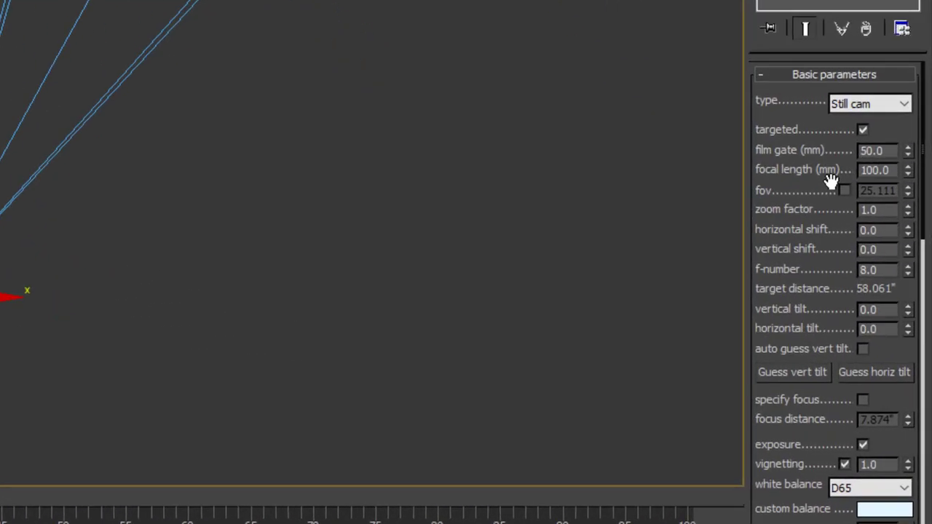
pyautogui.moveTo(805, 255); pyautogui.dragTo(810, 146)
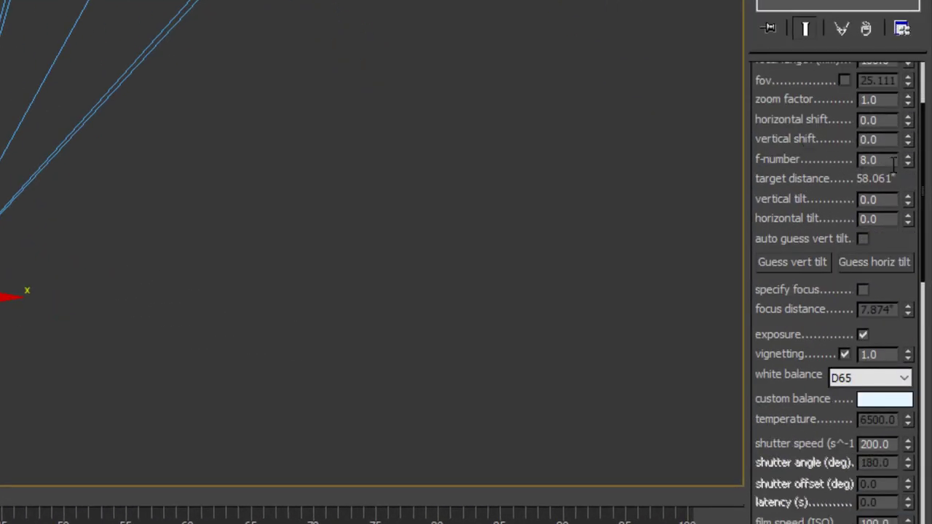
pyautogui.moveTo(893, 162); pyautogui.dragTo(778, 164)
pyautogui.write('4')
pyautogui.press('Return')
# Switch the V-Ray camera's white balance to Temperature and set the temperature to 4500.
pyautogui.moveTo(791, 168); pyautogui.dragTo(797, 0)
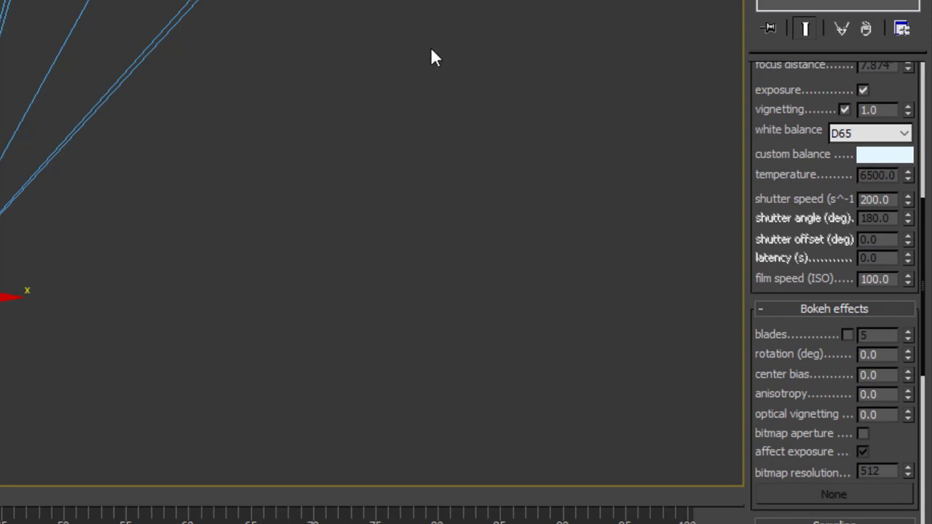
pyautogui.scroll(1, 811, 174)
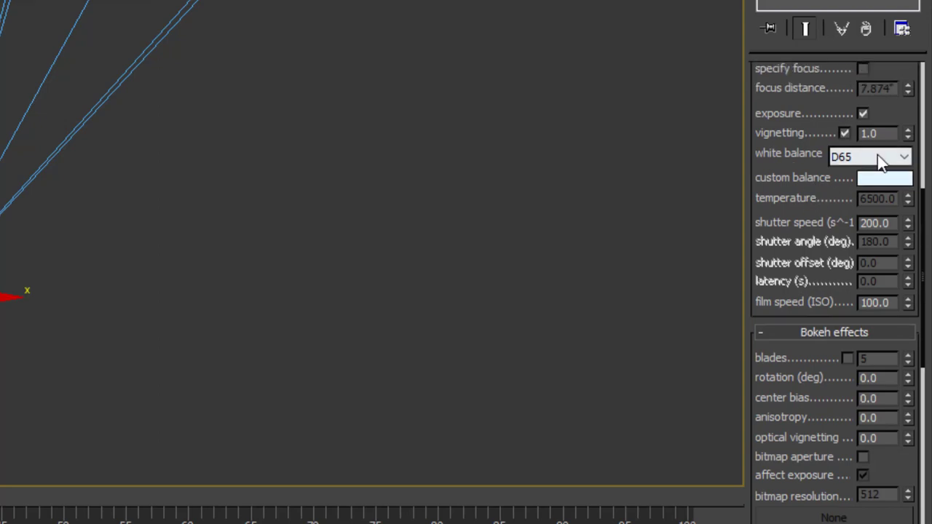
pyautogui.click(877, 156)
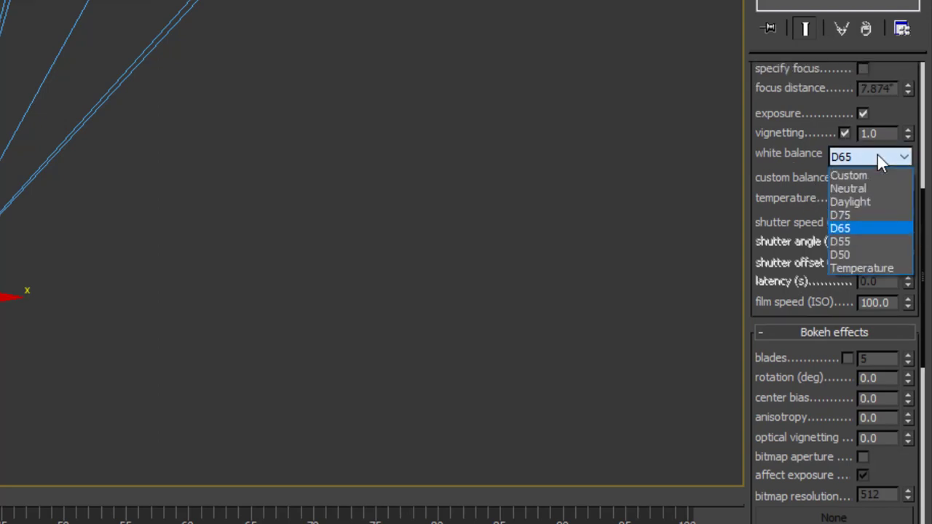
pyautogui.click(871, 267)
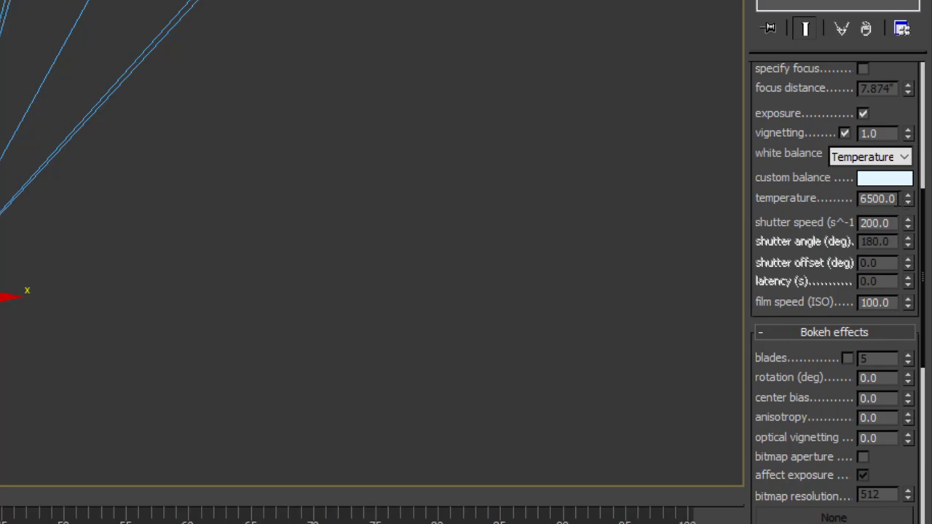
pyautogui.doubleClick(884, 198)
pyautogui.write('4500')
pyautogui.press('Return')
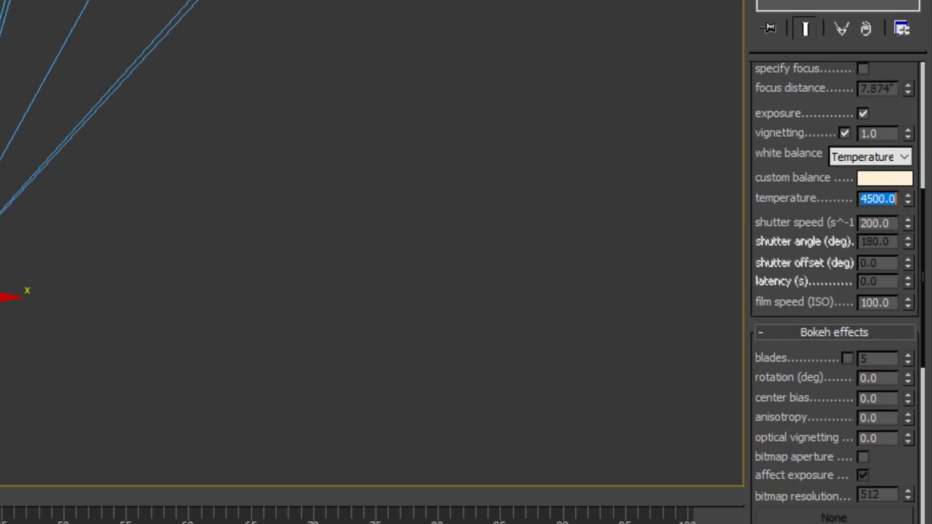
# Set the V-Ray camera's shutter speed to 100 and its film speed (ISO) to 300, and deselect the camera.
pyautogui.press('Tab')
pyautogui.write('1')
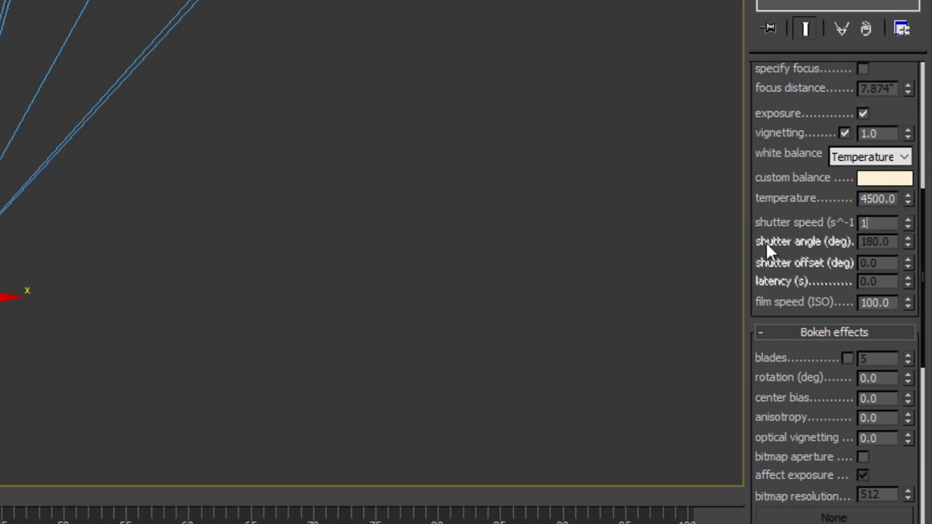
pyautogui.write('00')
pyautogui.press('Return')
pyautogui.doubleClick(893, 303)
pyautogui.write('3000')
pyautogui.press('BackSpace')
pyautogui.press('Return')
pyautogui.click(446, 241)
pyautogui.scroll(-2, 201, 245)
pyautogui.scroll(1, 187, 124)
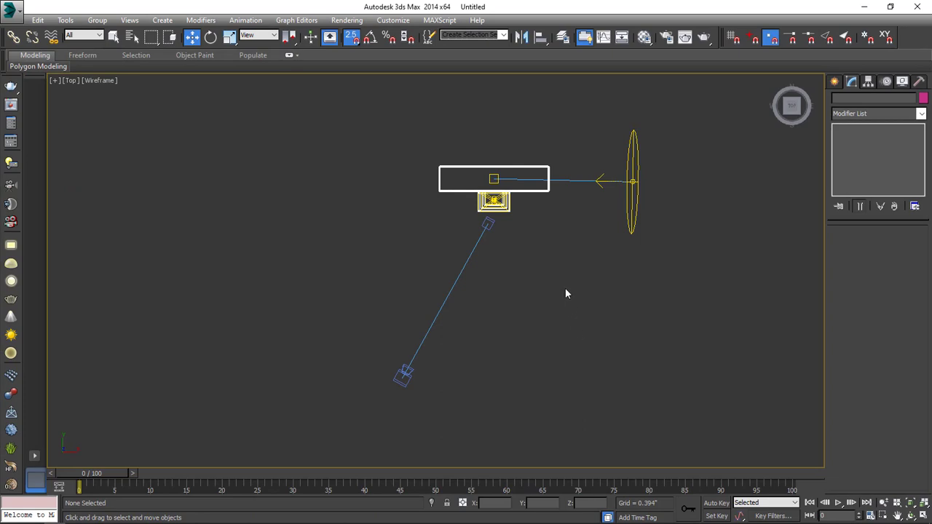
# Maximize the VRayCam001 camera view and render it with V-Ray.
pyautogui.hotkey('alt', 'w')
pyautogui.click(699, 365)
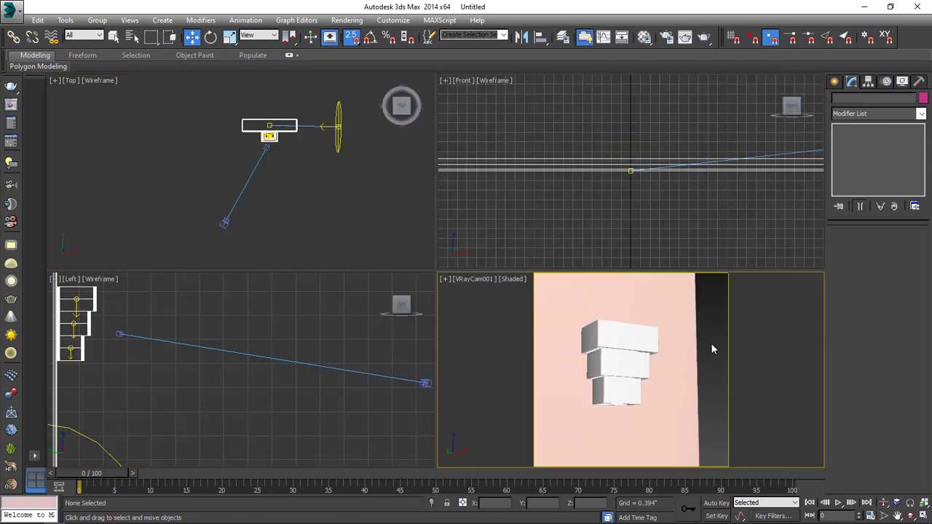
pyautogui.hotkey('alt', 'w')
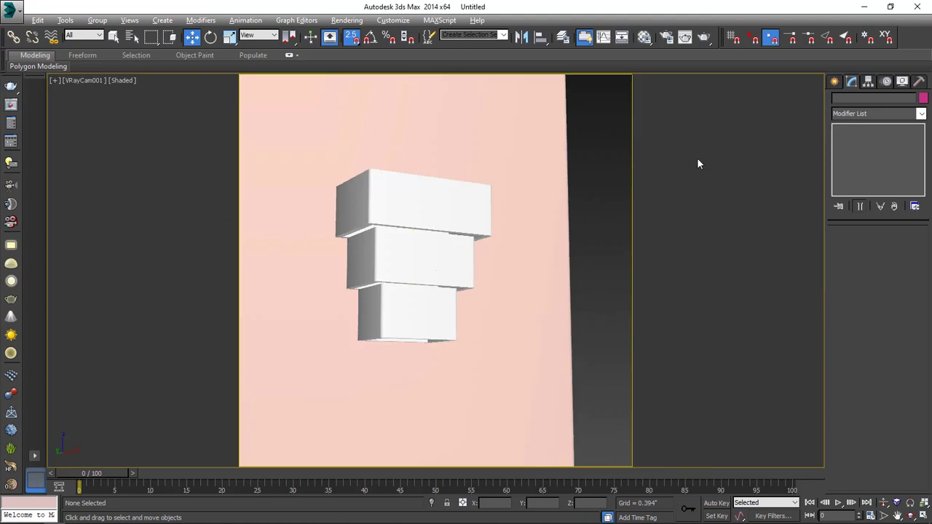
pyautogui.click(704, 40)
# Examine the wall's bump texture and the glow around the uppermost box while the image renders.
pyautogui.scroll(3, 485, 333)
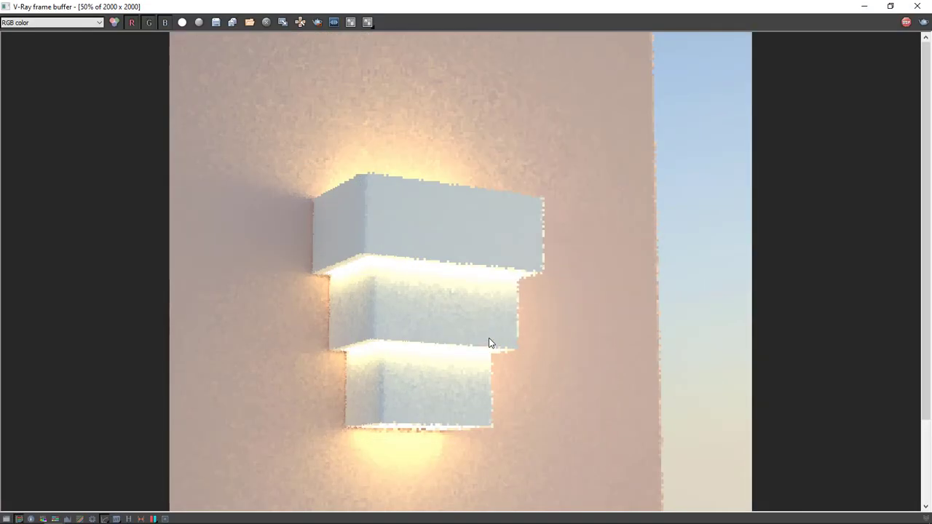
pyautogui.scroll(2, 191, 124)
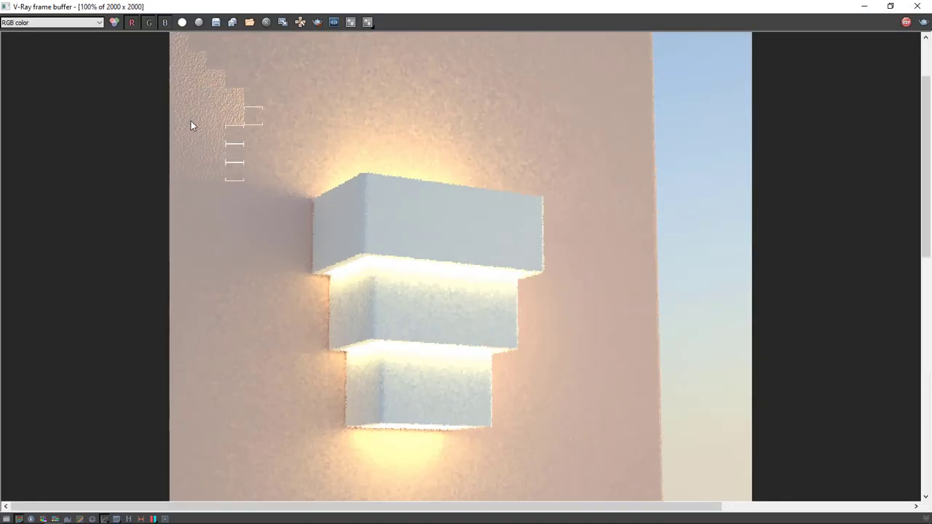
pyautogui.scroll(1, 191, 123)
pyautogui.scroll(1, 68, 148)
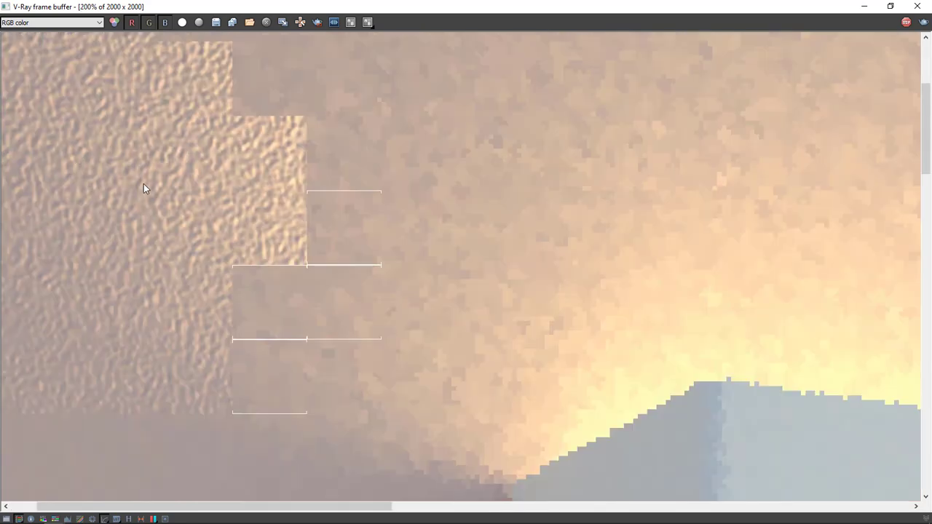
pyautogui.moveTo(144, 183); pyautogui.dragTo(329, 151, button='middle')
pyautogui.scroll(-1, 366, 200)
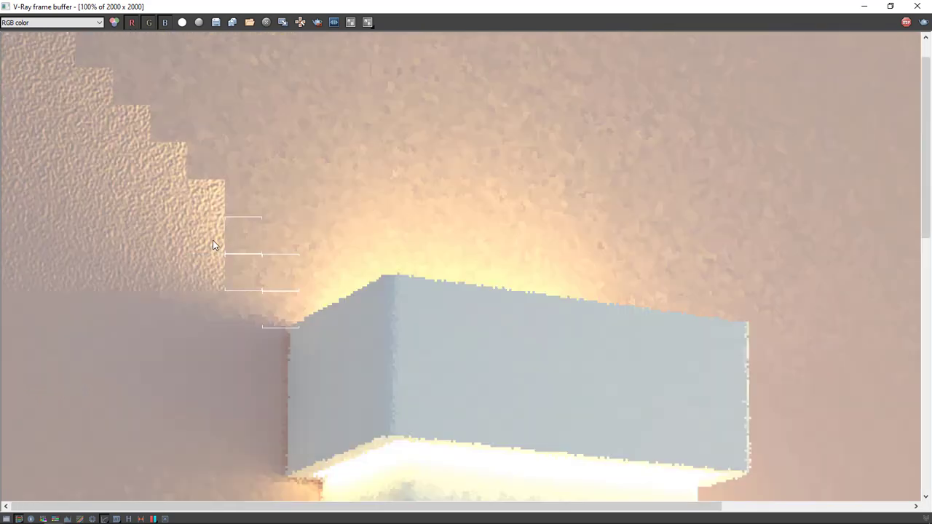
pyautogui.moveTo(212, 245); pyautogui.dragTo(239, 177, button='middle')
pyautogui.moveTo(259, 210); pyautogui.dragTo(273, 176, button='middle')
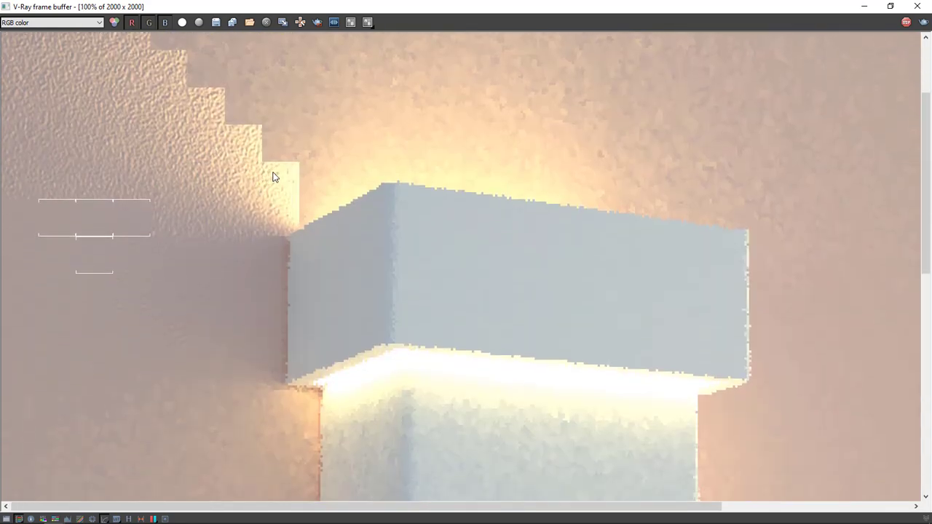
pyautogui.scroll(-1, 271, 189)
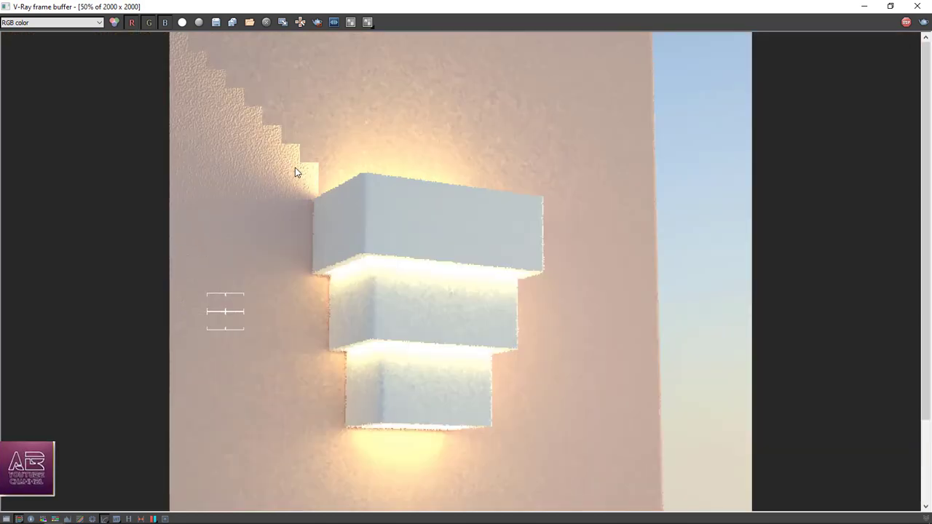
pyautogui.scroll(1, 283, 190)
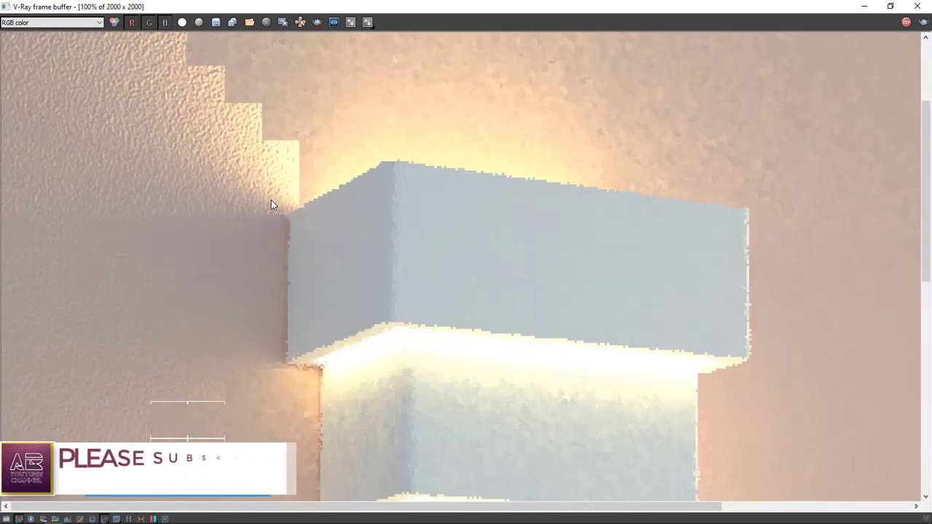
pyautogui.scroll(-1, 271, 200)
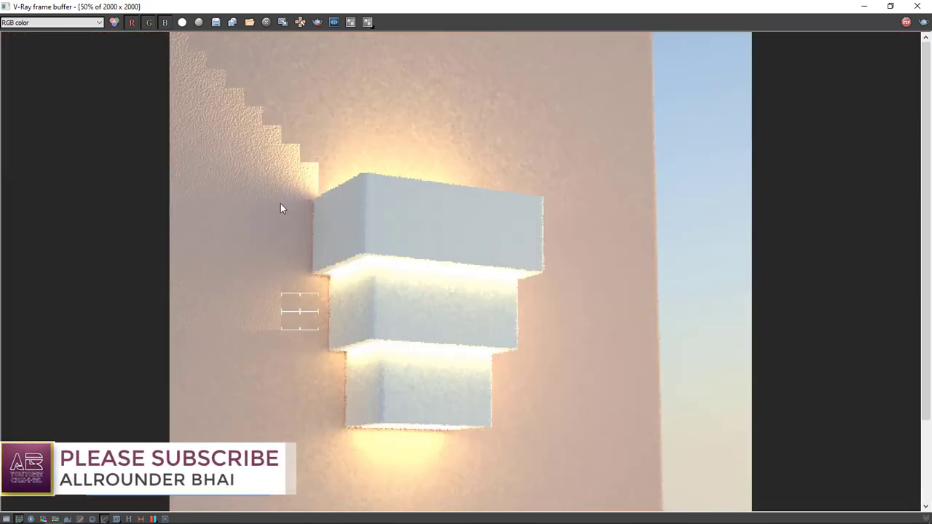
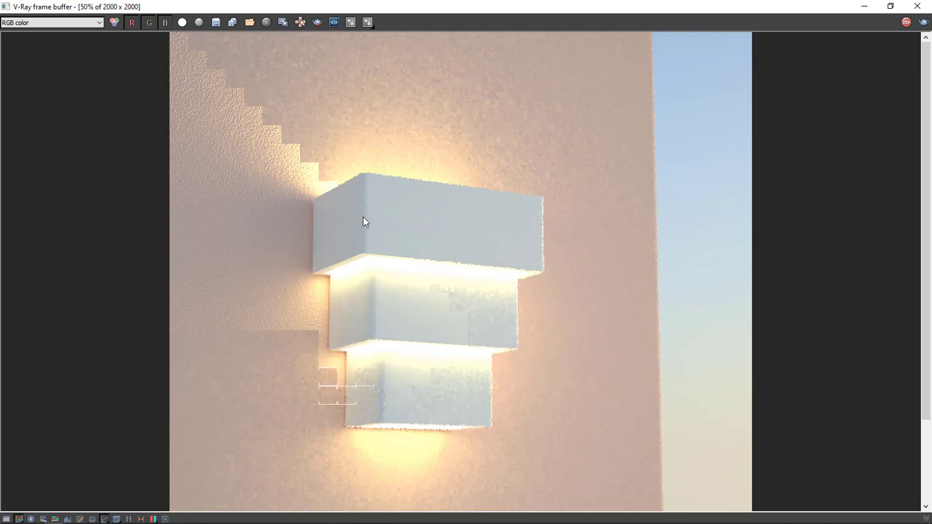
# Examine the whole render for the light between the three stepped frames, the wall surface and the sky background.
pyautogui.scroll(-1, 363, 222)
pyautogui.scroll(1, 424, 312)
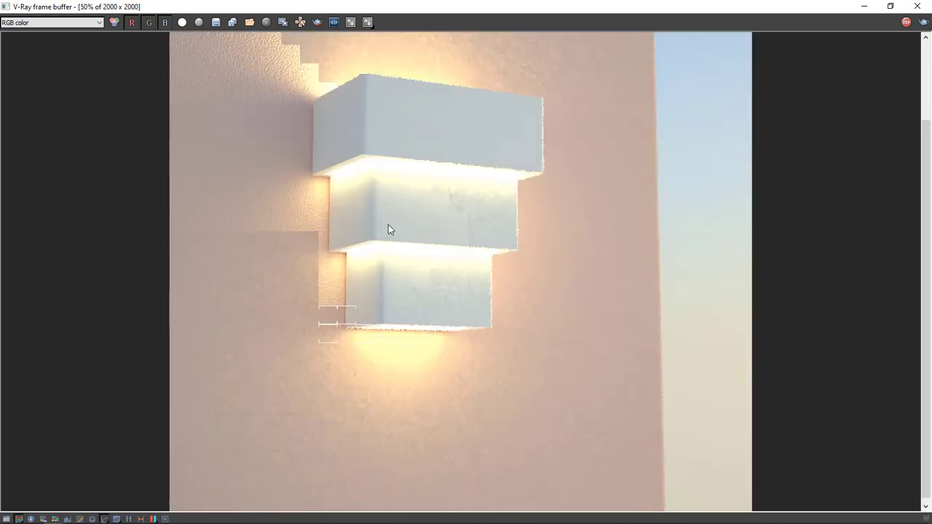
pyautogui.scroll(-1, 385, 236)
pyautogui.scroll(1, 409, 313)
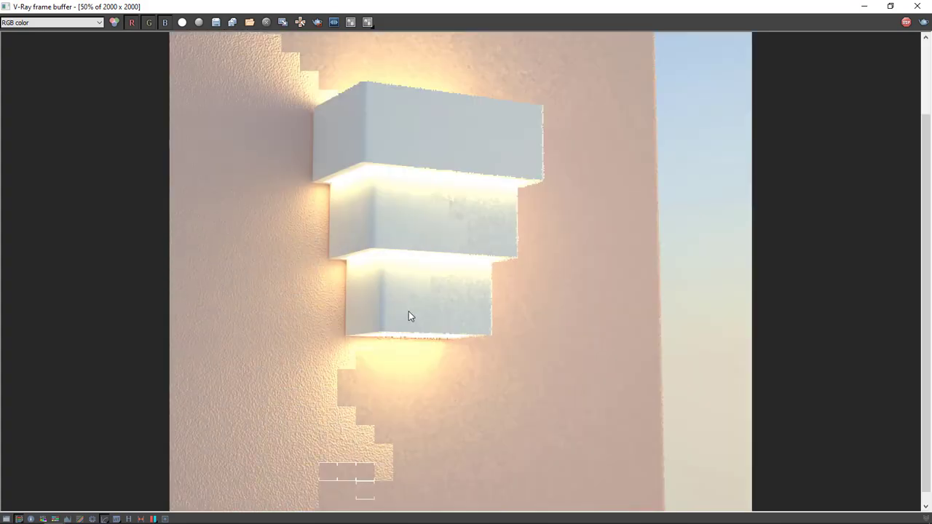
pyautogui.scroll(1, 493, 342)
pyautogui.scroll(-2, 395, 371)
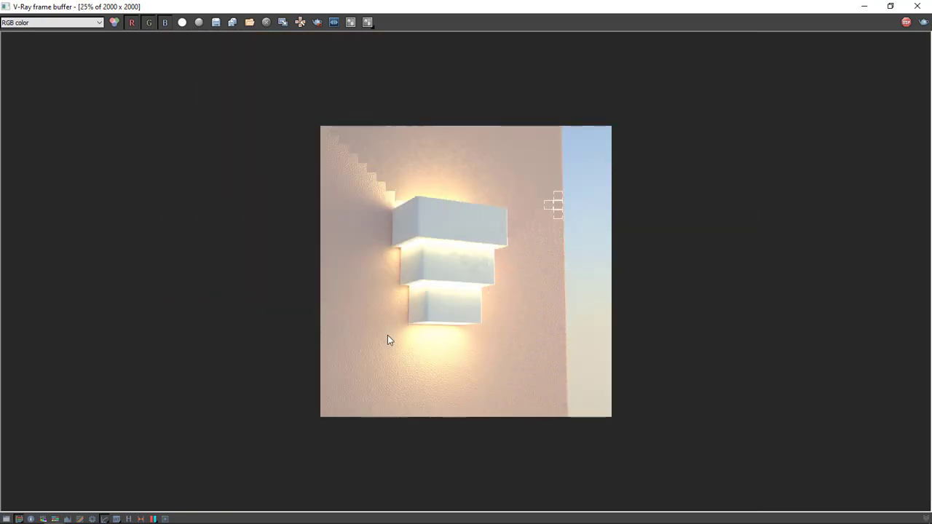
pyautogui.scroll(1, 504, 326)
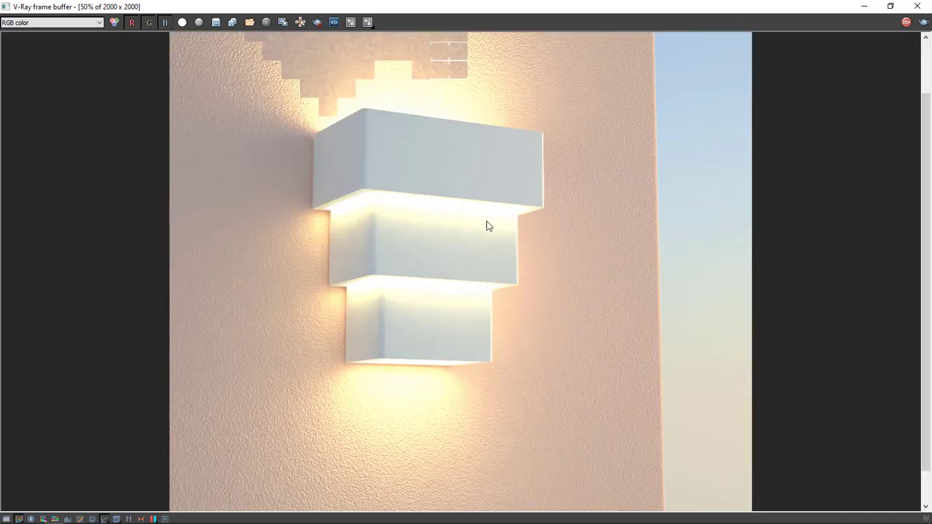
pyautogui.scroll(-1, 462, 330)
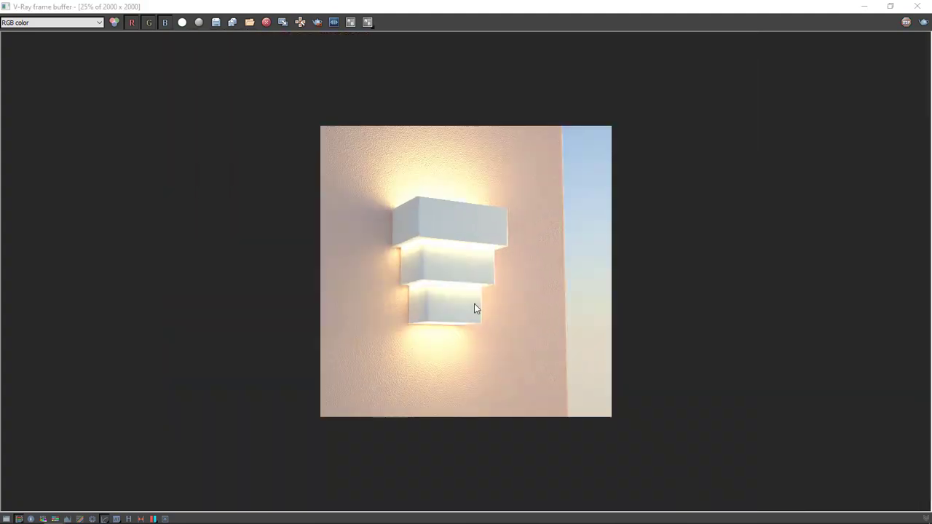
pyautogui.scroll(1, 474, 308)
pyautogui.scroll(-1, 477, 317)
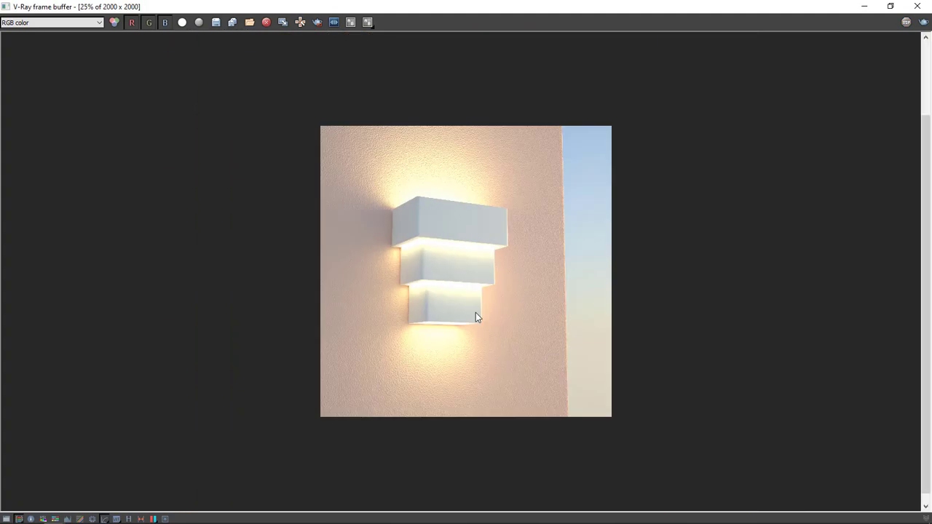
pyautogui.scroll(1, 475, 313)
pyautogui.moveTo(503, 142); pyautogui.dragTo(477, 287, button='middle')
pyautogui.moveTo(473, 356); pyautogui.dragTo(476, 333, button='middle')
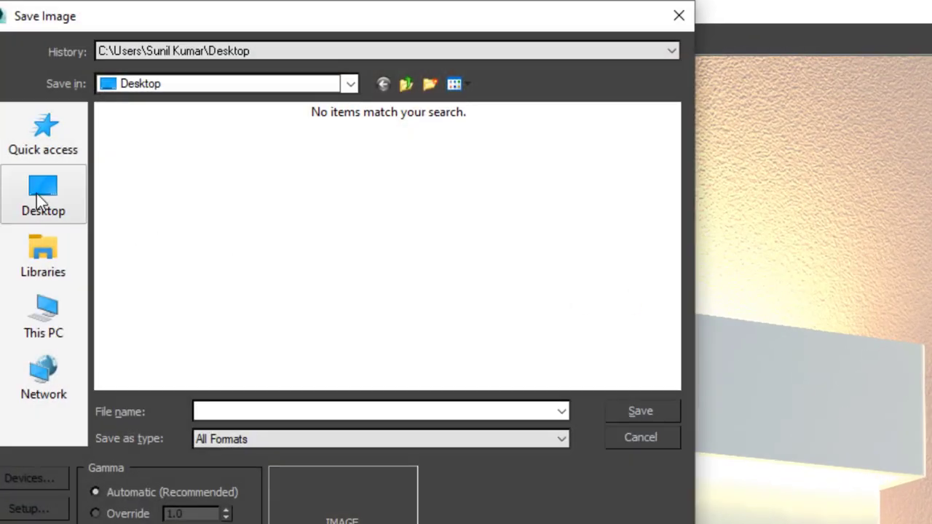
# Save the rendered image to the Desktop as a JPEG file named "render 1", accepting the JPEG settings.
pyautogui.click(40, 198)
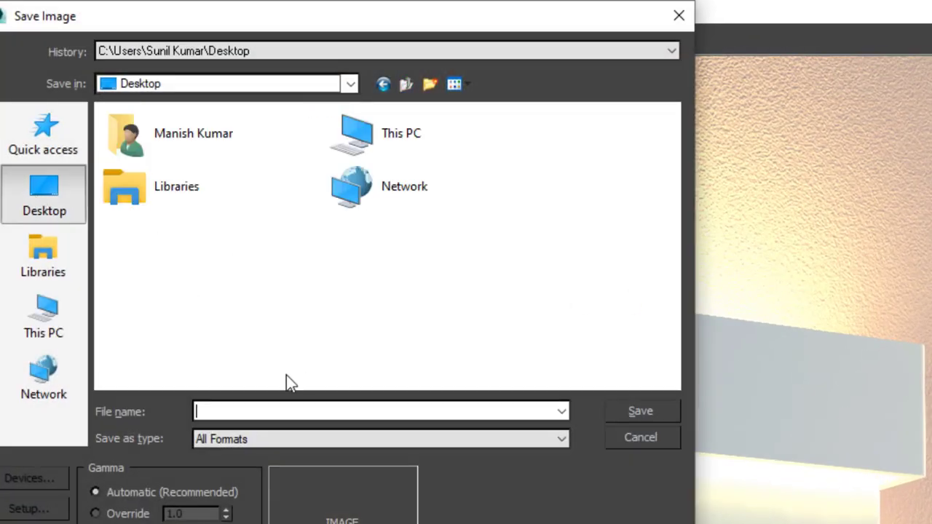
pyautogui.click(245, 446)
pyautogui.click(215, 334)
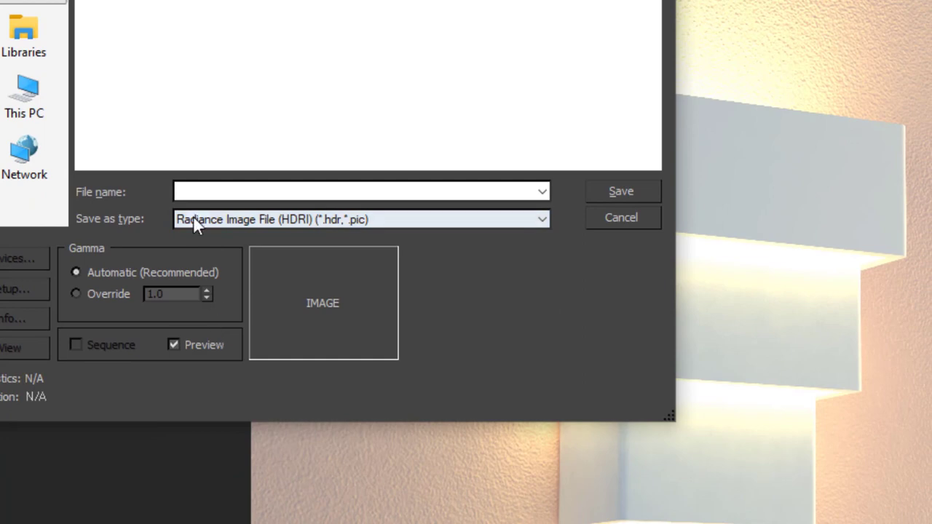
pyautogui.click(192, 222)
pyautogui.click(214, 329)
pyautogui.click(194, 191)
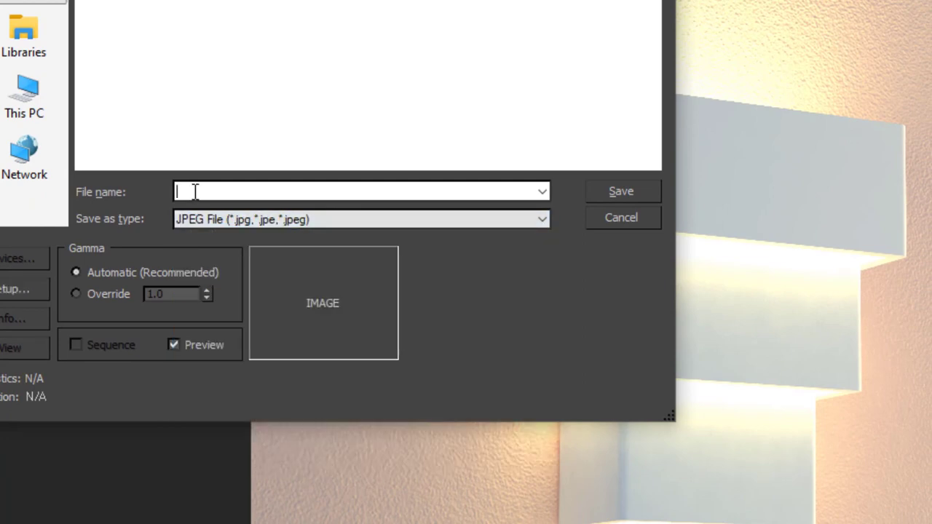
pyautogui.write('render 1')
pyautogui.click(621, 191)
pyautogui.click(231, 227)
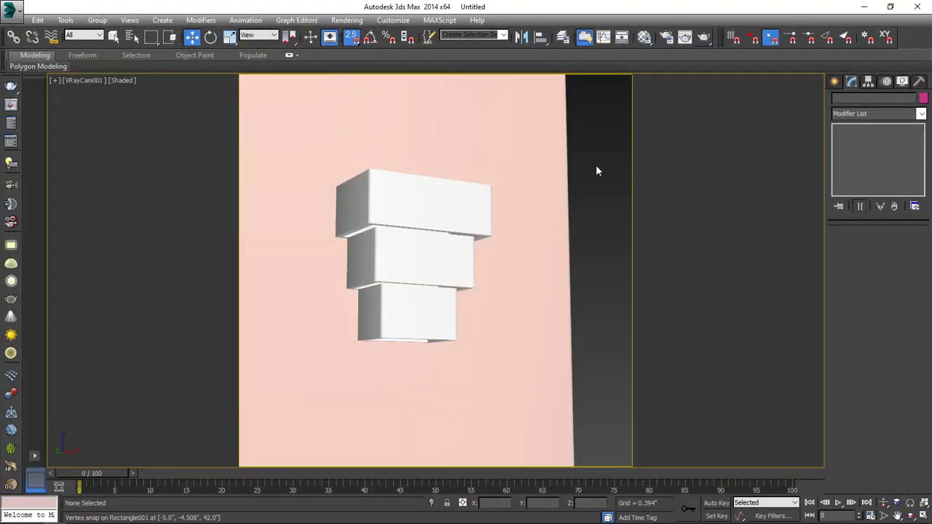
# Turn off the DefaultVRaySky environment map in the scene's environment settings.
pyautogui.press('8')
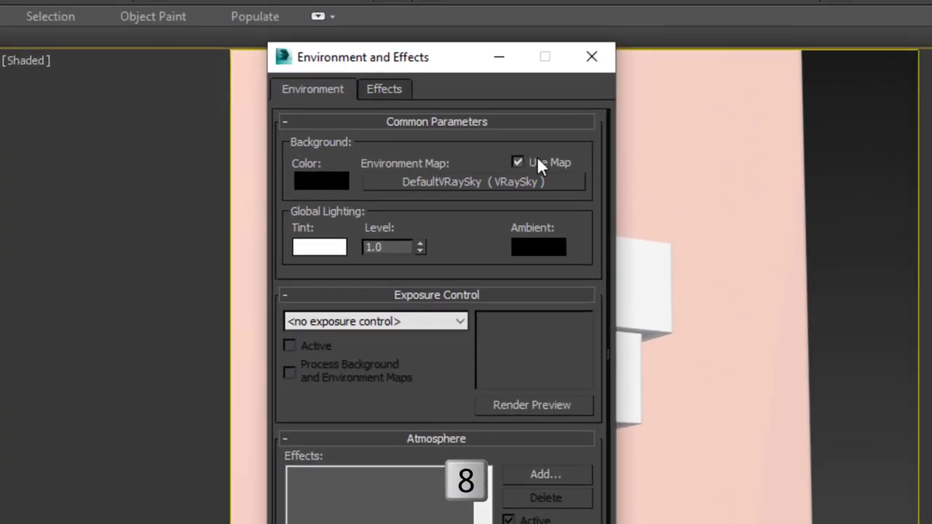
pyautogui.click(536, 161)
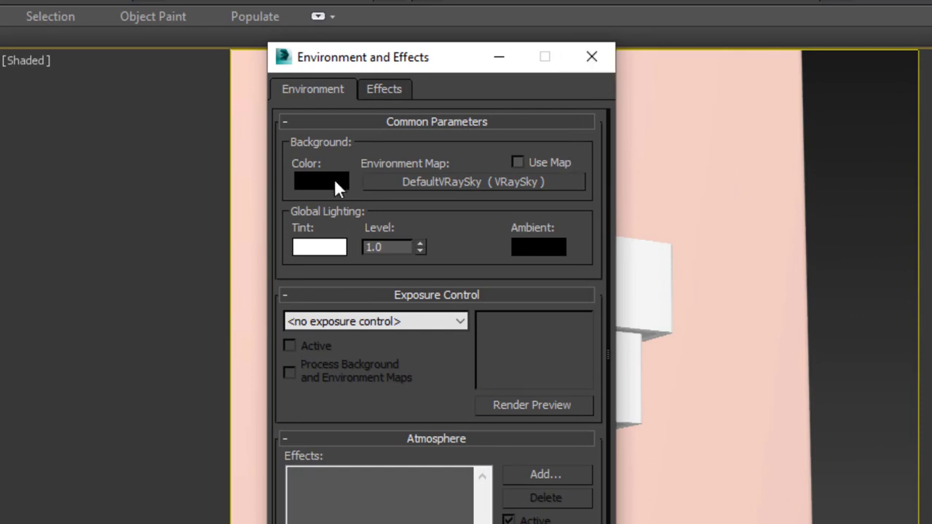
pyautogui.click(589, 57)
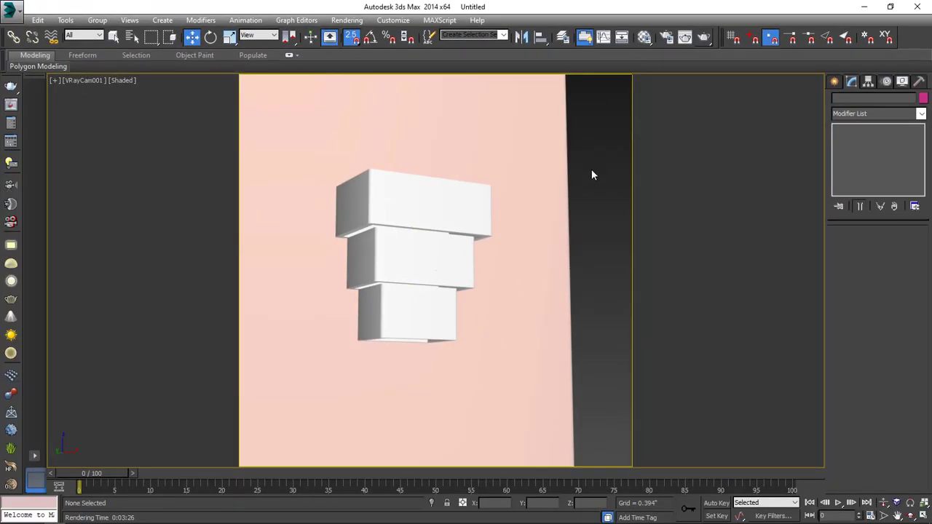
# Render the camera view with the environment map off, inspect the wall's bump texture up close, and dismiss the V-Ray messages.
pyautogui.press('F9')
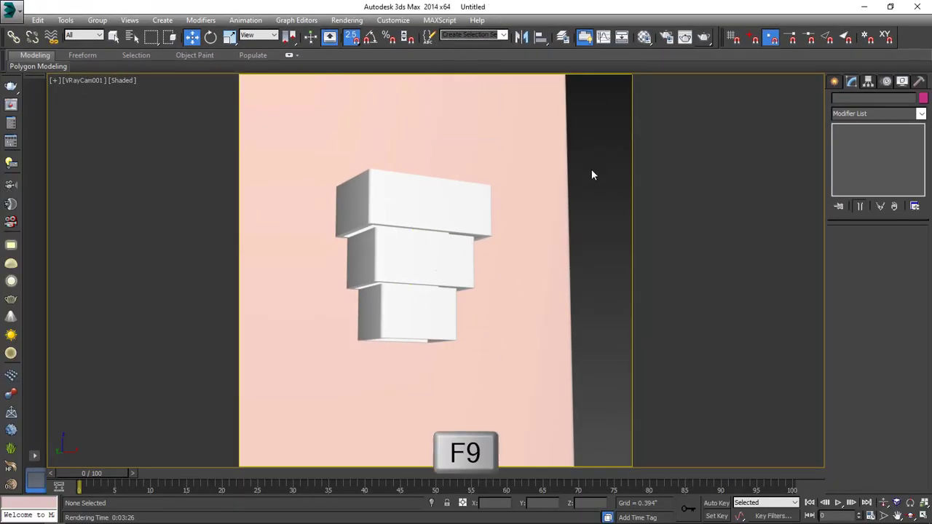
pyautogui.click(704, 38)
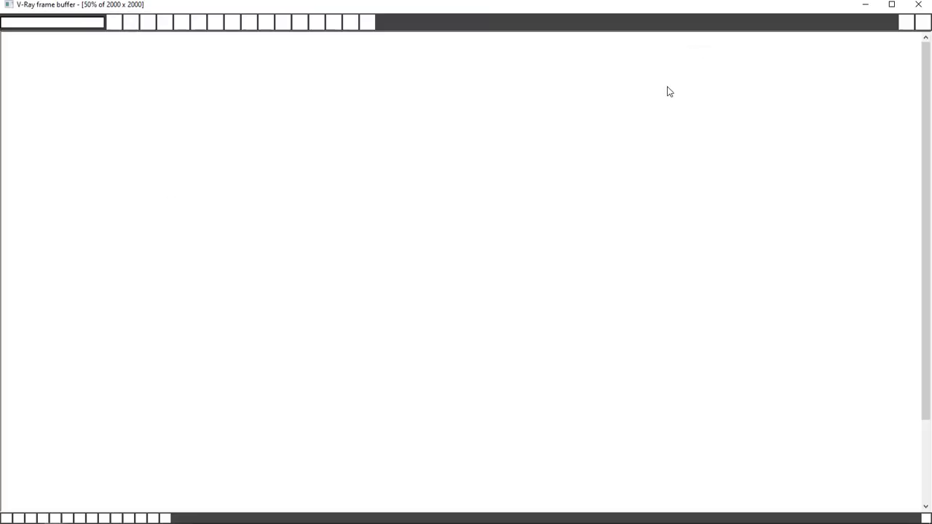
pyautogui.scroll(2, 218, 124)
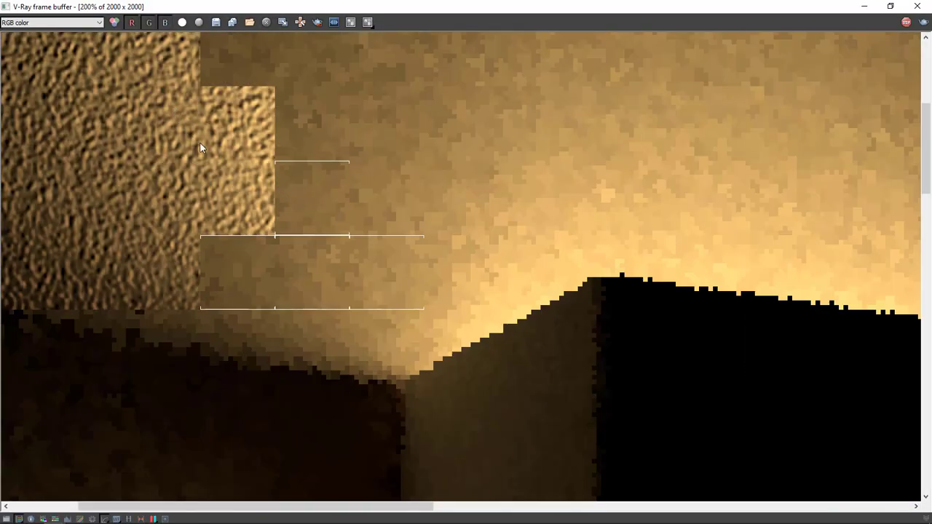
pyautogui.moveTo(199, 142); pyautogui.dragTo(315, 166, button='middle')
pyautogui.scroll(-1, 319, 165)
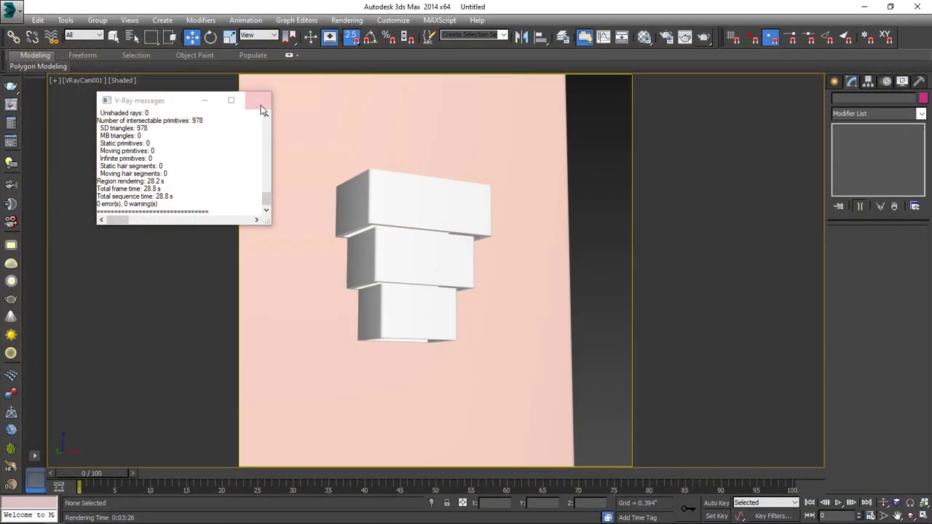
pyautogui.click(259, 99)
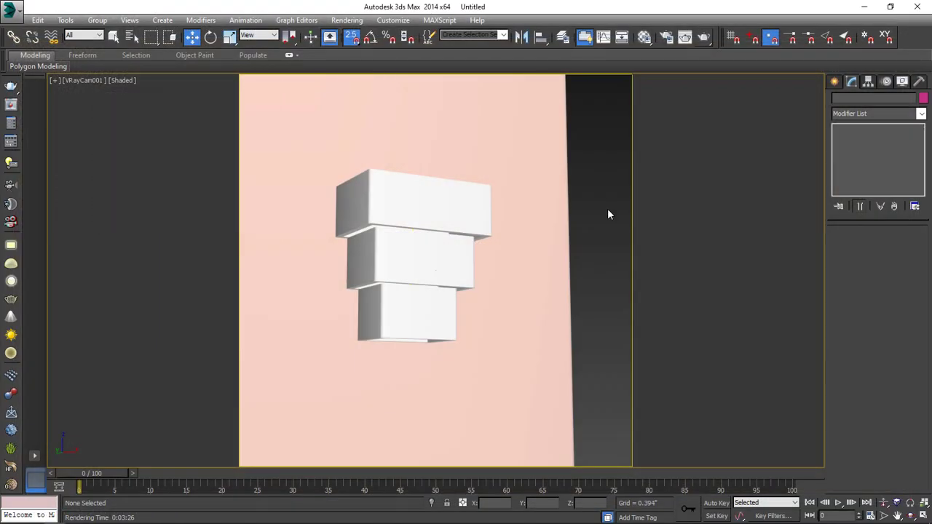
# Set the bump amount of the pink wall material (01 - Default) to 50 and render the camera view again.
pyautogui.press('m')
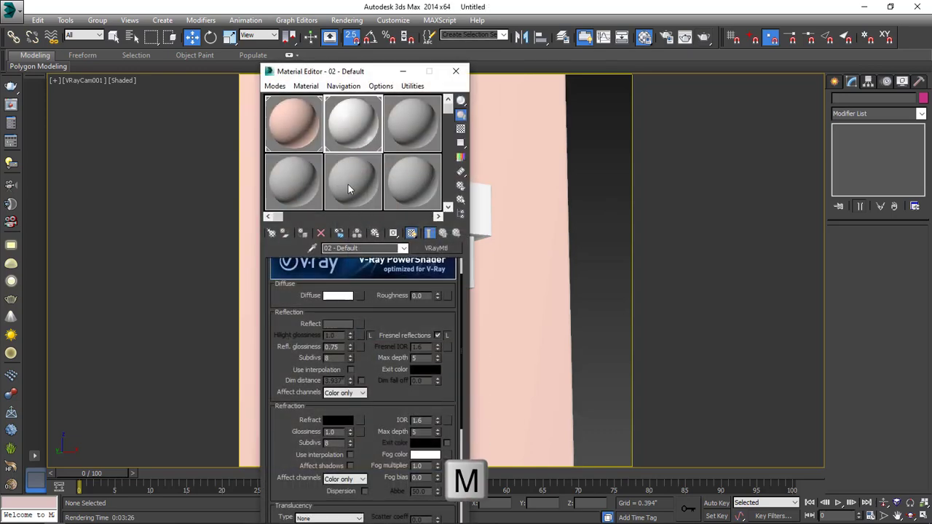
pyautogui.click(282, 125)
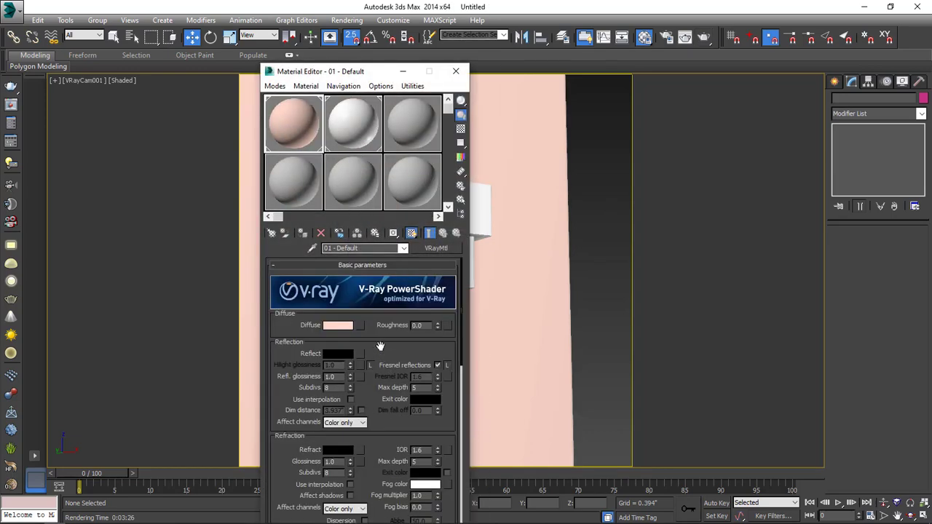
pyautogui.scroll(-10, 389, 363)
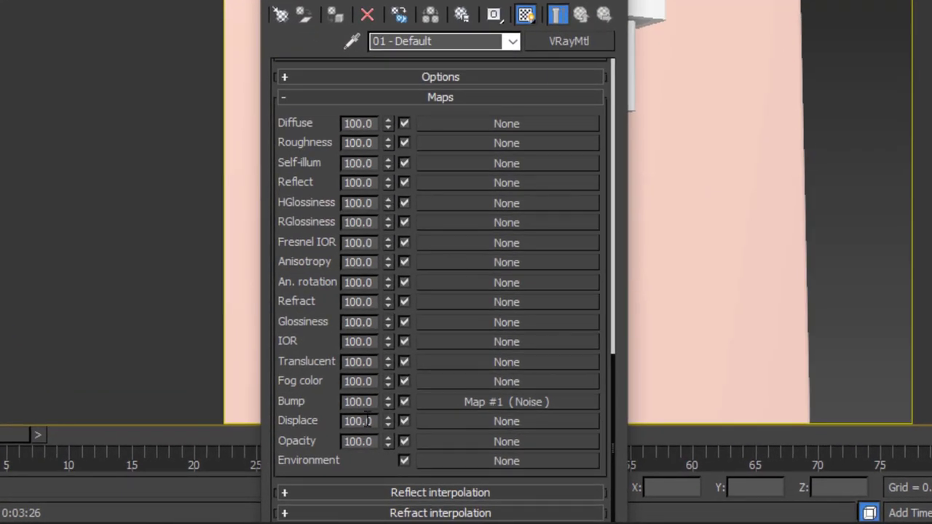
pyautogui.doubleClick(373, 402)
pyautogui.write('50')
pyautogui.press('Return')
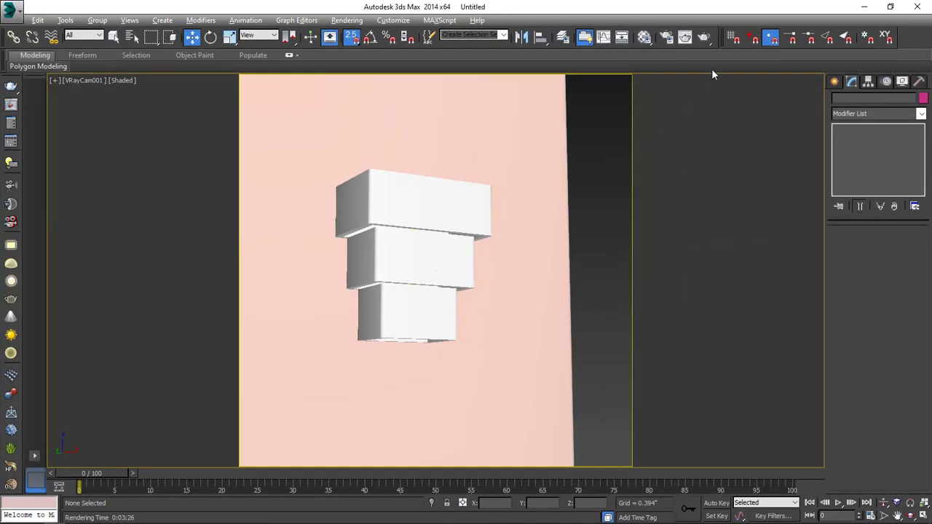
pyautogui.click(703, 38)
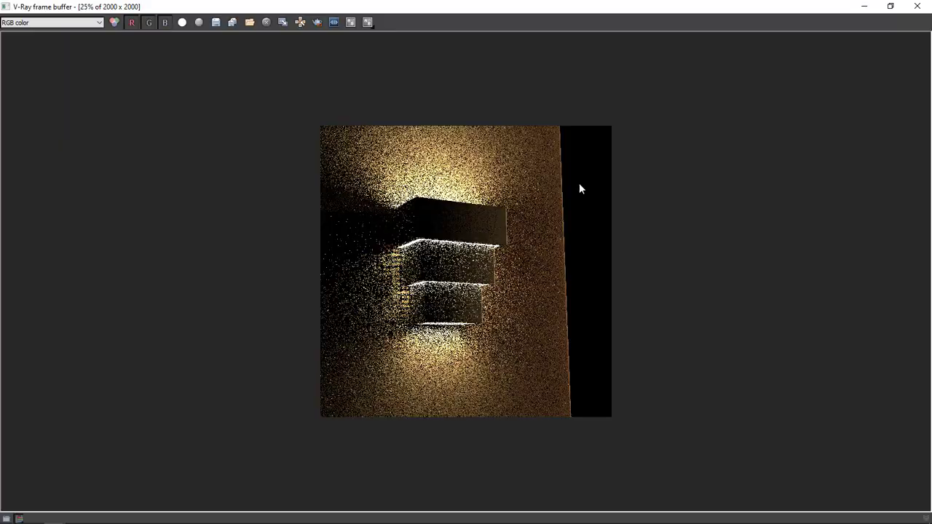
# Examine the bump texture on the rendered wall beside and above the top box while the night render progresses.
pyautogui.scroll(1, 580, 189)
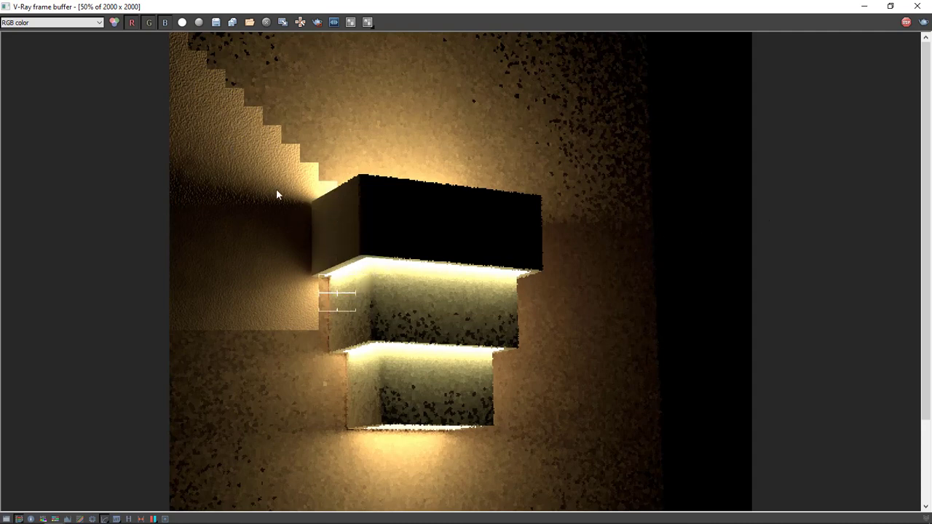
pyautogui.scroll(1, 241, 139)
pyautogui.scroll(1, 119, 179)
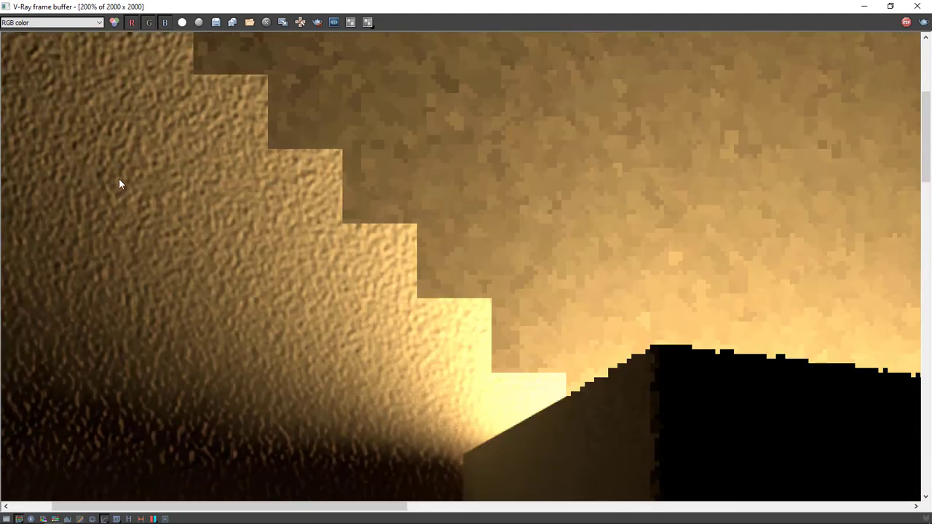
pyautogui.moveTo(120, 184); pyautogui.dragTo(248, 169, button='middle')
pyautogui.scroll(-1, 298, 236)
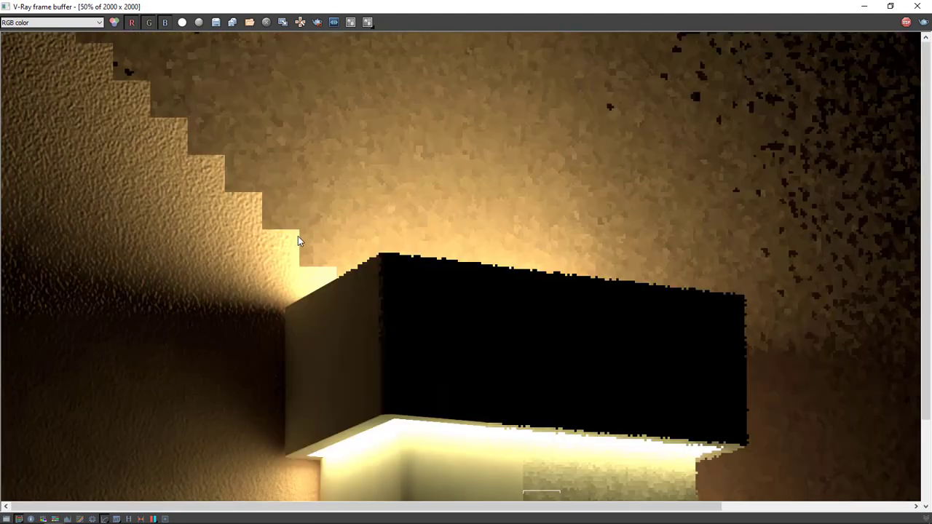
pyautogui.scroll(-1, 296, 302)
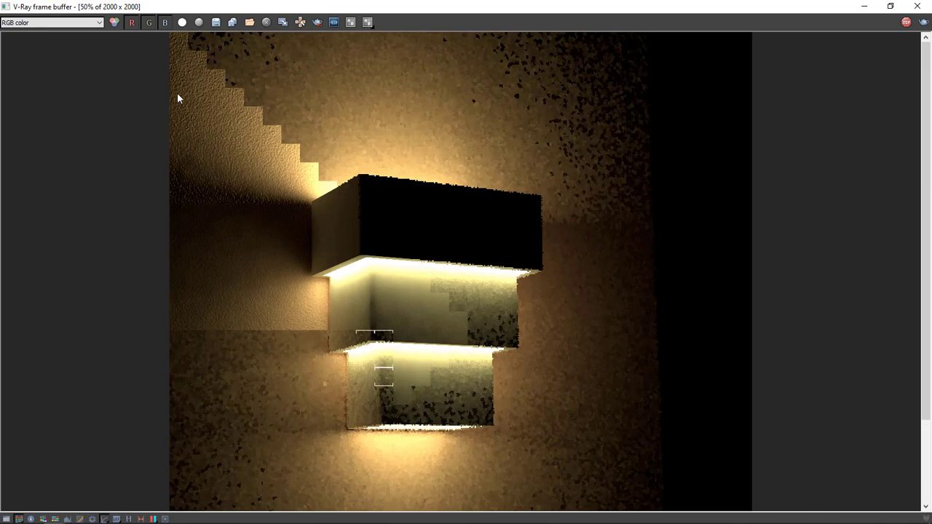
pyautogui.scroll(-1, 288, 303)
pyautogui.scroll(1, 420, 348)
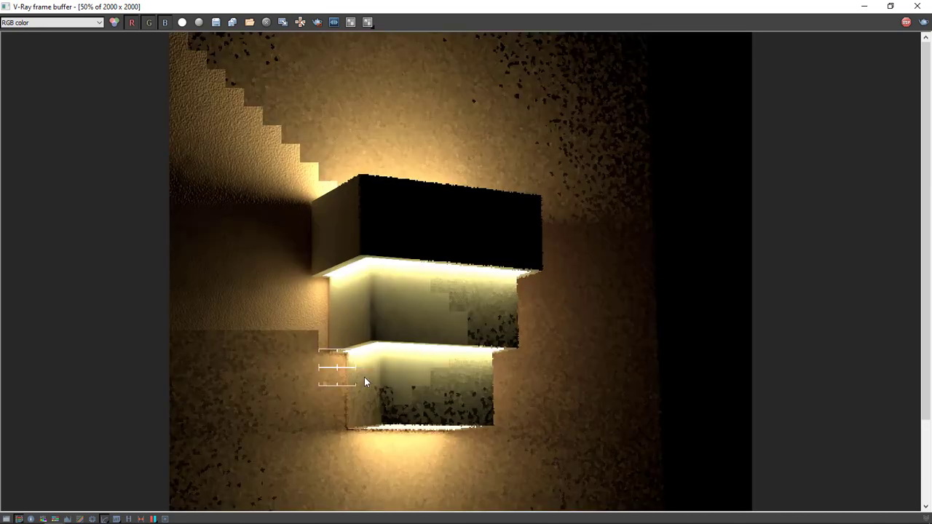
# Inspect the wall texture and light glow around the two lower frames in the progressing night render.
pyautogui.moveTo(365, 378); pyautogui.dragTo(380, 177, button='middle')
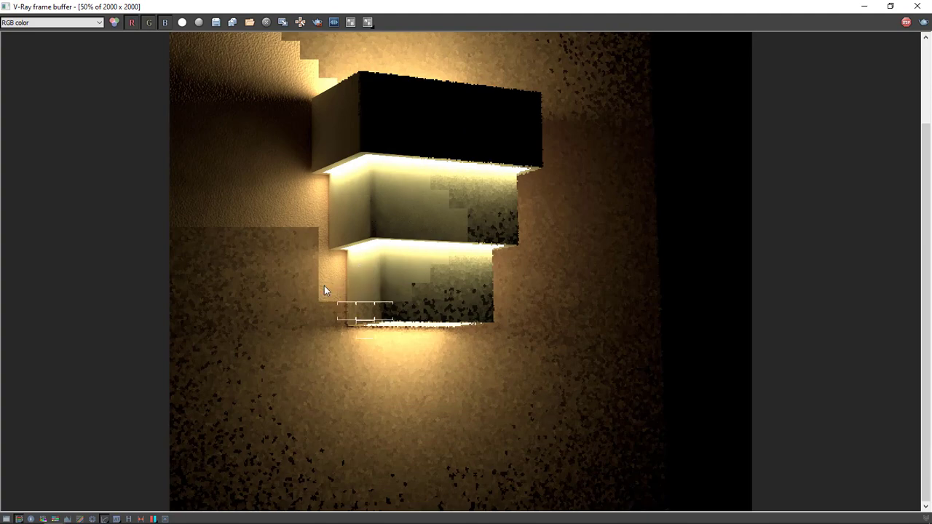
pyautogui.scroll(1, 324, 288)
pyautogui.scroll(2, 342, 310)
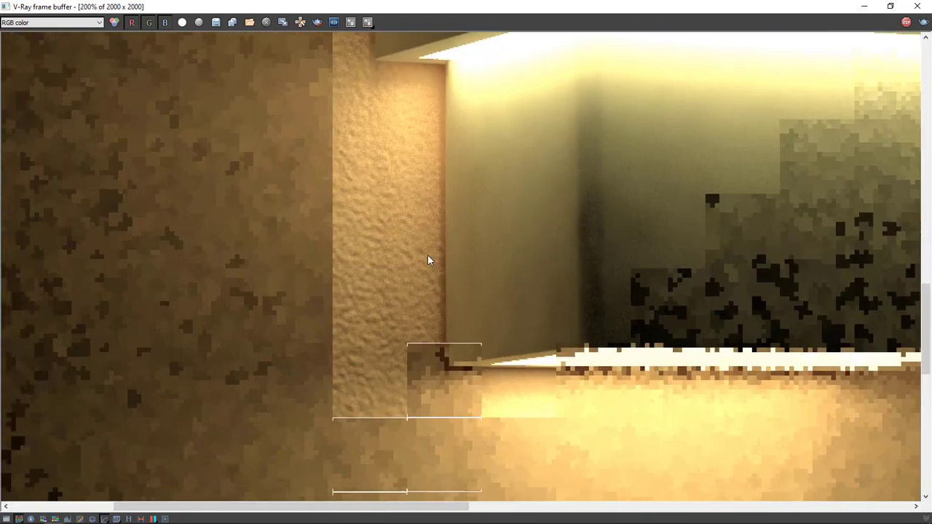
pyautogui.scroll(-1, 411, 270)
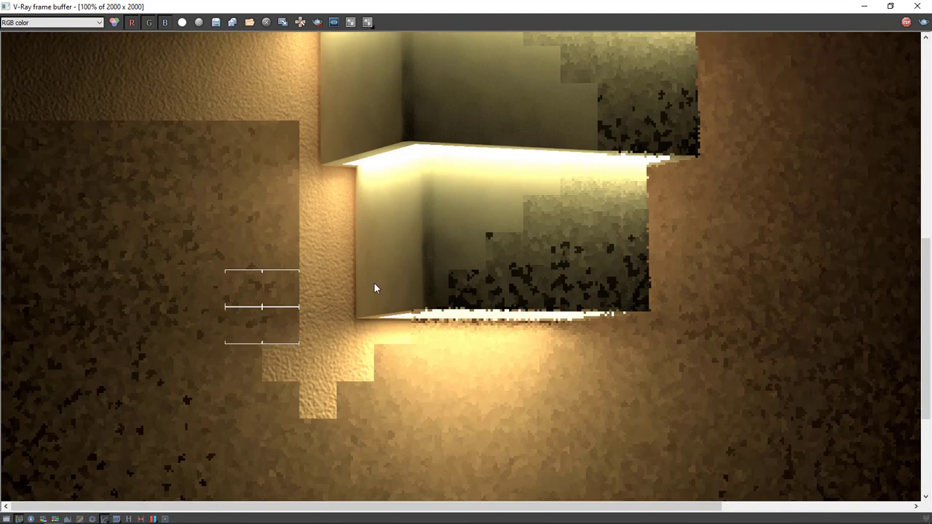
pyautogui.scroll(-1, 368, 298)
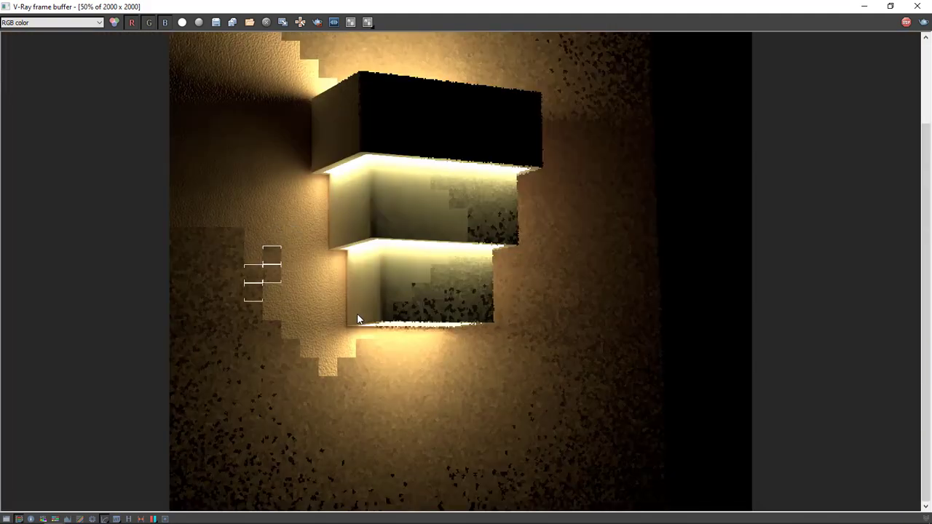
pyautogui.scroll(-1, 341, 306)
pyautogui.scroll(1, 465, 287)
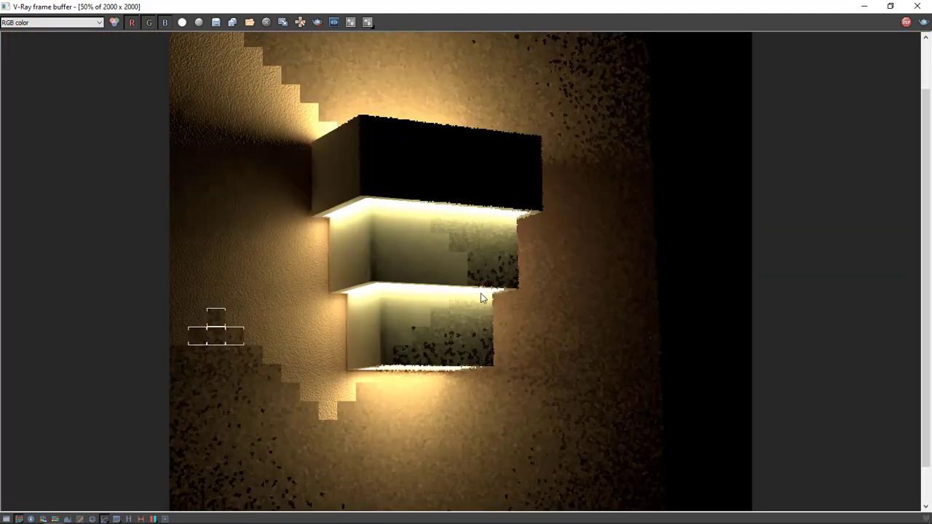